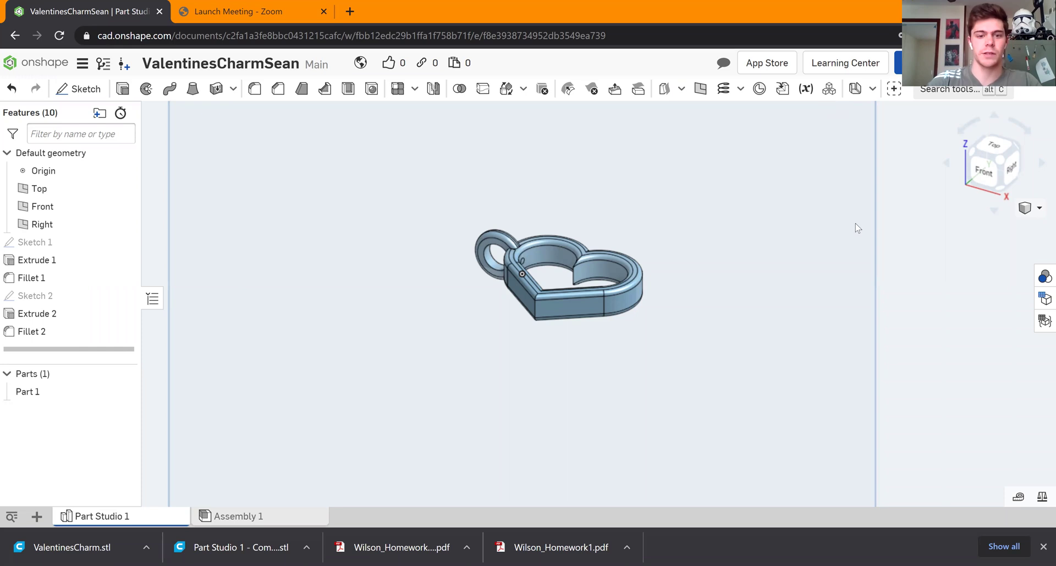
Create a new public document named "Valentines Heart Charm" from the documents page.
right_click_drag(721, 276, 633, 285)
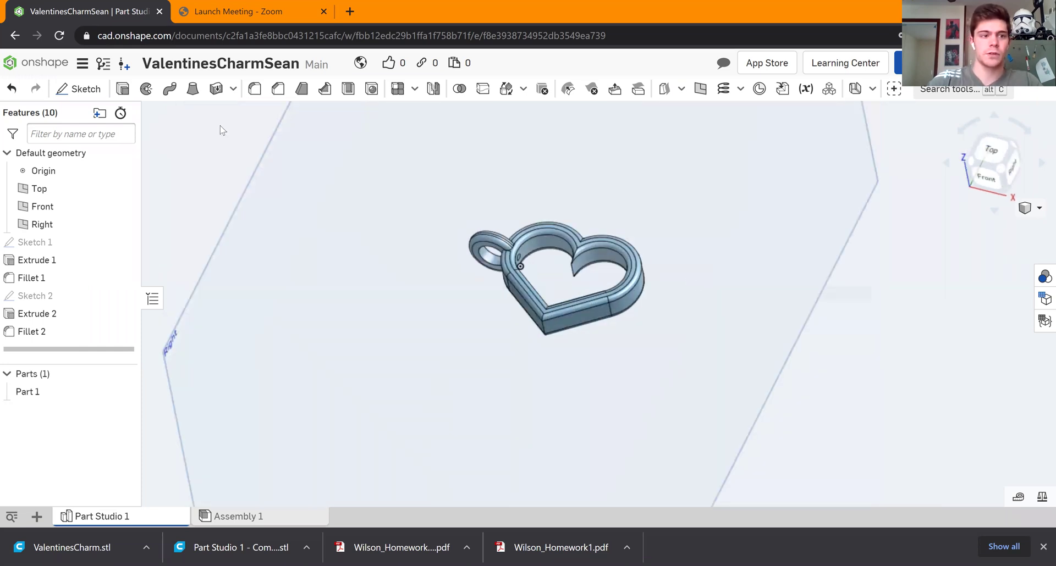
left_click(47, 68)
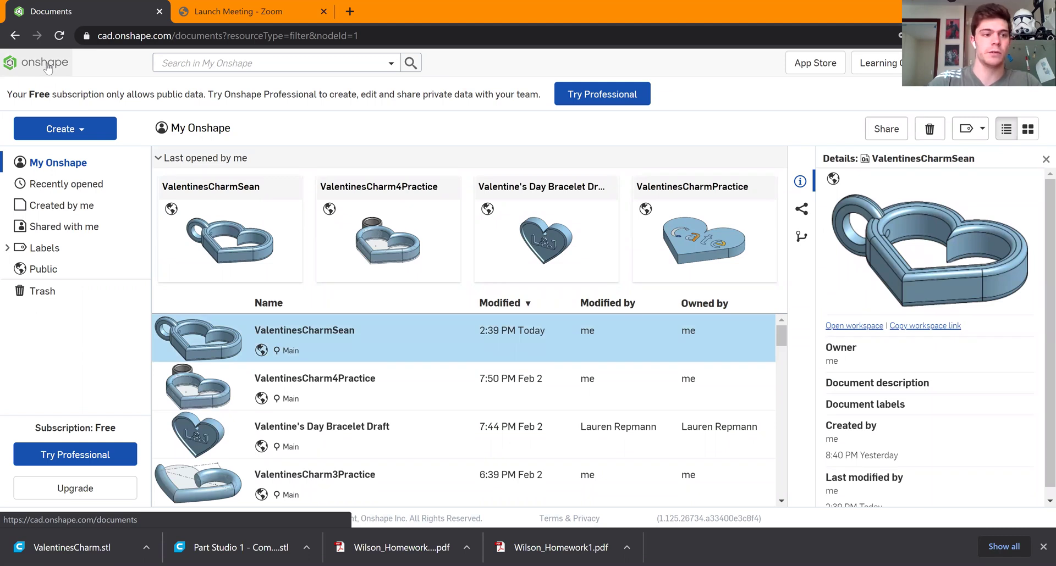
left_click(86, 135)
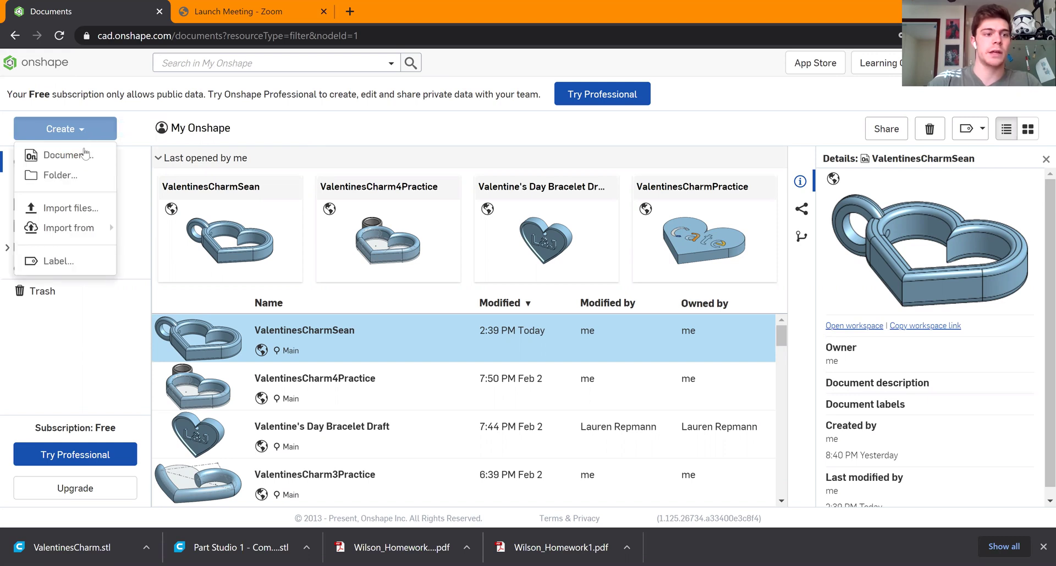
left_click(85, 157)
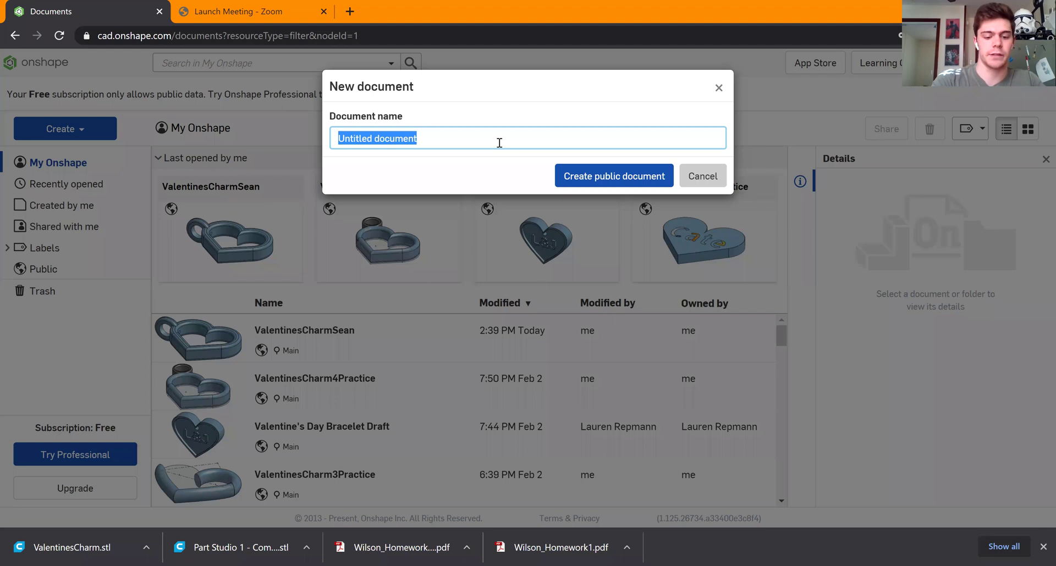
type("Valentines Heart Charm")
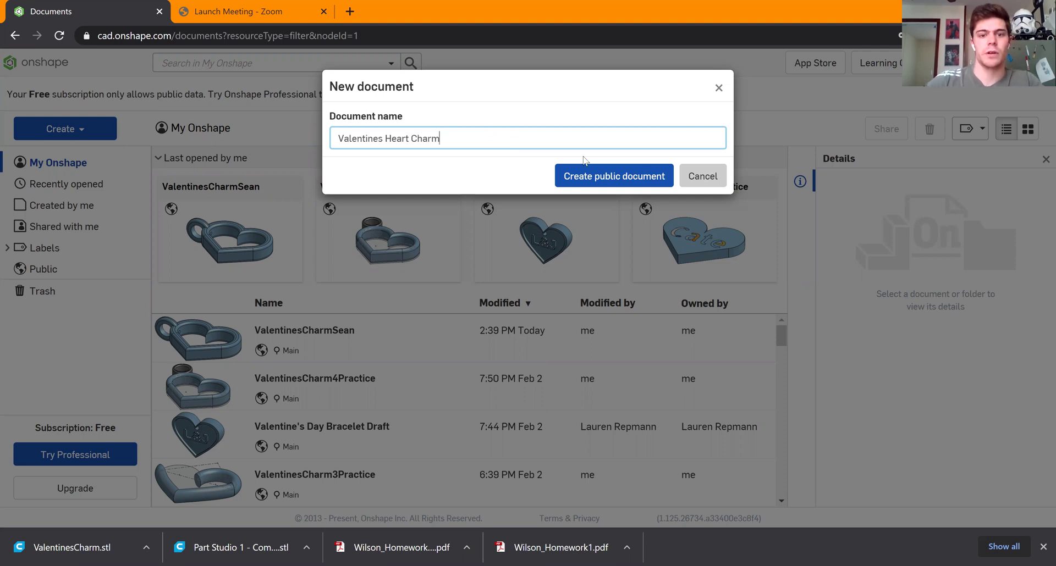
left_click(585, 184)
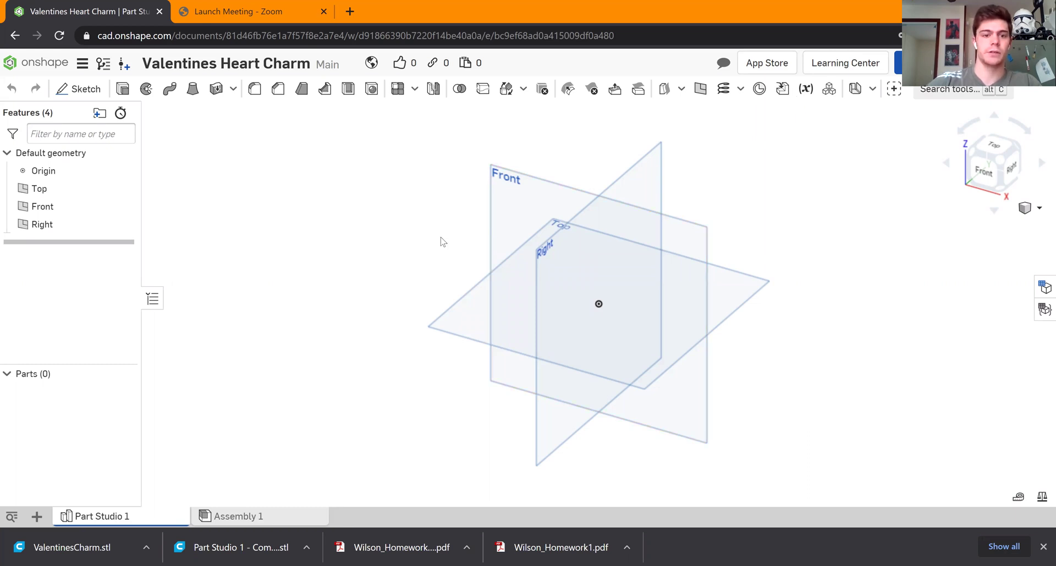
right_click_drag(433, 233, 454, 244)
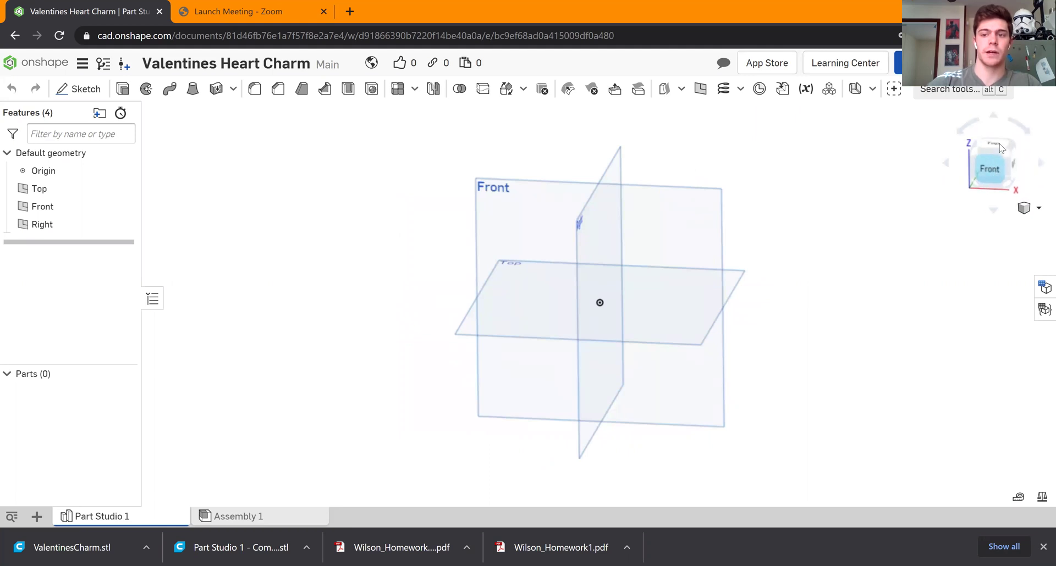
left_click_drag(994, 153, 995, 169)
left_click(993, 166)
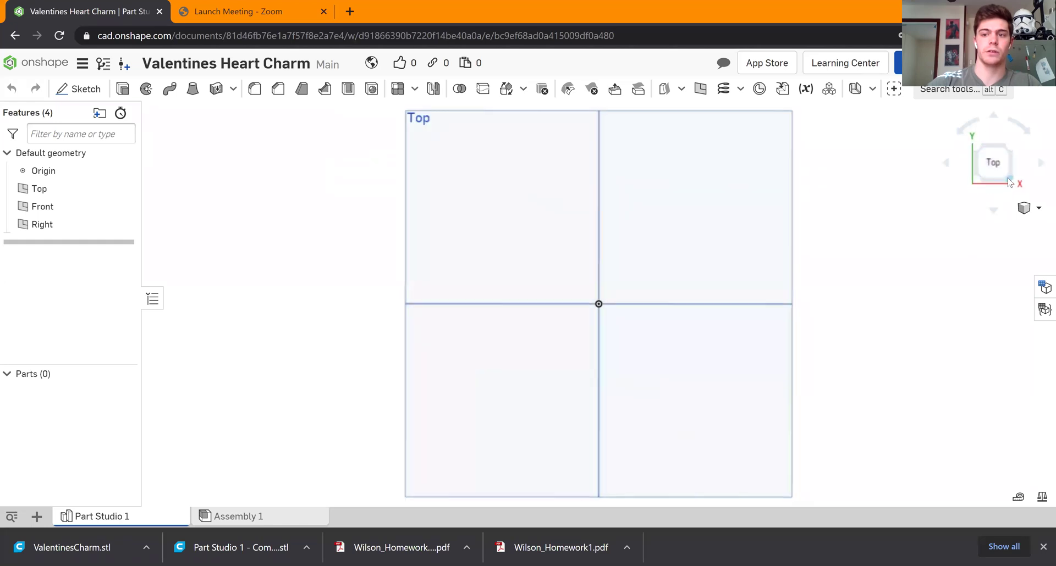
left_click(1010, 183)
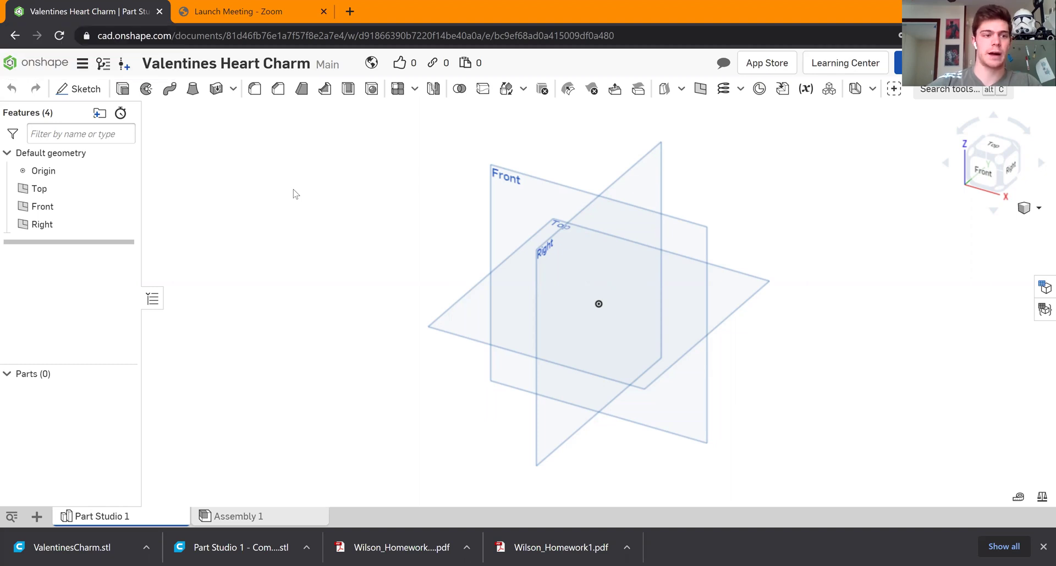
Start a new sketch on the Top plane and view it face-on.
left_click(72, 90)
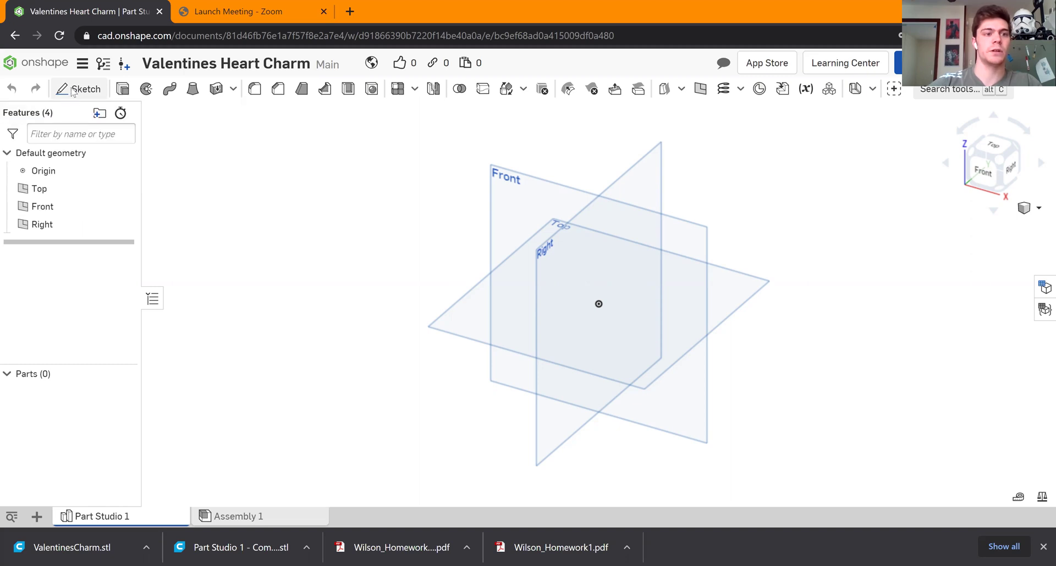
left_click(471, 317)
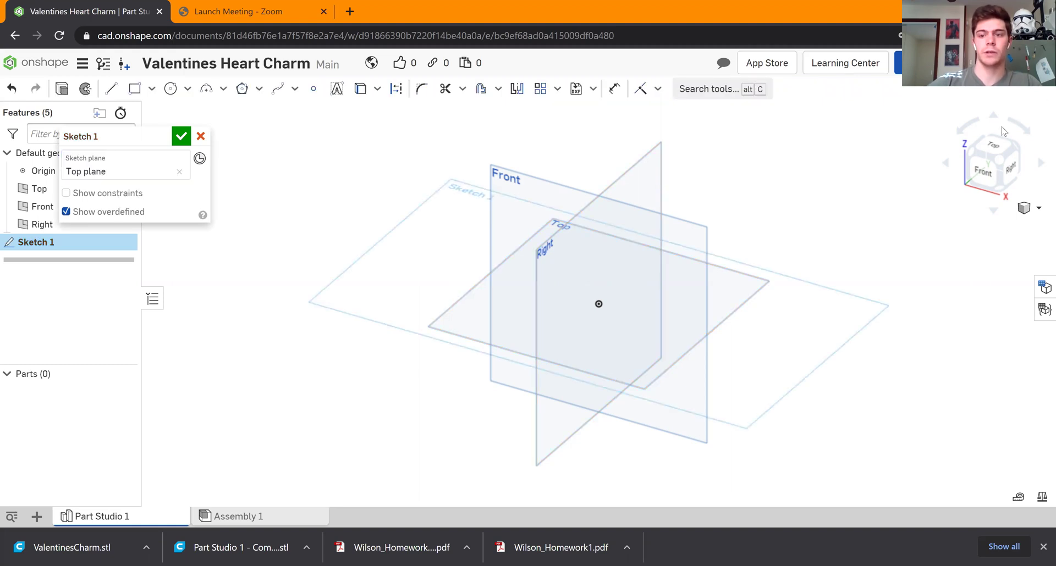
left_click(997, 154)
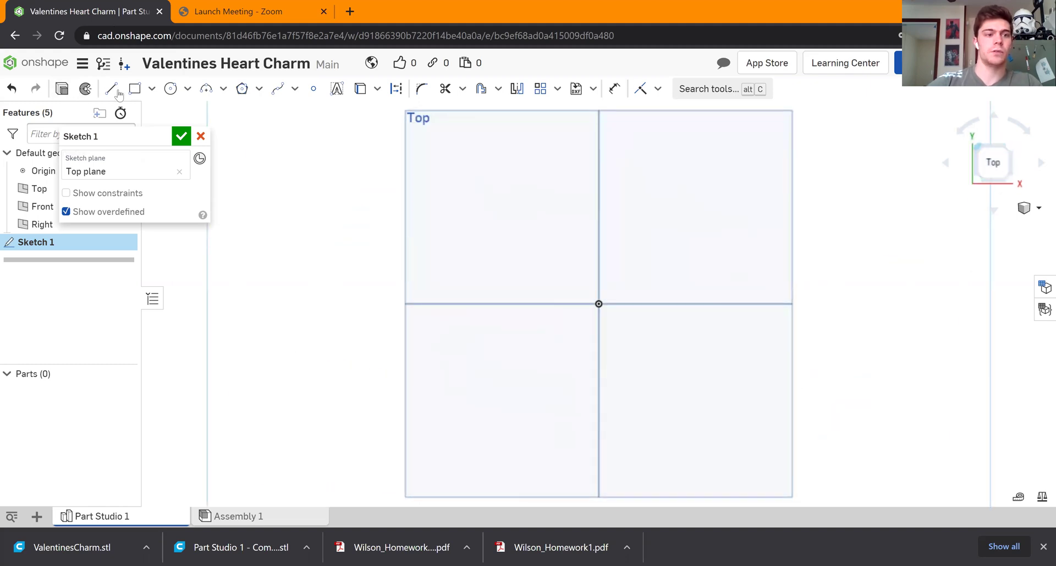
Draw a horizontal construction line about 1.89 in long, running from the origin along the positive X direction.
left_click(112, 90)
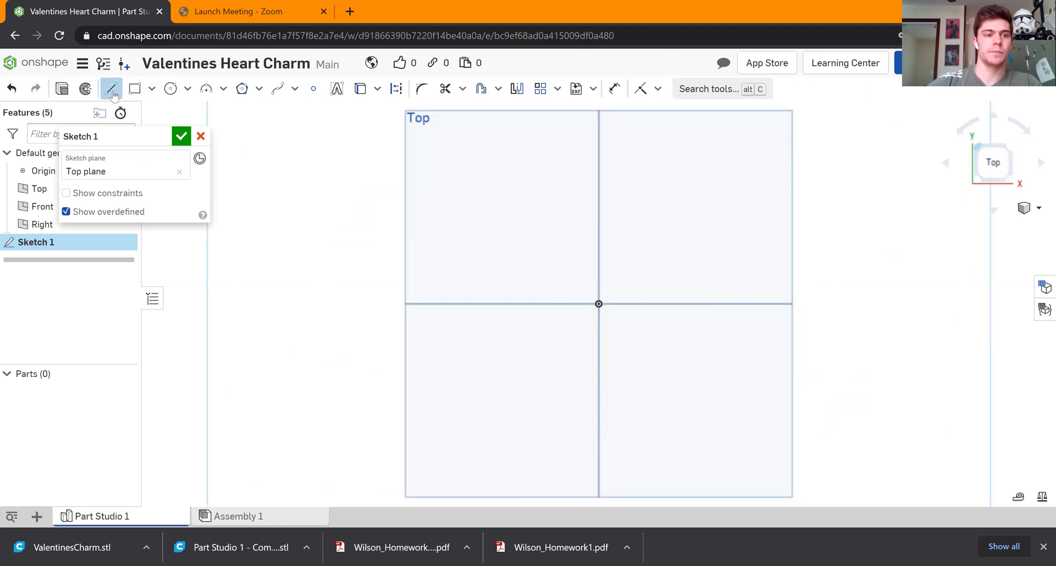
left_click(392, 91)
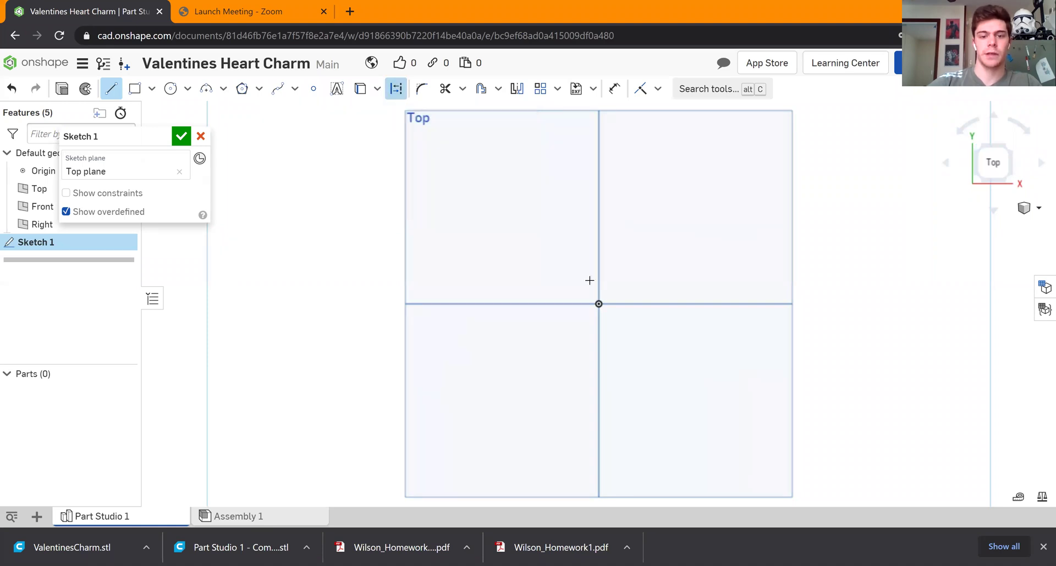
left_click(600, 305)
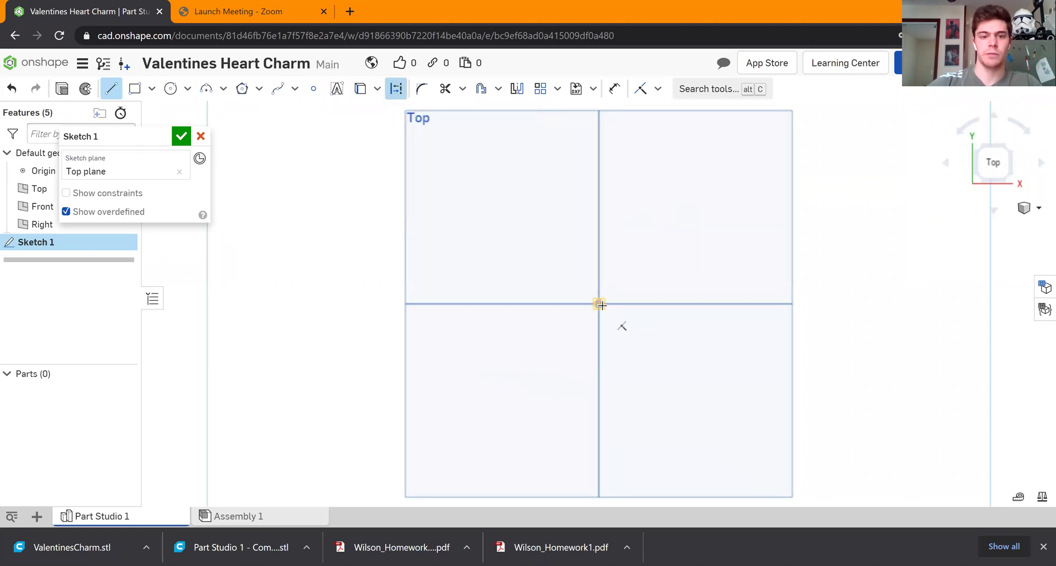
left_click(720, 304)
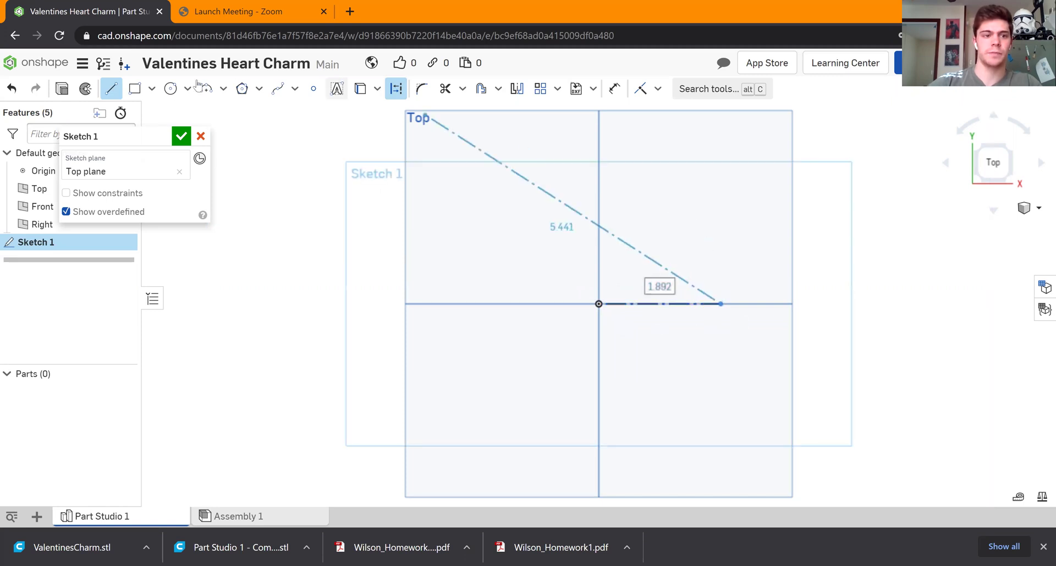
Sketch two separate circles centred on the construction line, about 0.87 in diameter near the origin and about 0.74 in farther along.
left_click(170, 92)
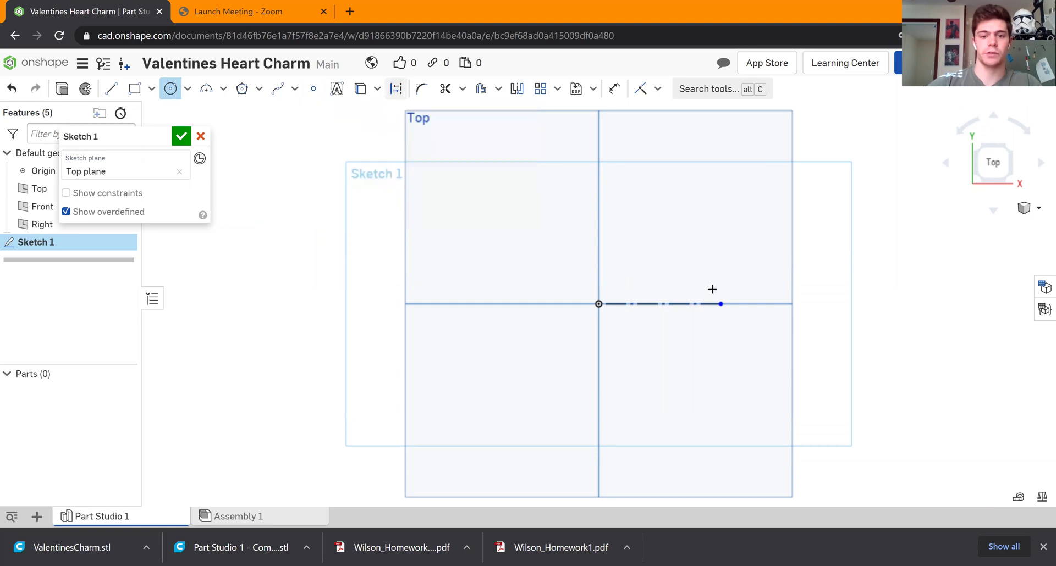
scroll(643, 316, "up", 5)
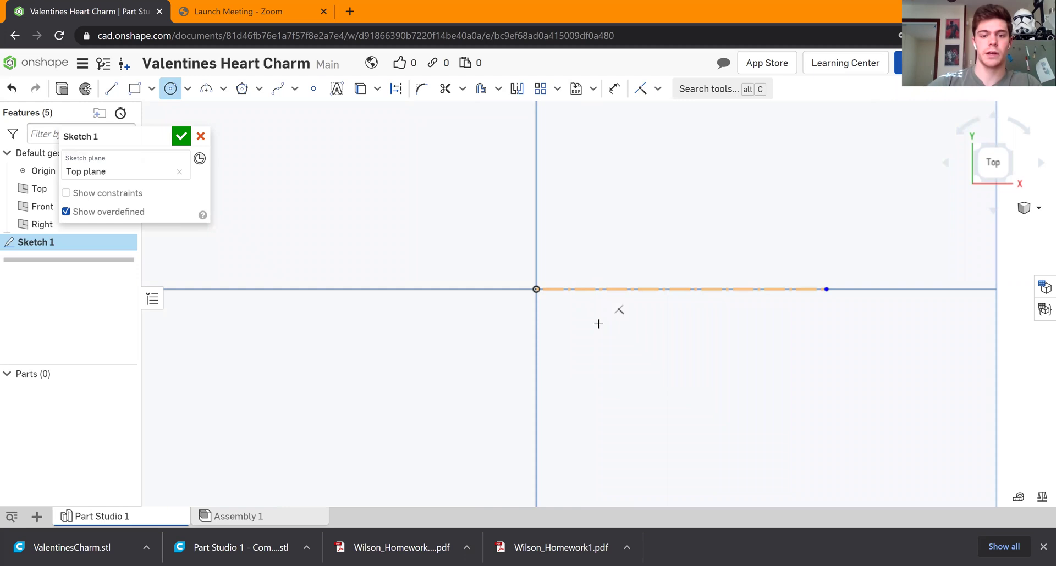
left_click(599, 289)
left_click(621, 224)
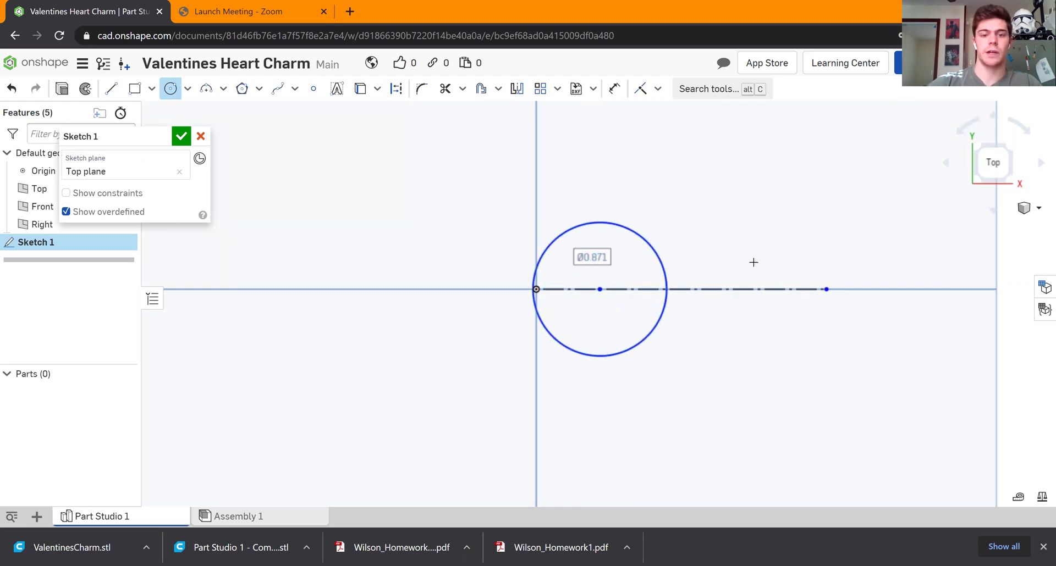
left_click(744, 289)
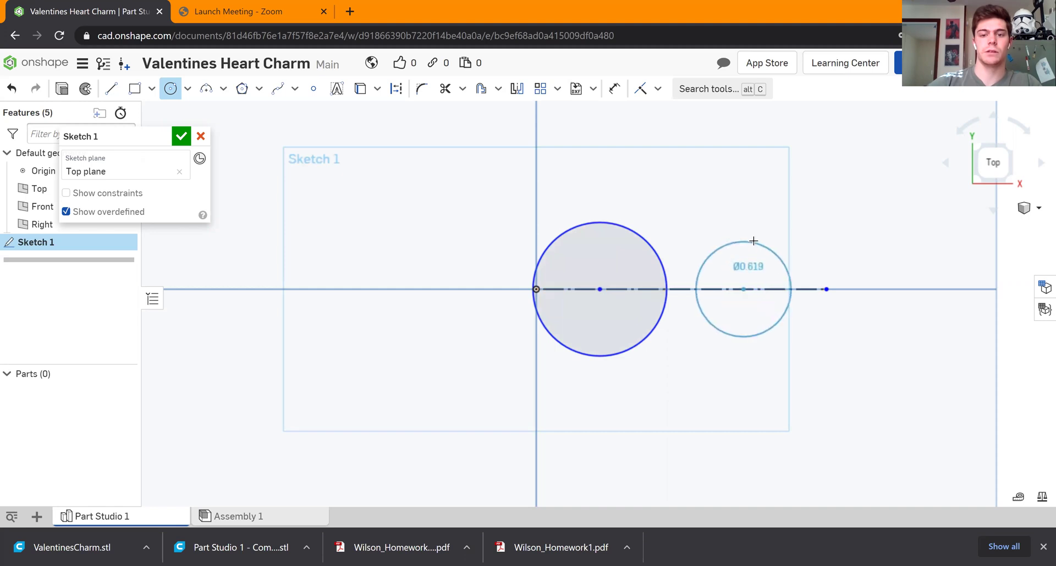
left_click(754, 233)
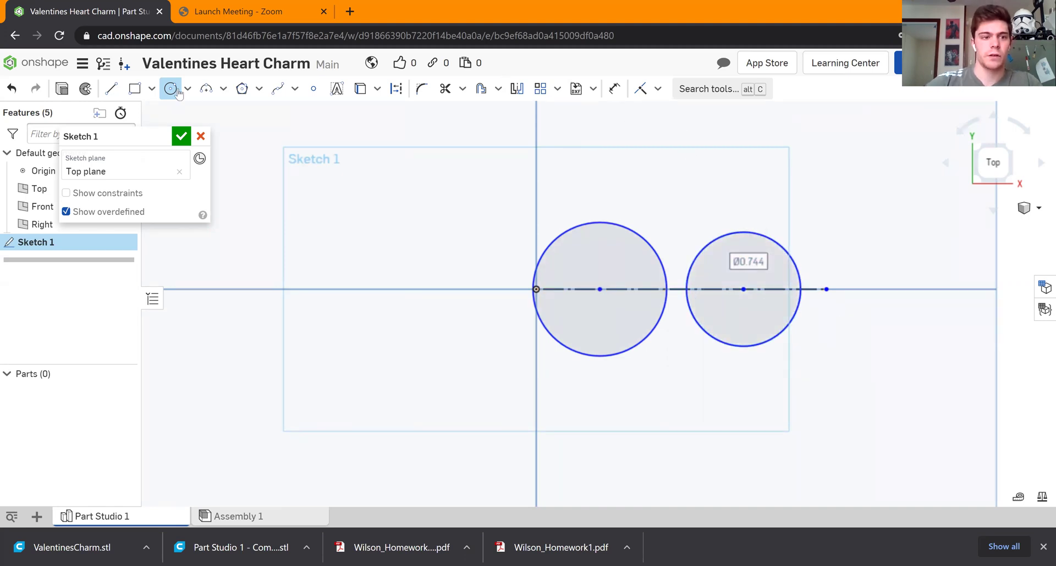
key("Escape")
Dimension the diameter of the circle nearest the origin to 0.25 in.
left_click(620, 95)
left_click(627, 229)
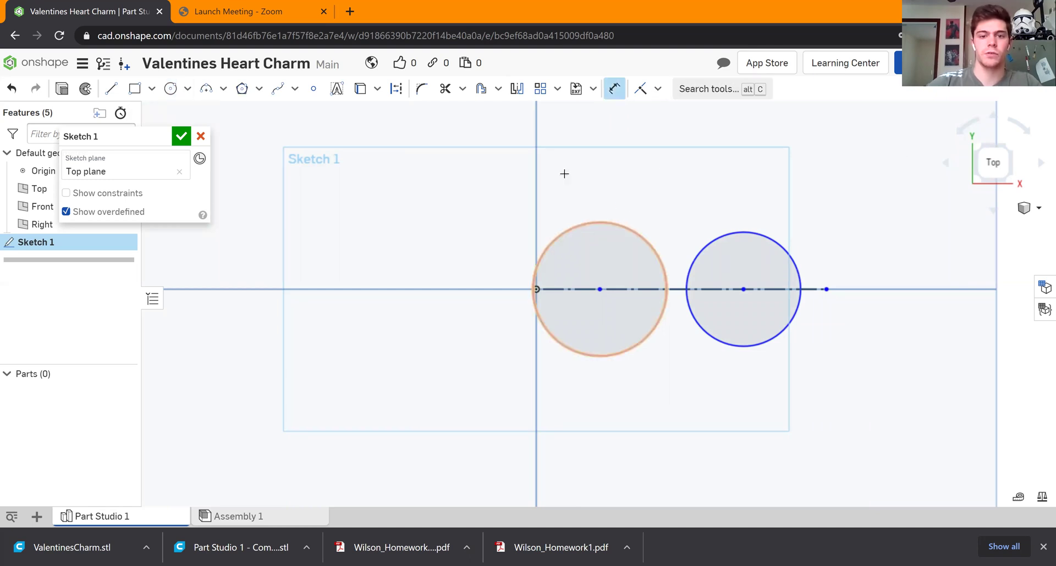
left_click(459, 183)
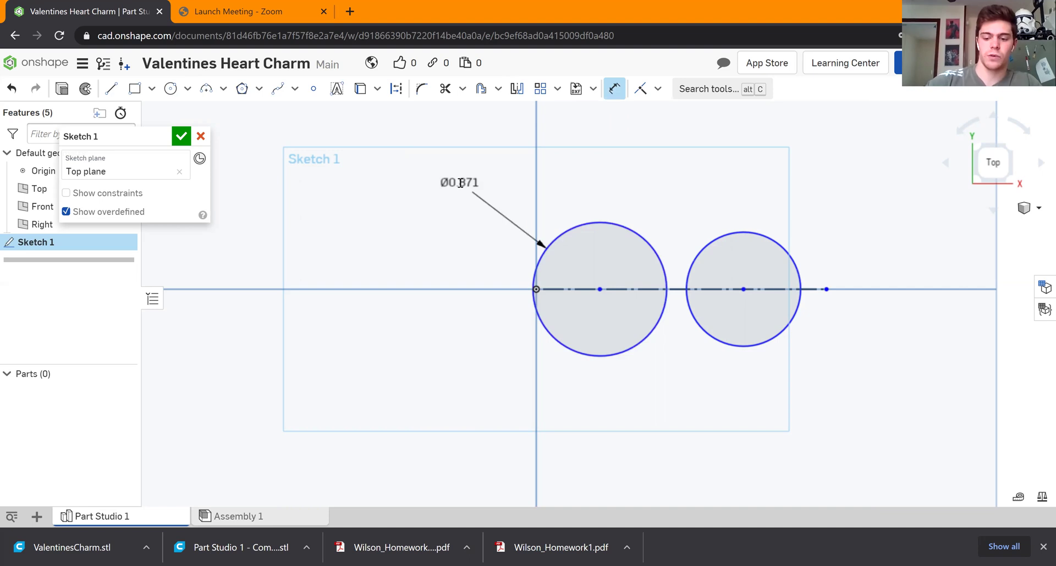
type("0.25")
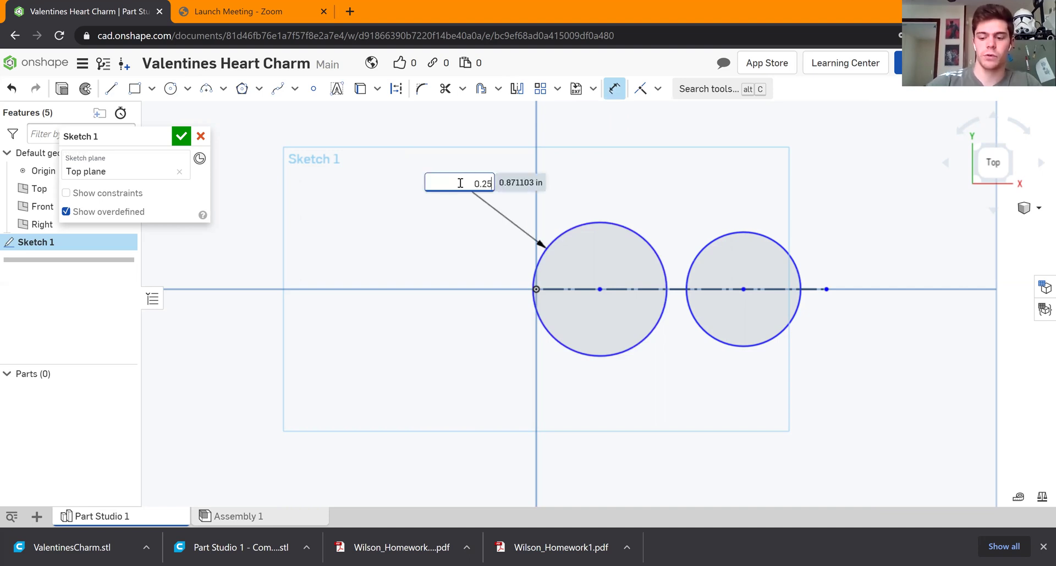
key("Escape")
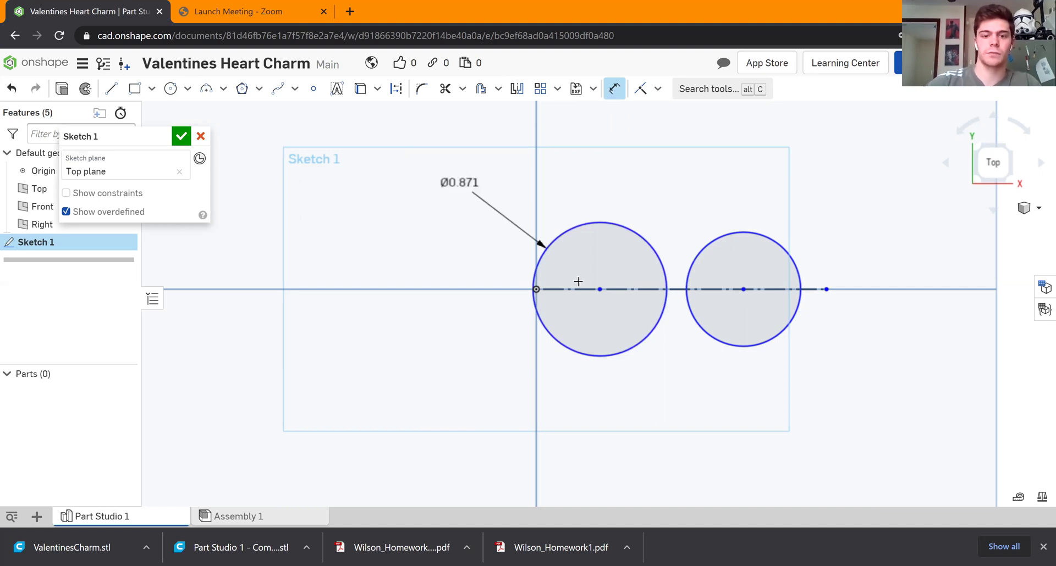
Dimension the diameter of the second circle, farther from the origin, to 0.25 in.
scroll(591, 264, "up", 5)
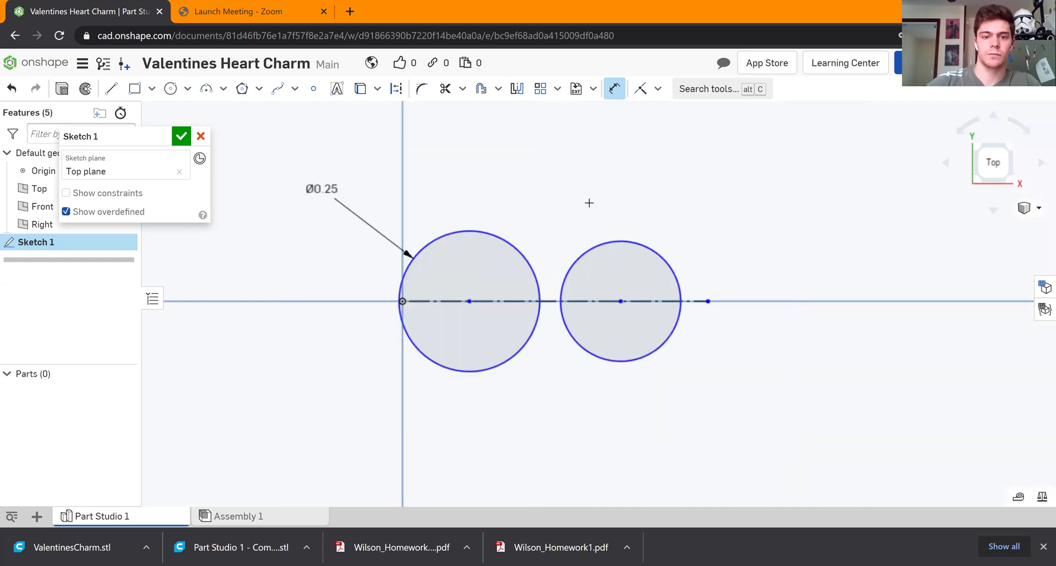
left_click(589, 181)
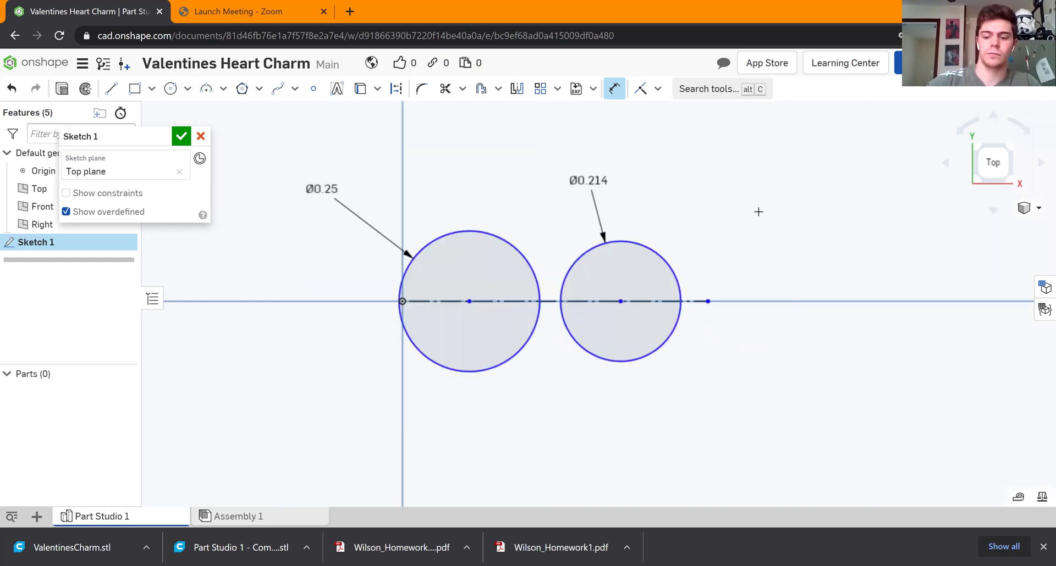
type("0.25")
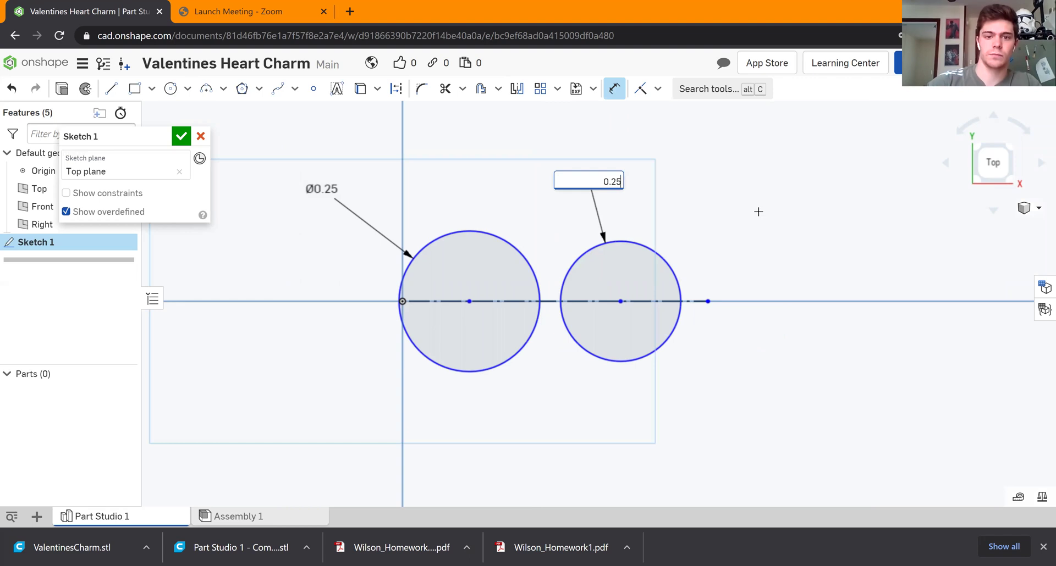
key("Return")
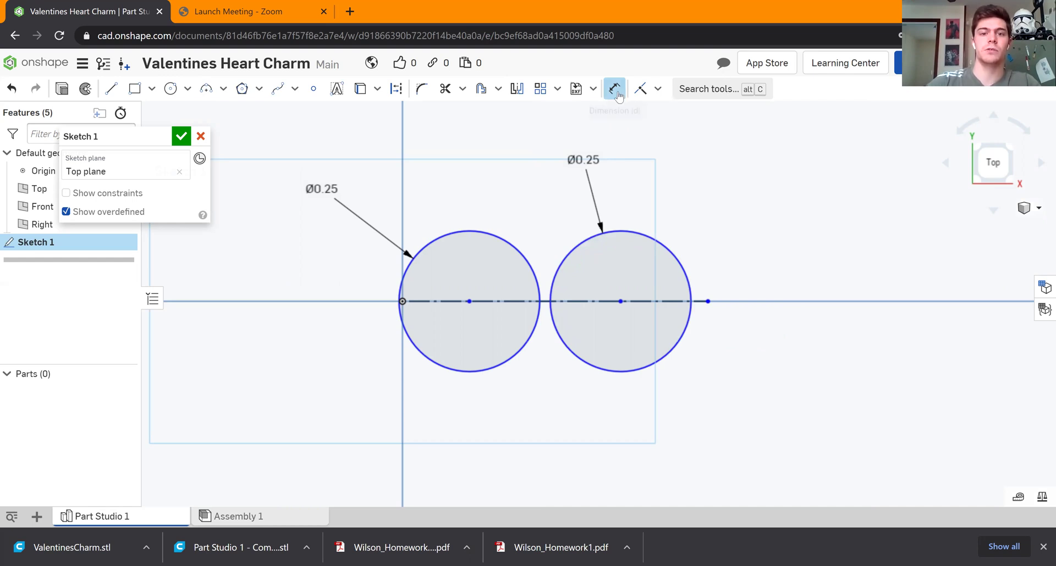
Apply a Tangent constraint between the two circles so they touch on the construction line.
left_click(658, 90)
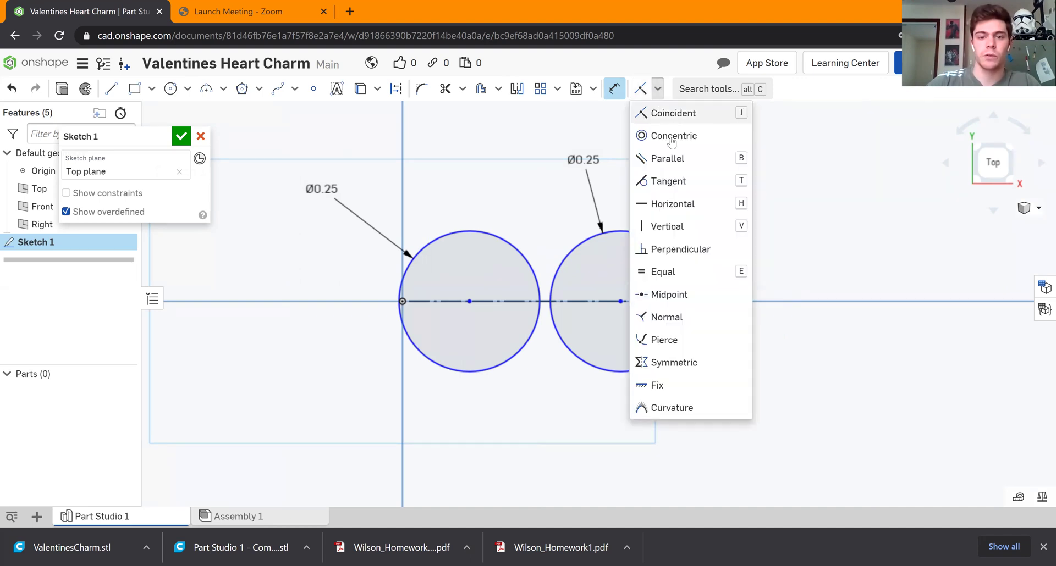
left_click(673, 184)
left_click(521, 258)
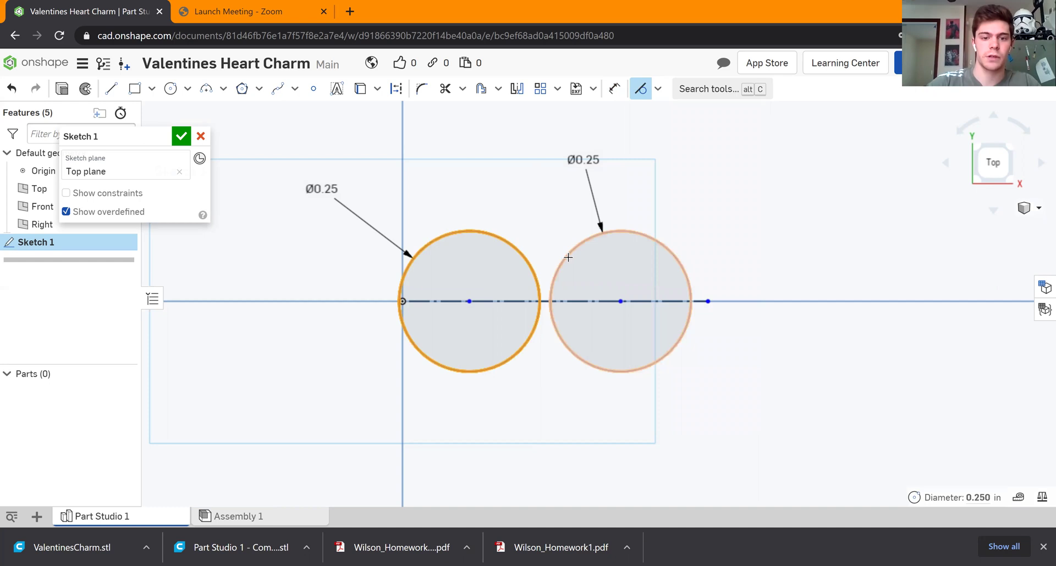
left_click(569, 258)
left_click(584, 238)
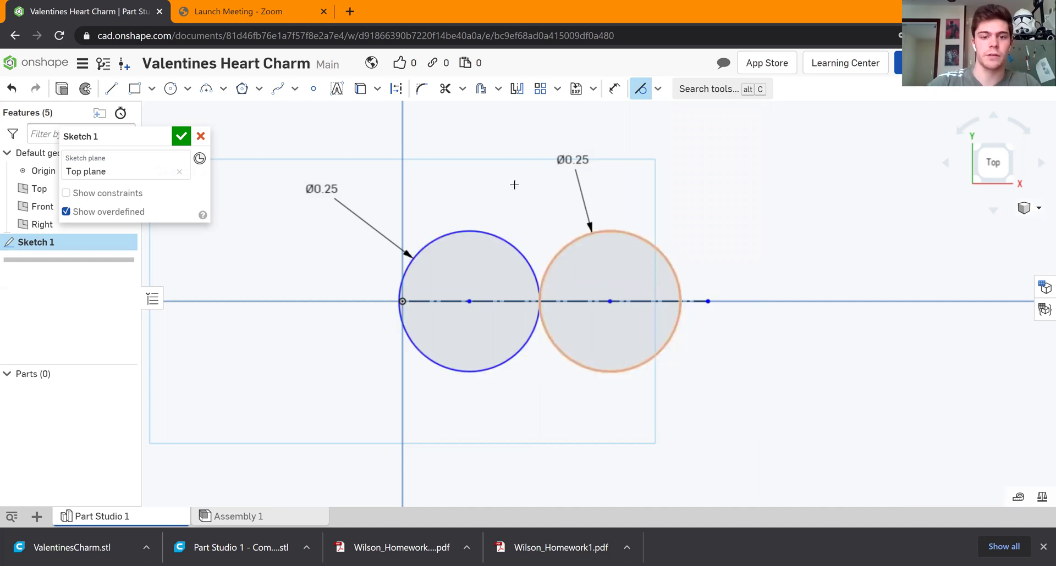
left_click(505, 182)
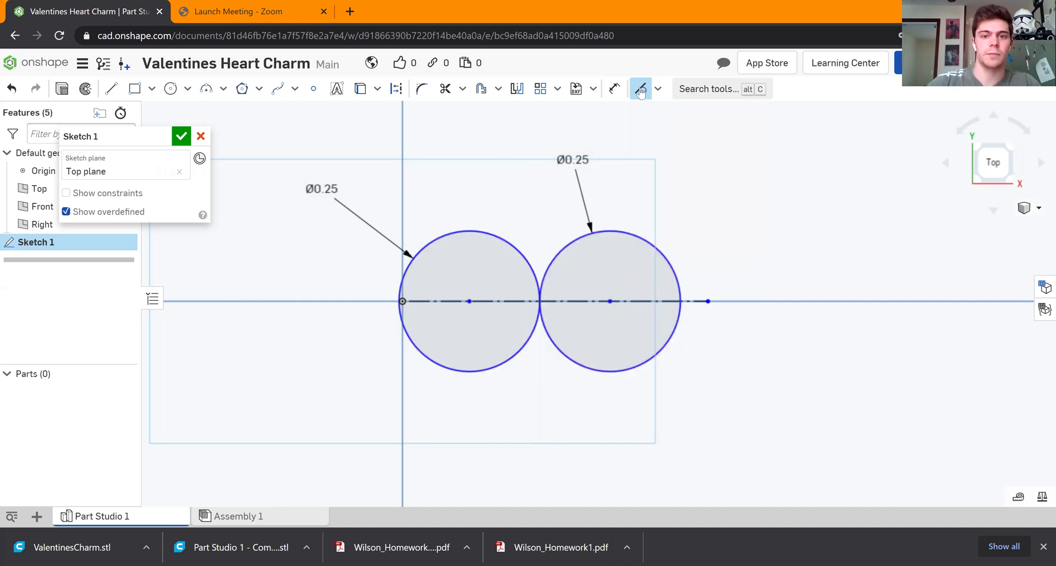
key("Escape")
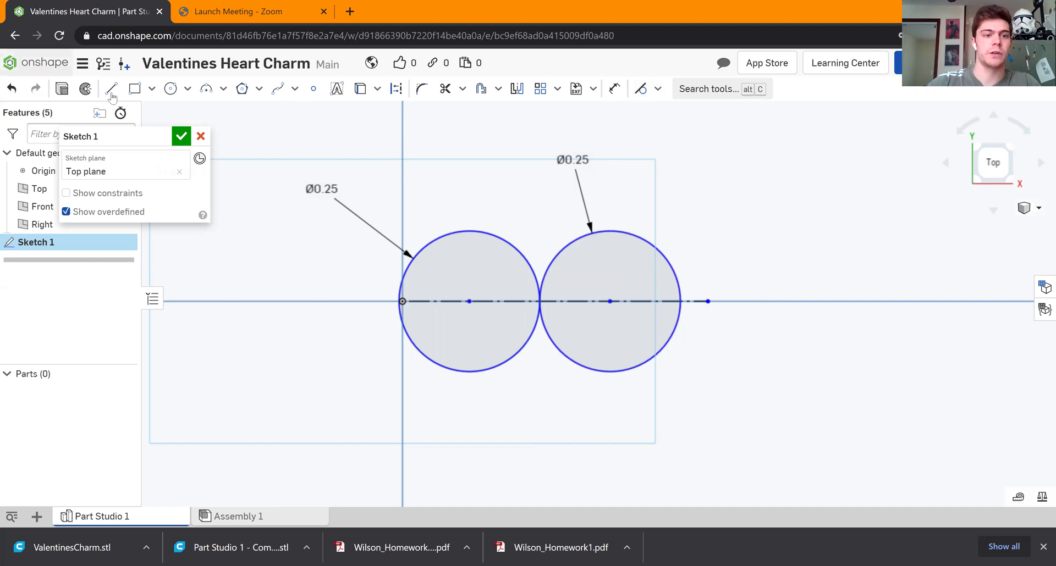
Sketch a vertical construction line about 0.25 in long straight down from the point where the two circles touch.
left_click(112, 95)
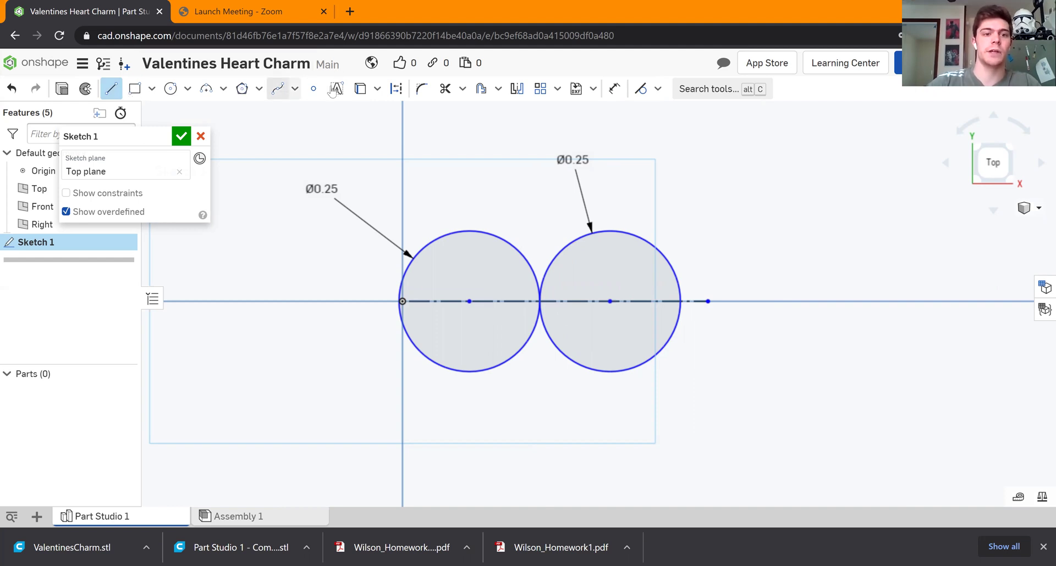
left_click(394, 90)
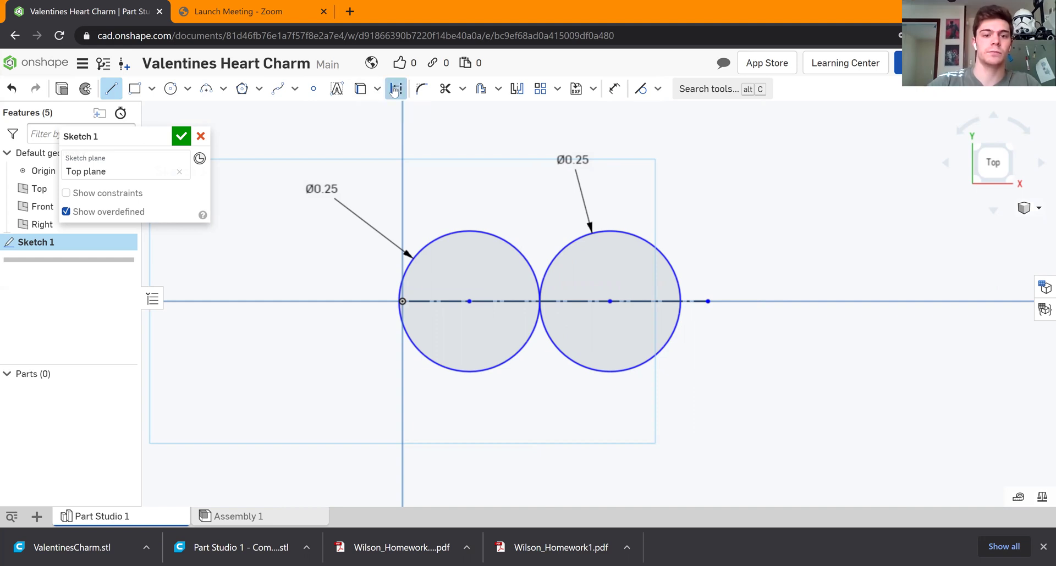
left_click(539, 301)
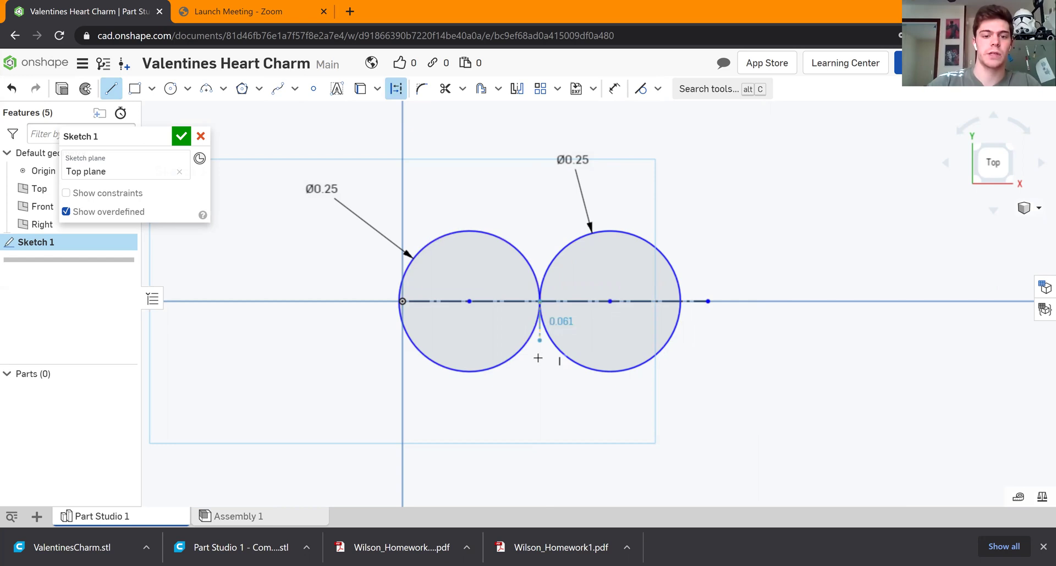
left_click(538, 442)
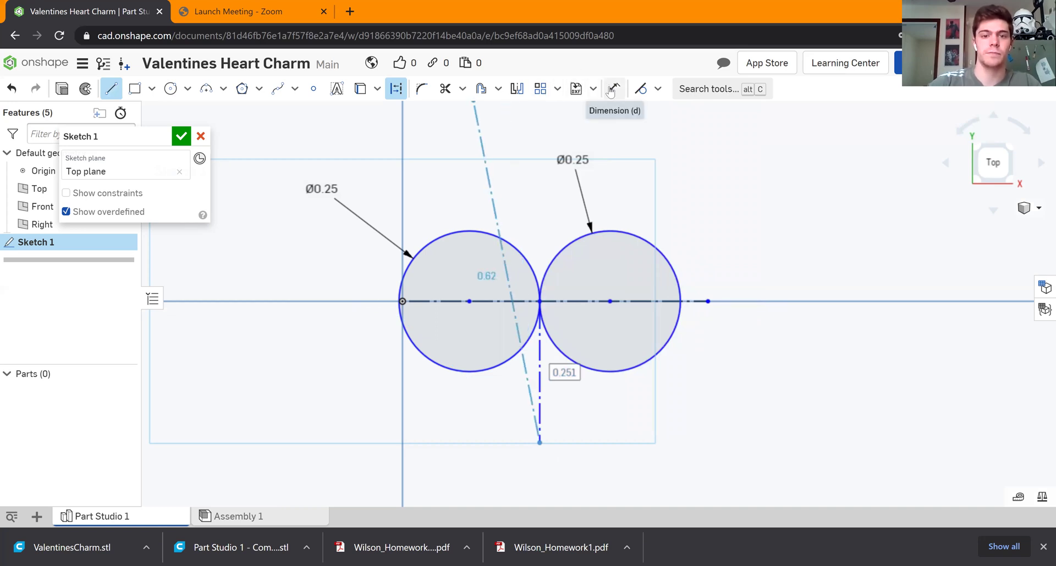
Dimension the vertical construction line's length to 0.25 in.
left_click(612, 90)
left_click(541, 394)
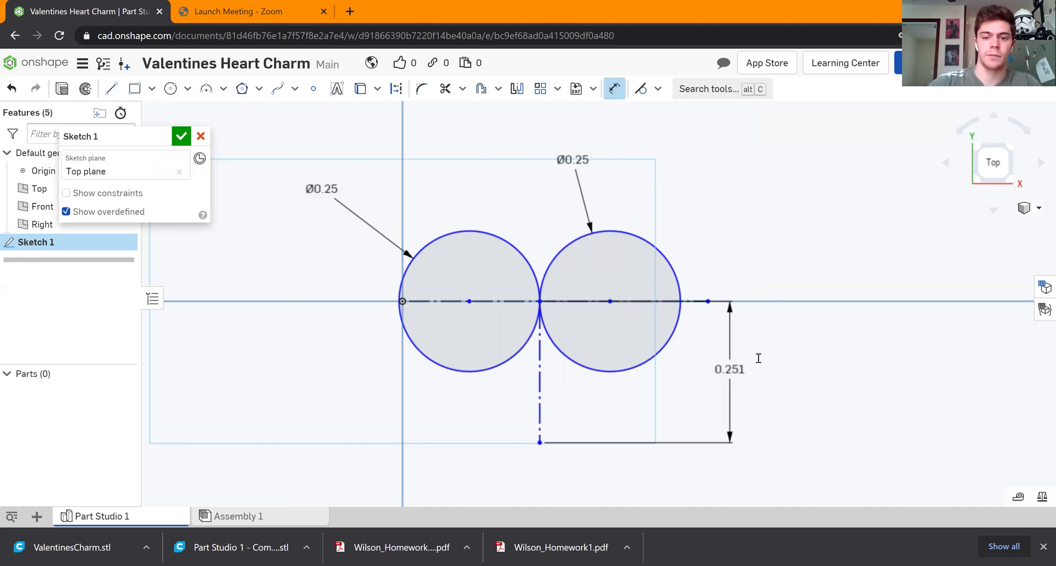
left_click(831, 360)
type("0")
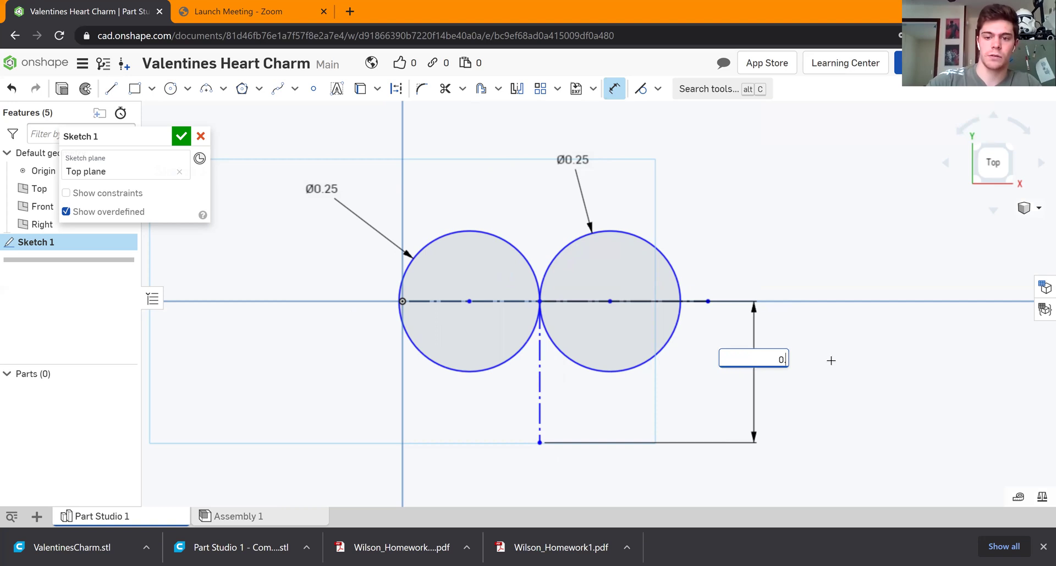
type(".25")
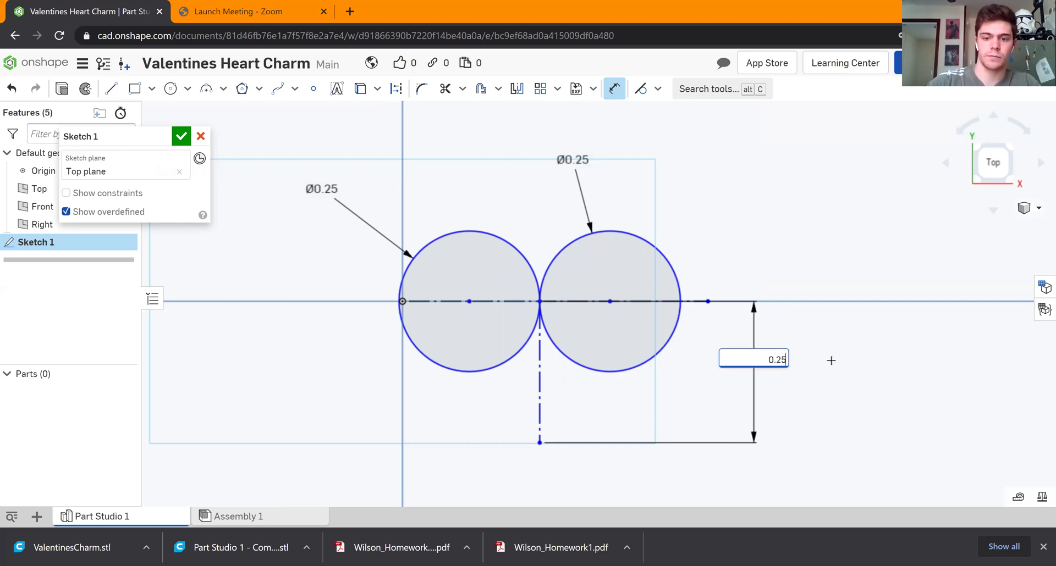
key("Return")
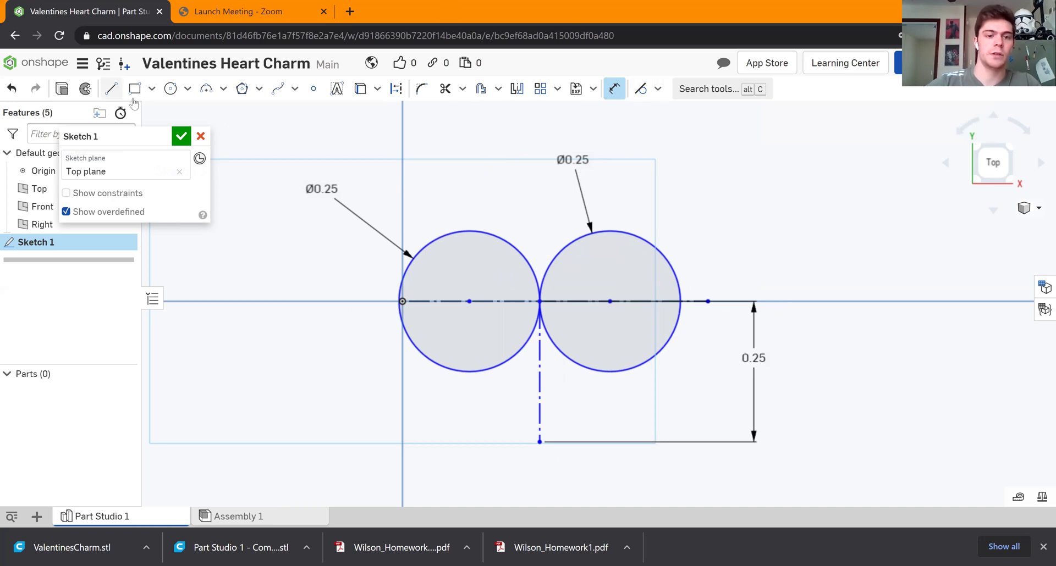
Sketch two solid lines joining each circle's lower outer edge to the vertical construction line's lower end, about 0.28 in and 0.21 in long.
left_click(111, 88)
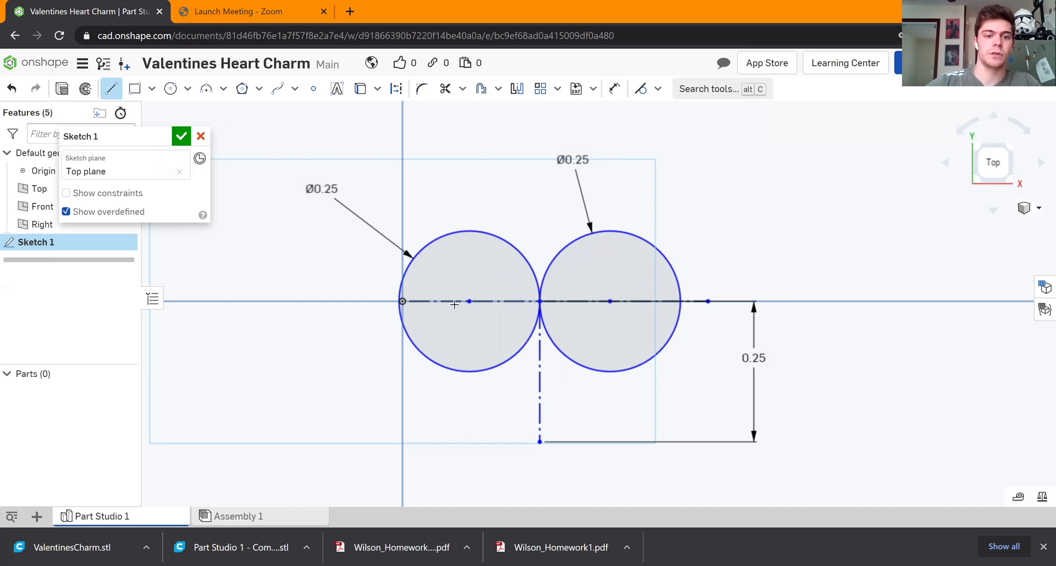
left_click(415, 346)
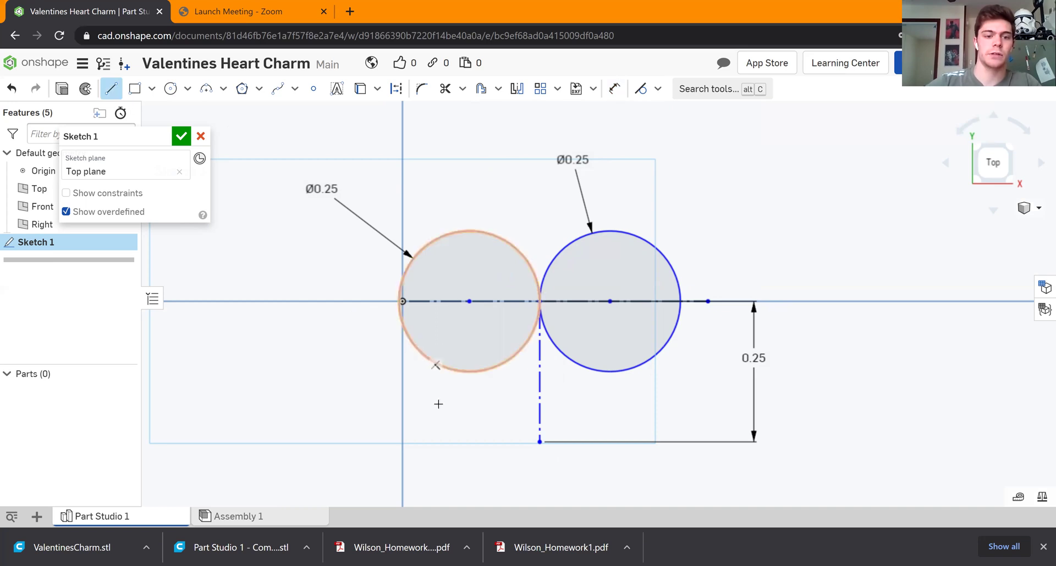
left_click(540, 442)
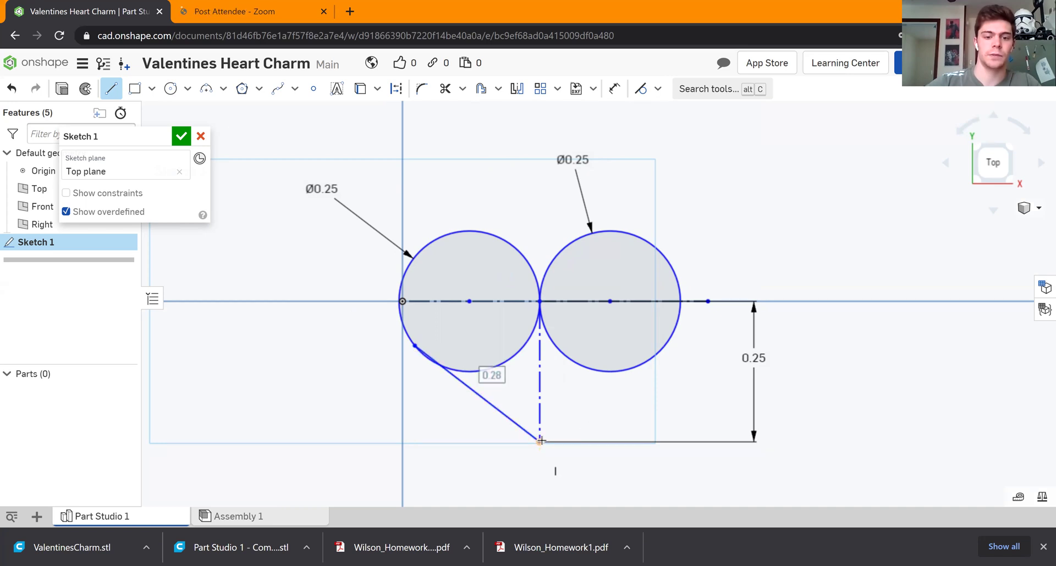
left_click(634, 369)
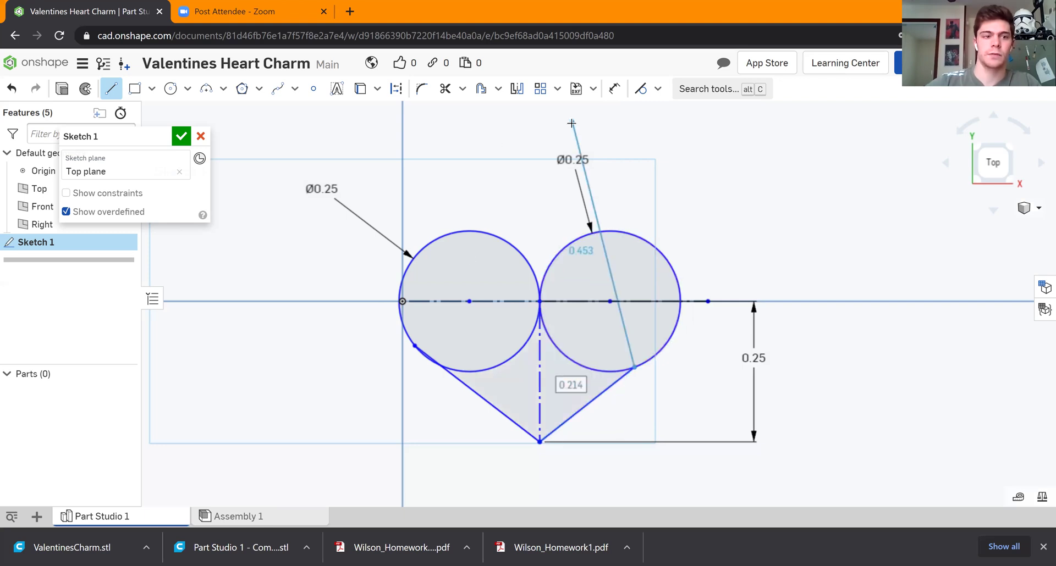
left_click(110, 89)
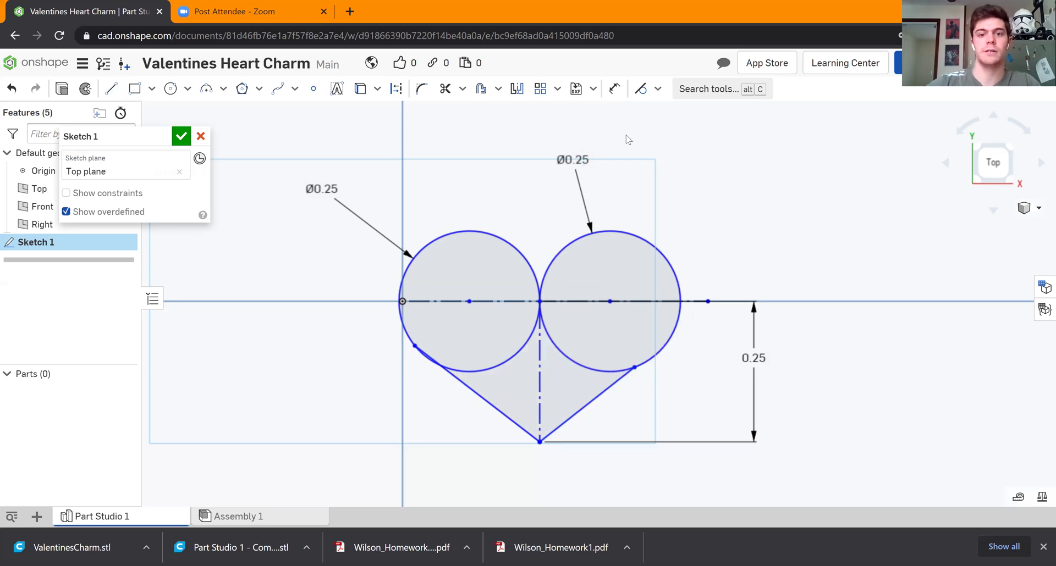
Apply Tangent constraints between each slanted line and the circle it meets.
left_click(614, 90)
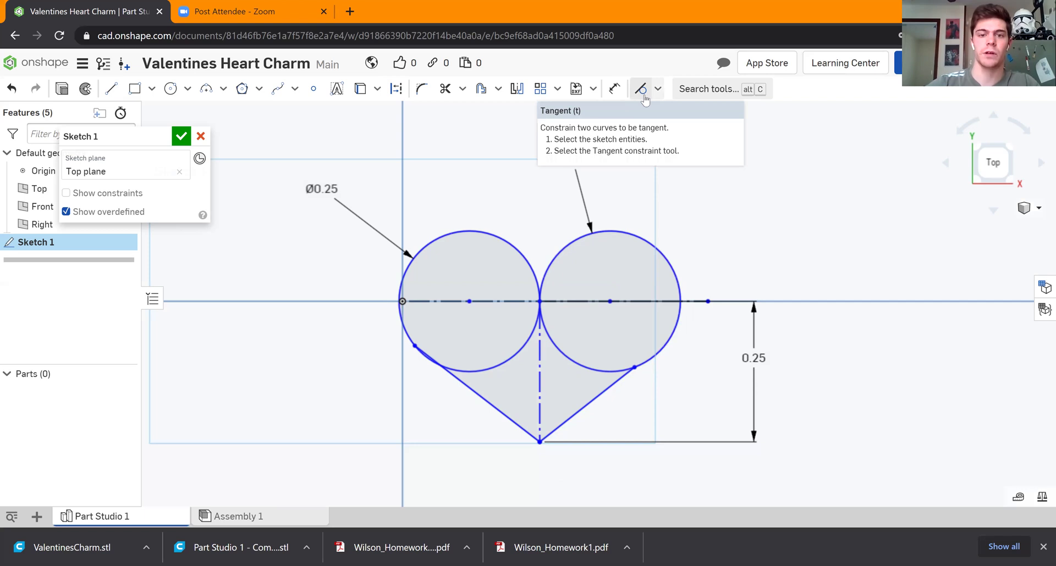
left_click(645, 97)
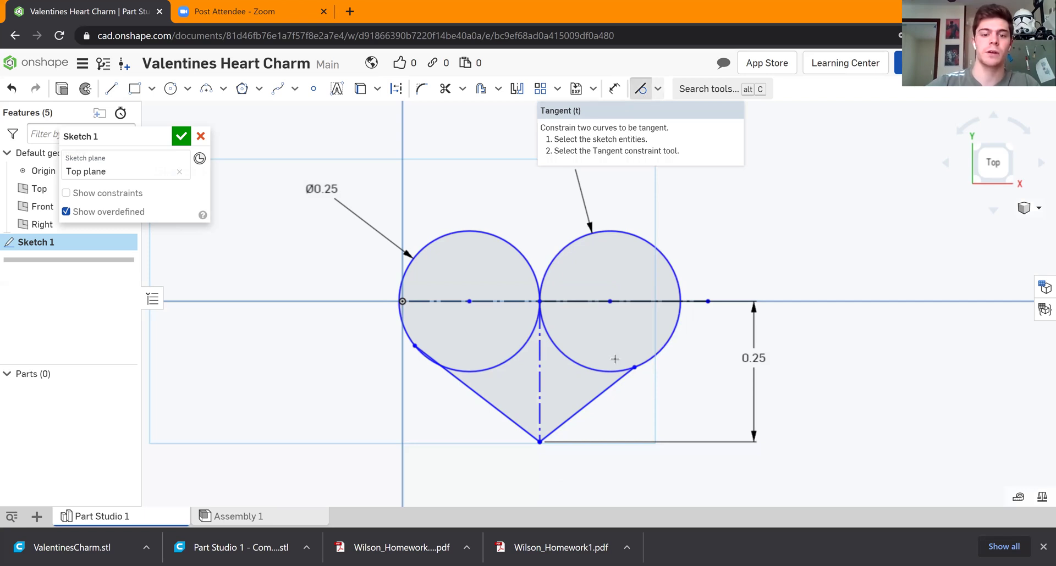
left_click(612, 387)
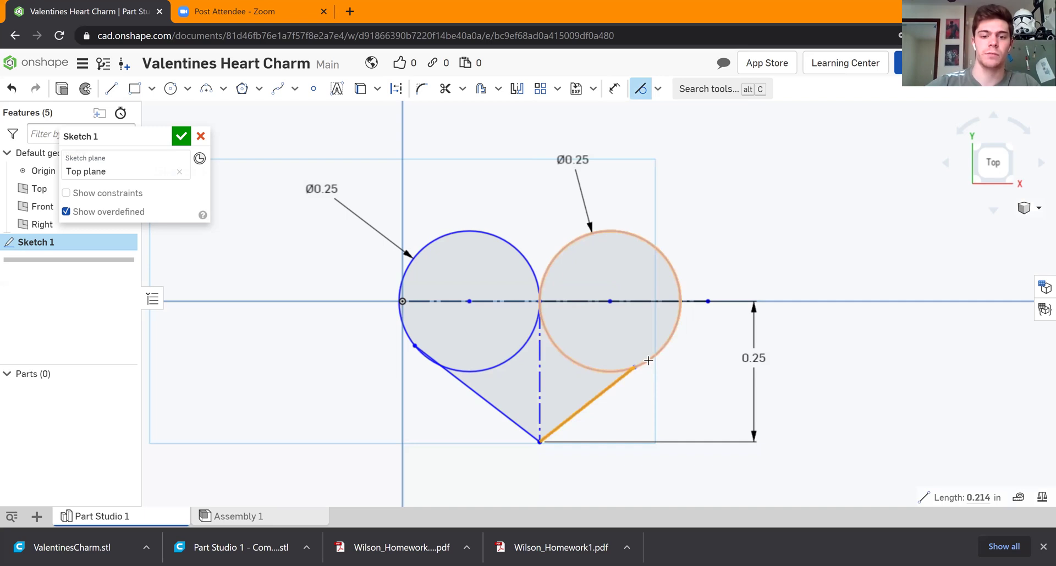
left_click(648, 361)
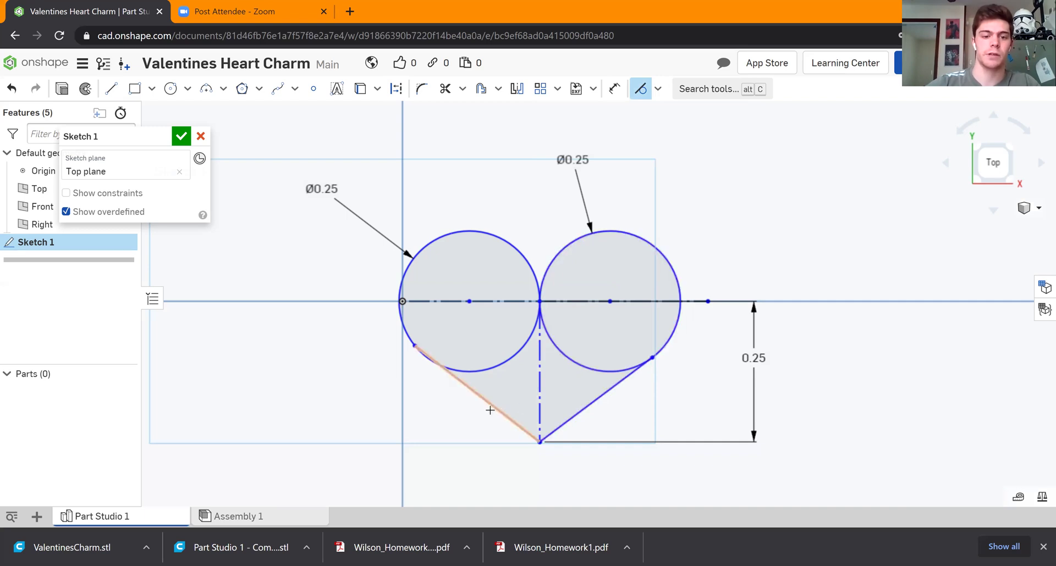
left_click(492, 408)
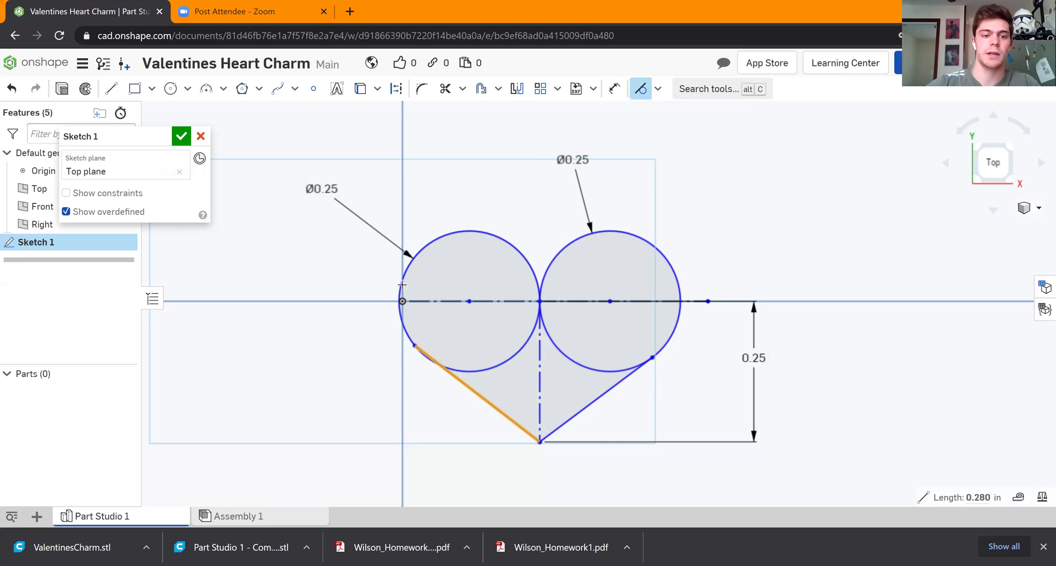
key("Escape")
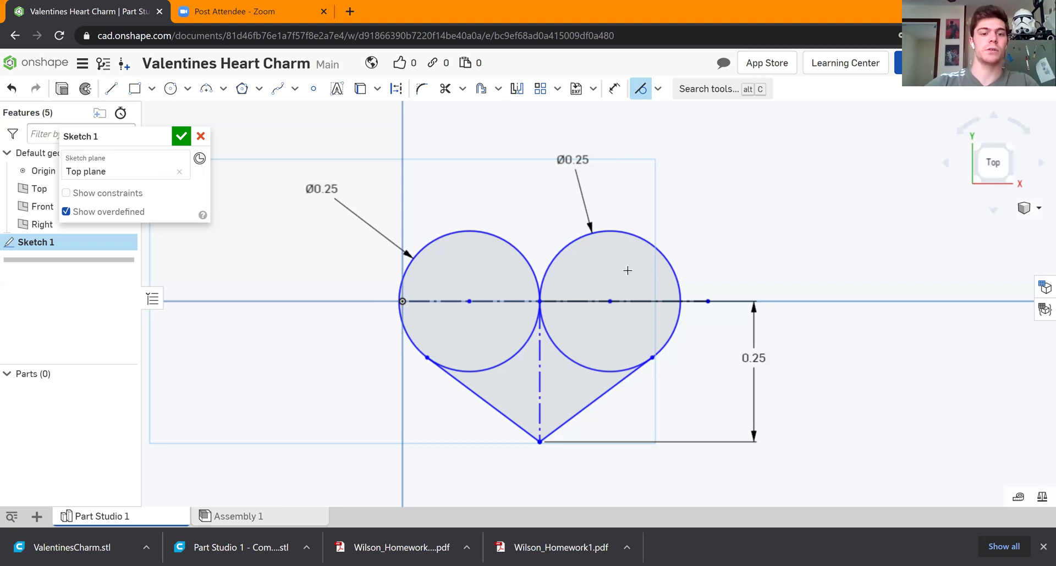
Trim away the lower inner arcs of both circles so only the heart outline remains.
left_click(445, 95)
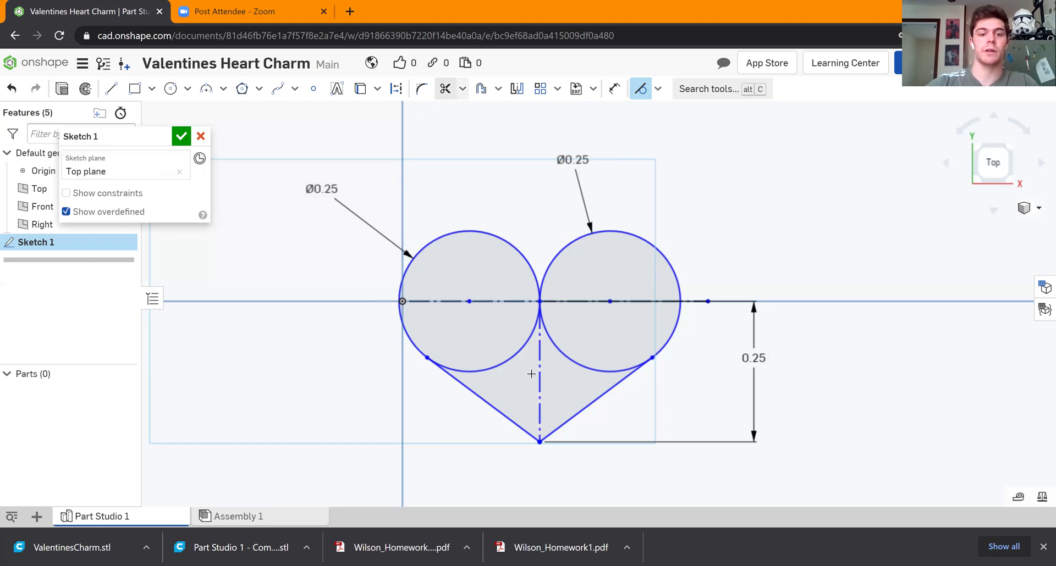
key("Escape")
left_click(540, 374)
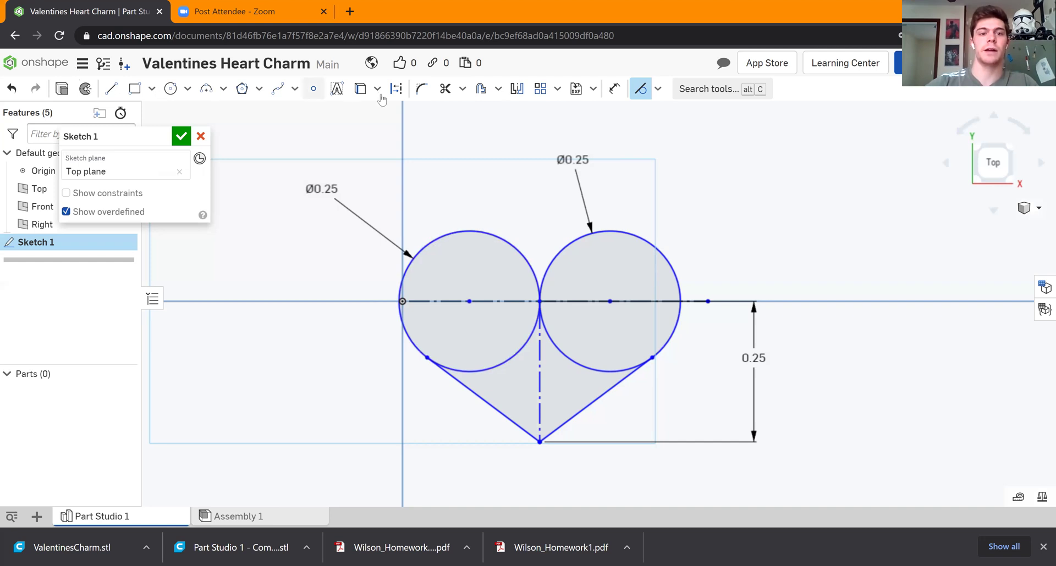
left_click(445, 90)
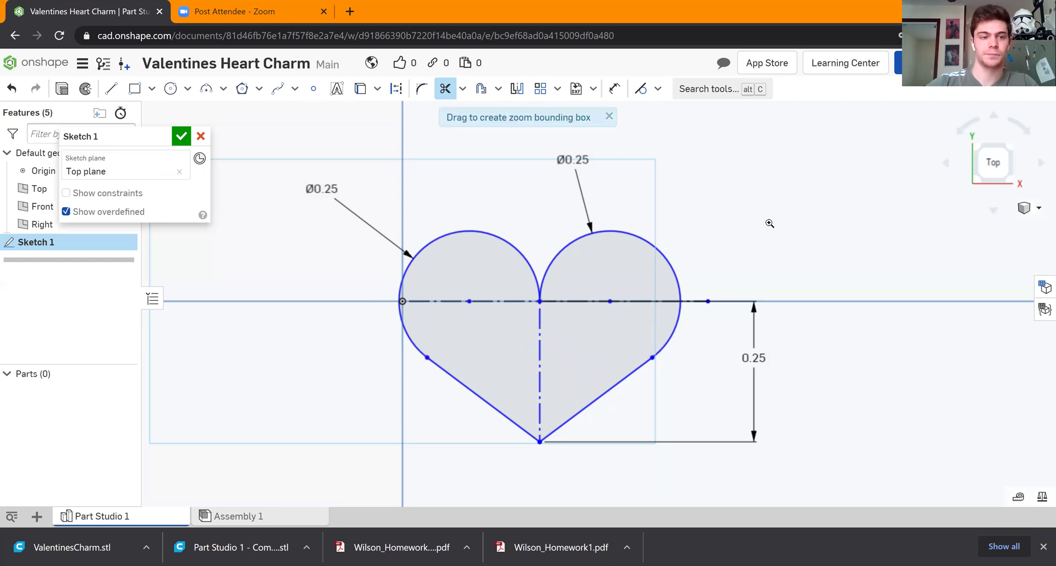
Offset the heart's two arcs and two slanted lines outward to create a larger surrounding heart outline.
left_click(481, 90)
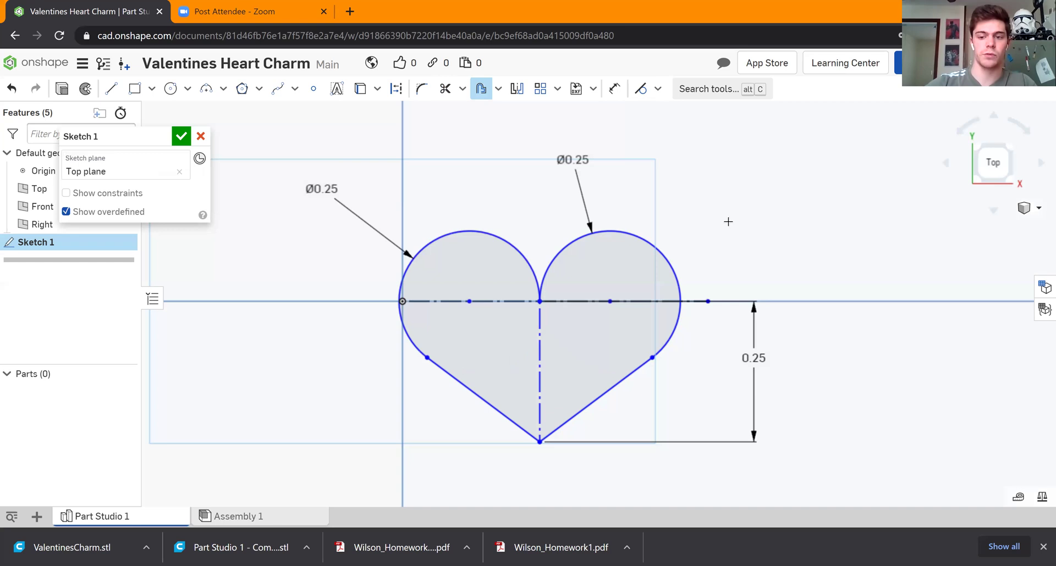
left_click(629, 233)
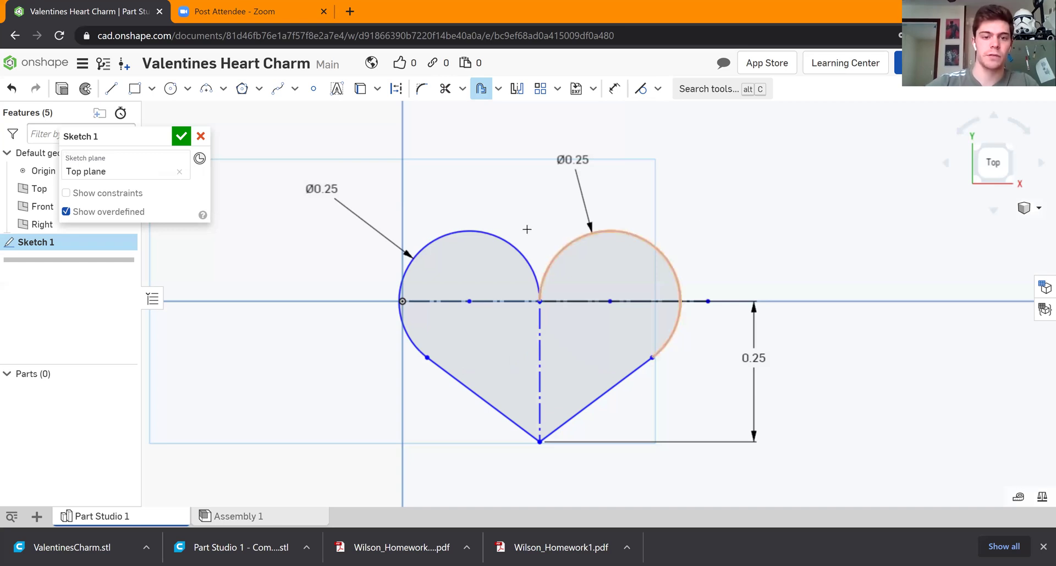
left_click(480, 233)
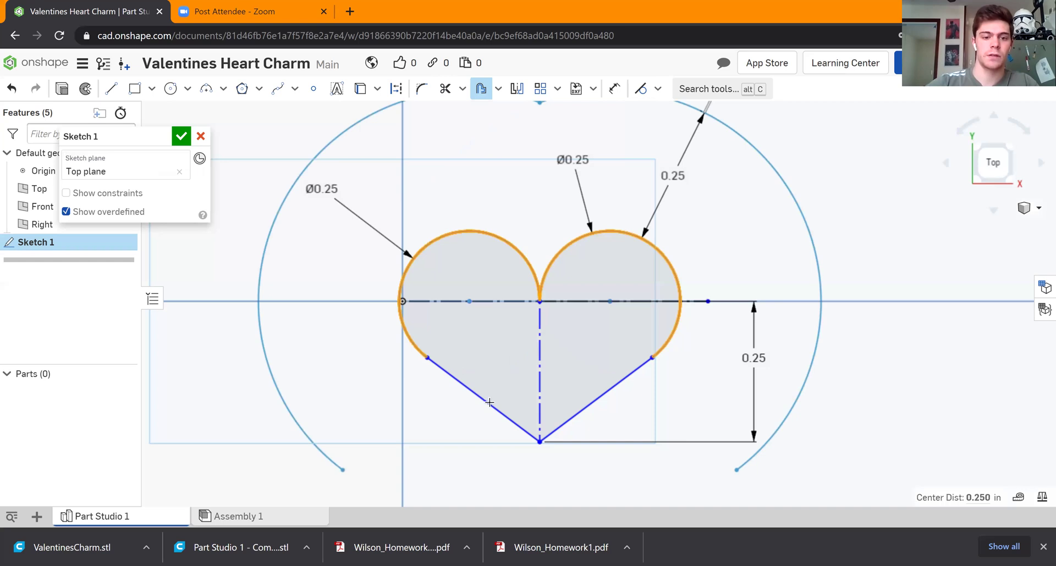
left_click(489, 403)
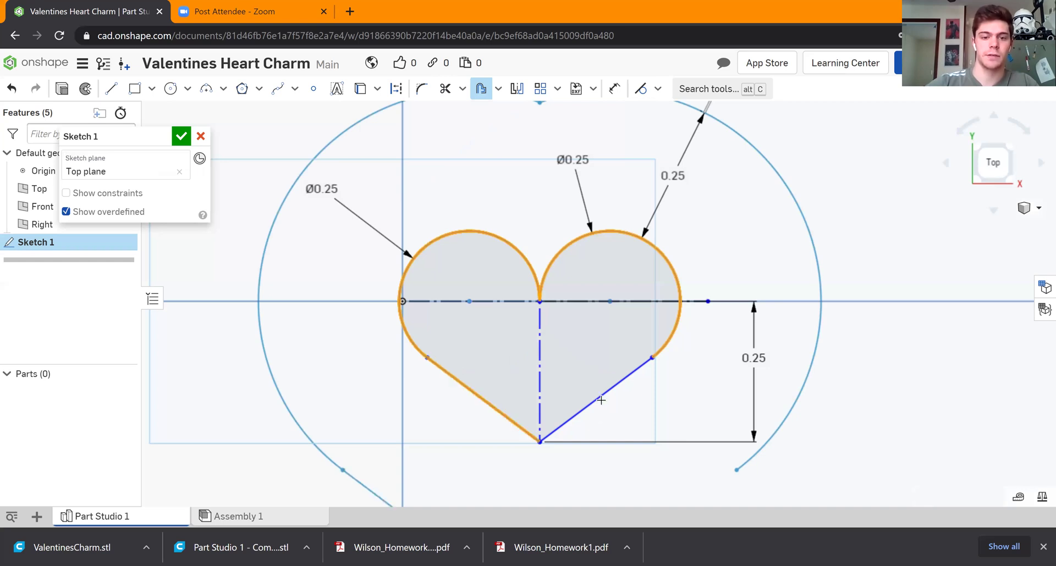
left_click(601, 401)
scroll(601, 401, "down", 2)
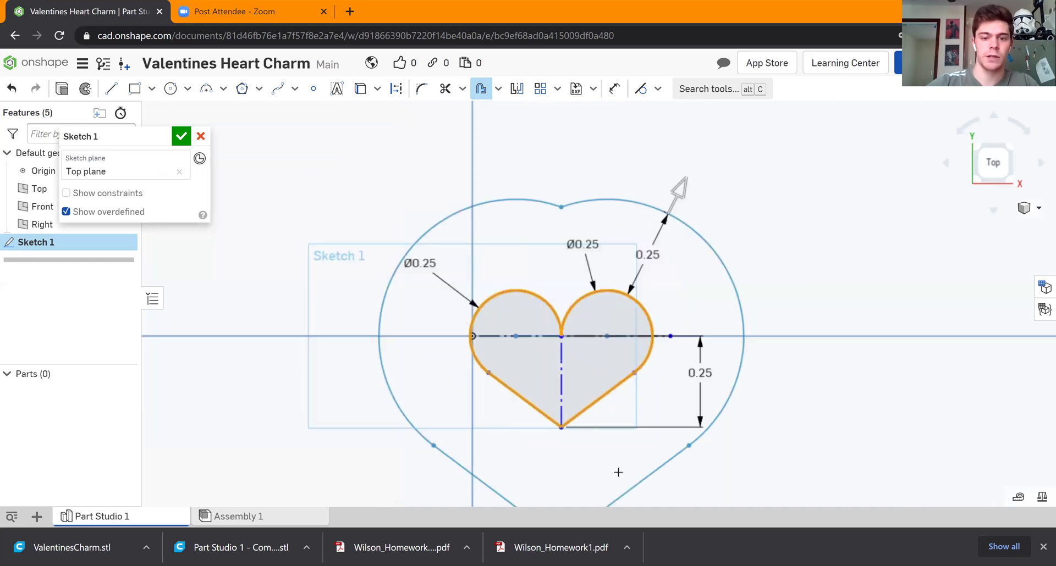
scroll(618, 472, "down", 3)
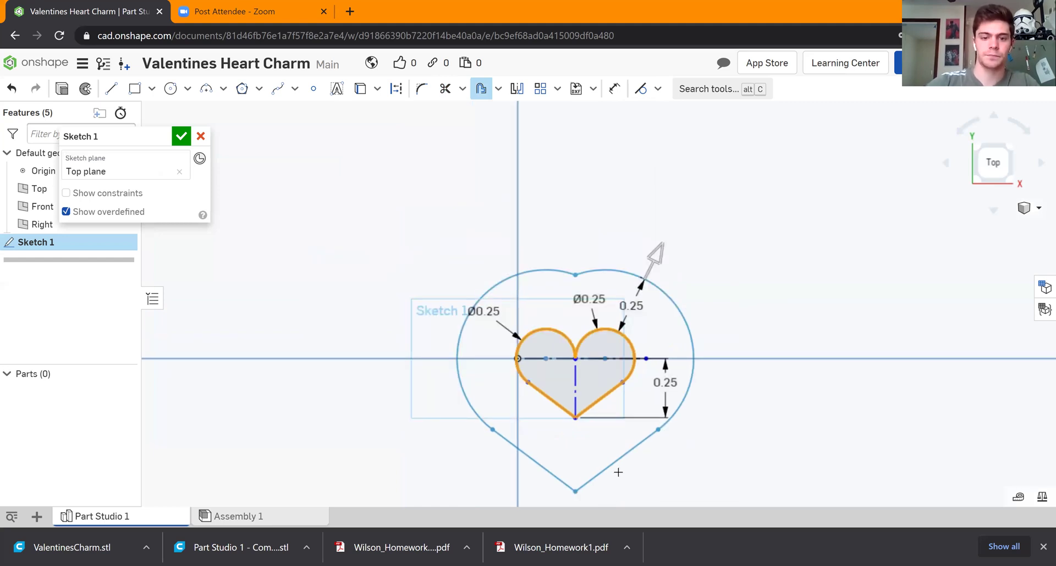
left_click(618, 472)
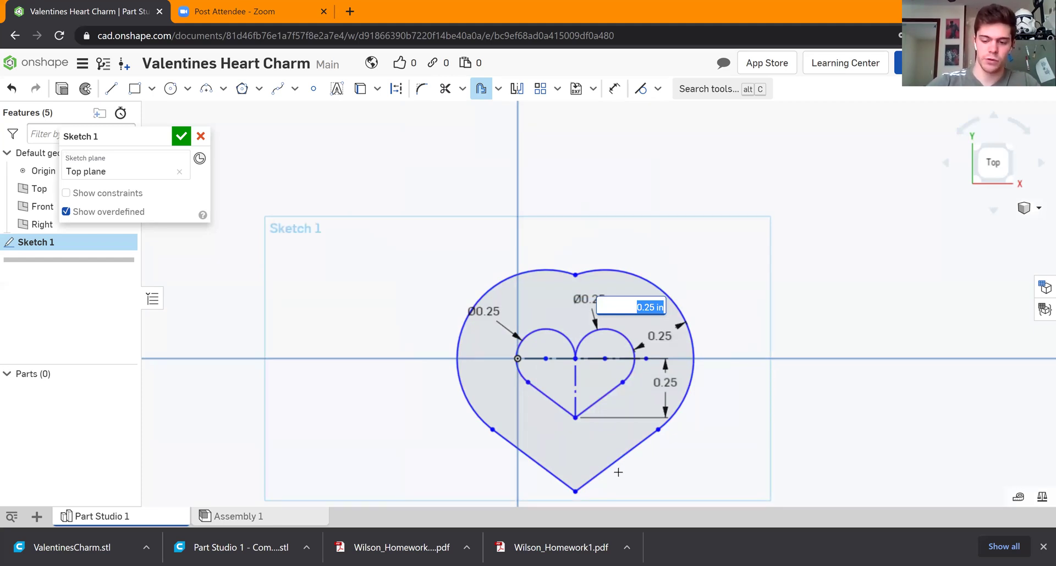
Set the offset distance between the inner and outer hearts to 0.06 in.
type("0.2")
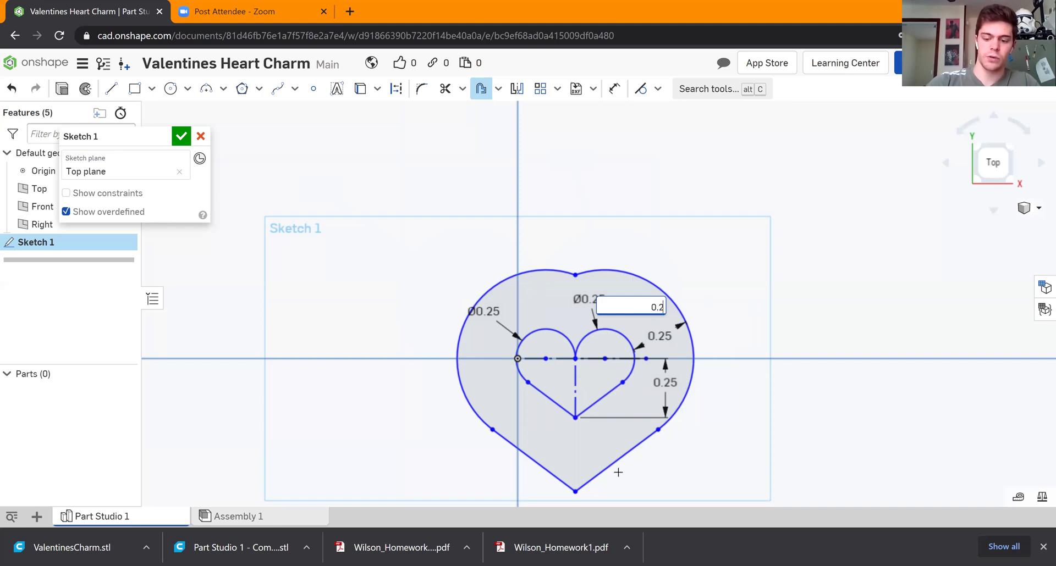
key("BackSpace")
type("06")
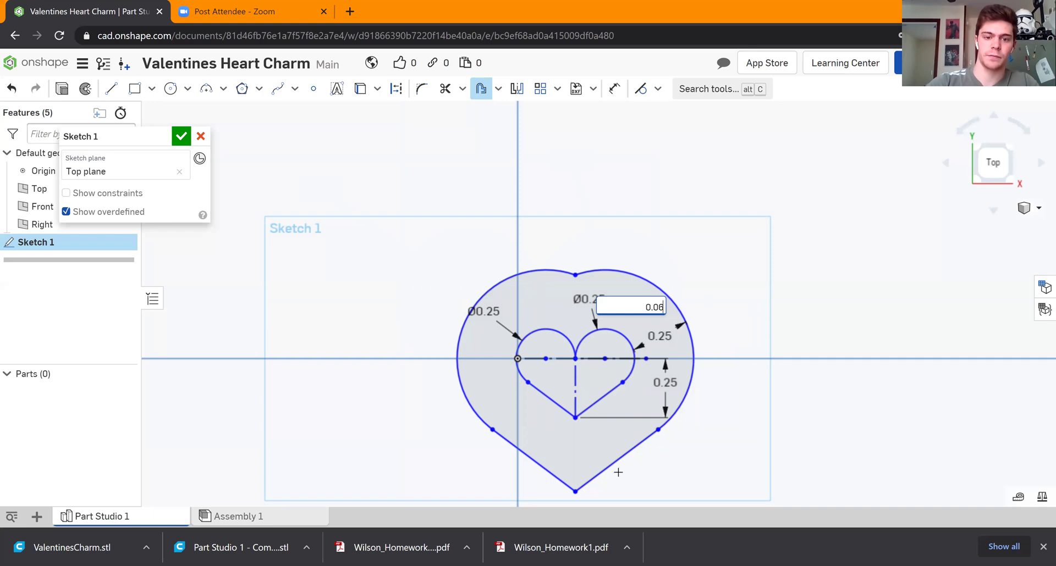
key("Return")
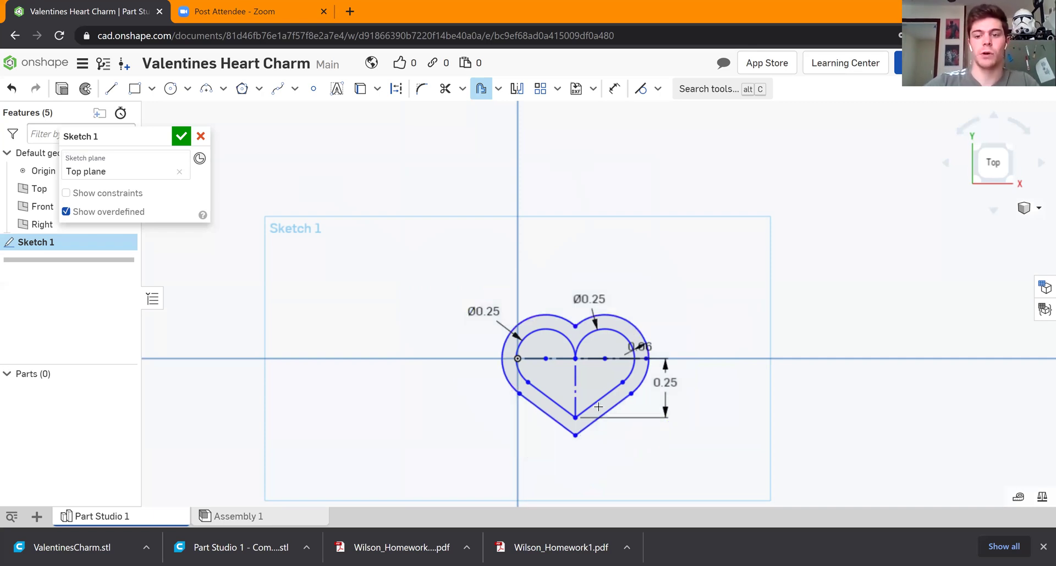
Accept and close the completed double-heart sketch.
scroll(598, 408, "down", 3)
scroll(597, 408, "down", 2)
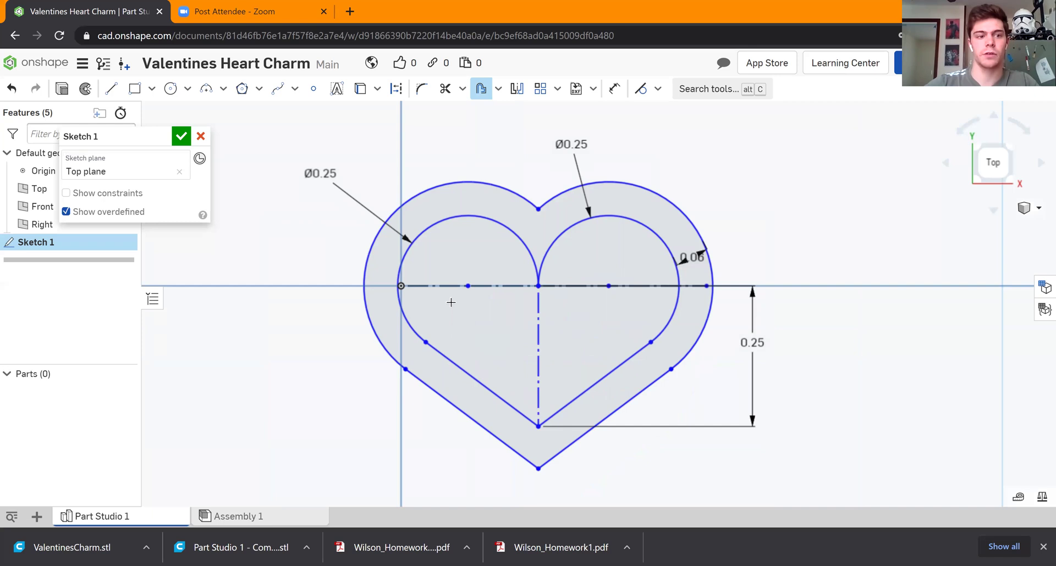
left_click(370, 258)
left_click(339, 225)
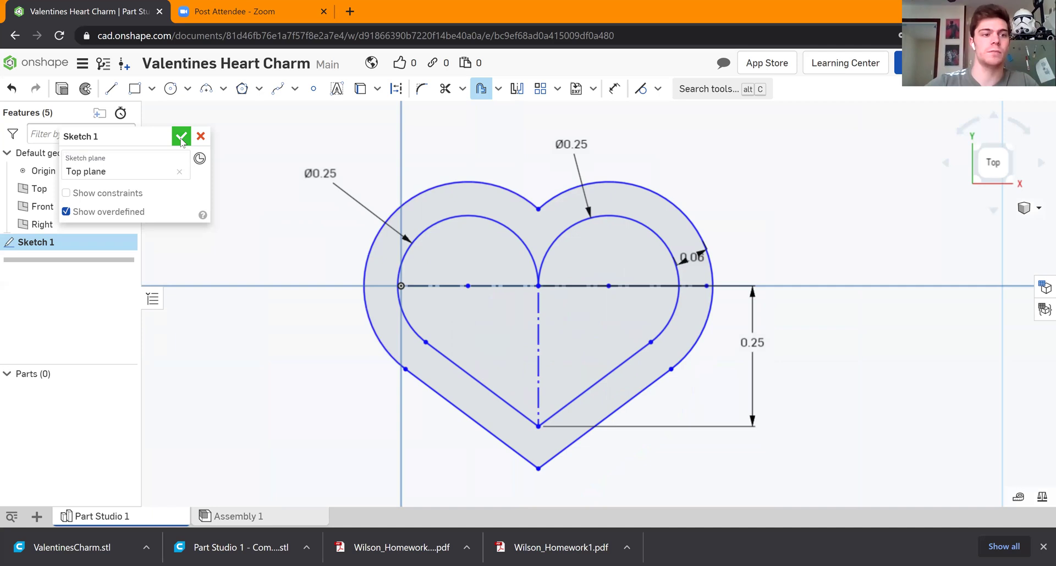
left_click(182, 138)
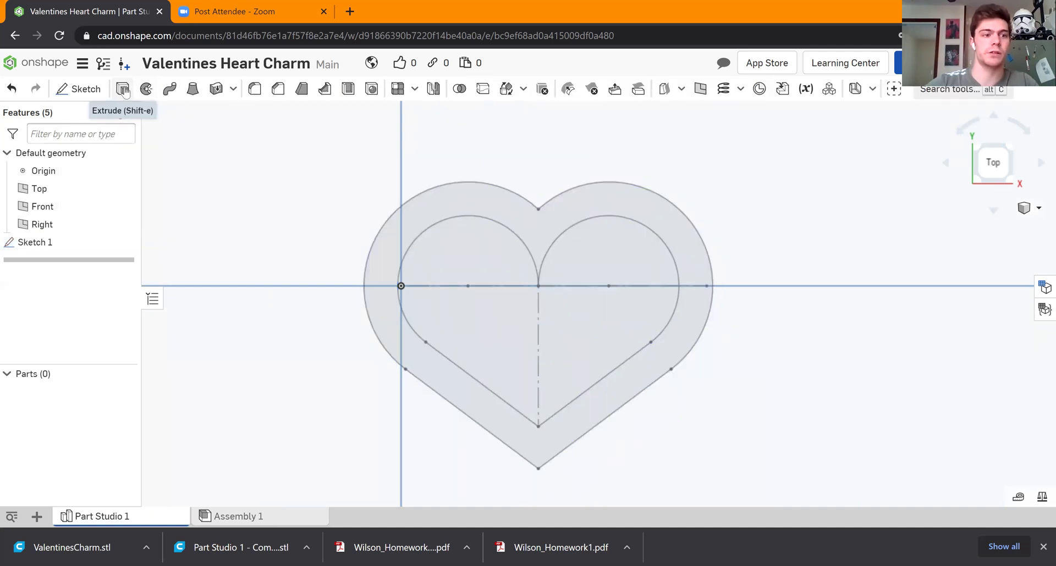
Extrude the region between the inner and outer hearts as a new solid with a blind depth of 0.125 in.
left_click(123, 90)
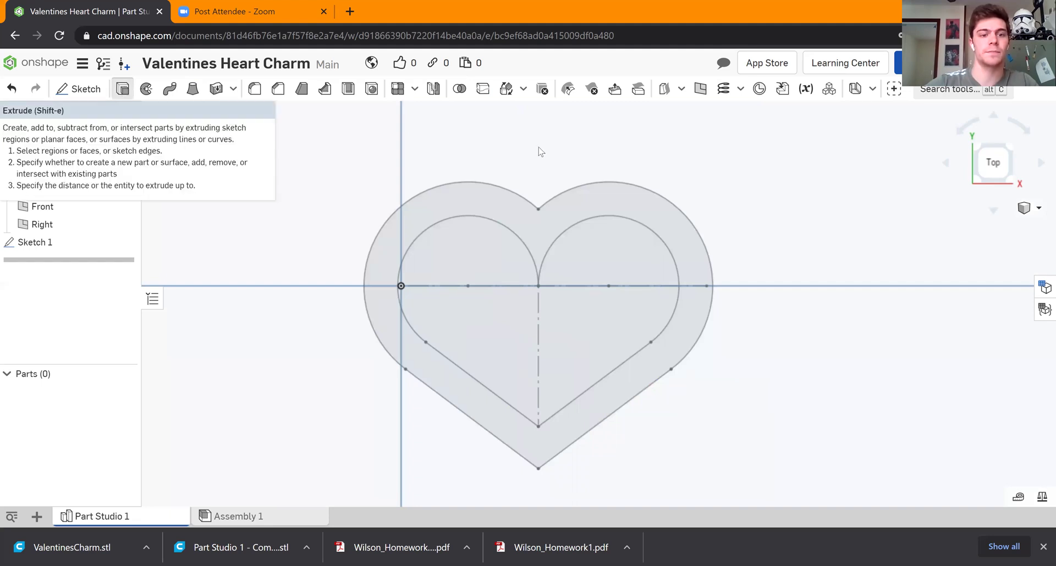
left_click(541, 220)
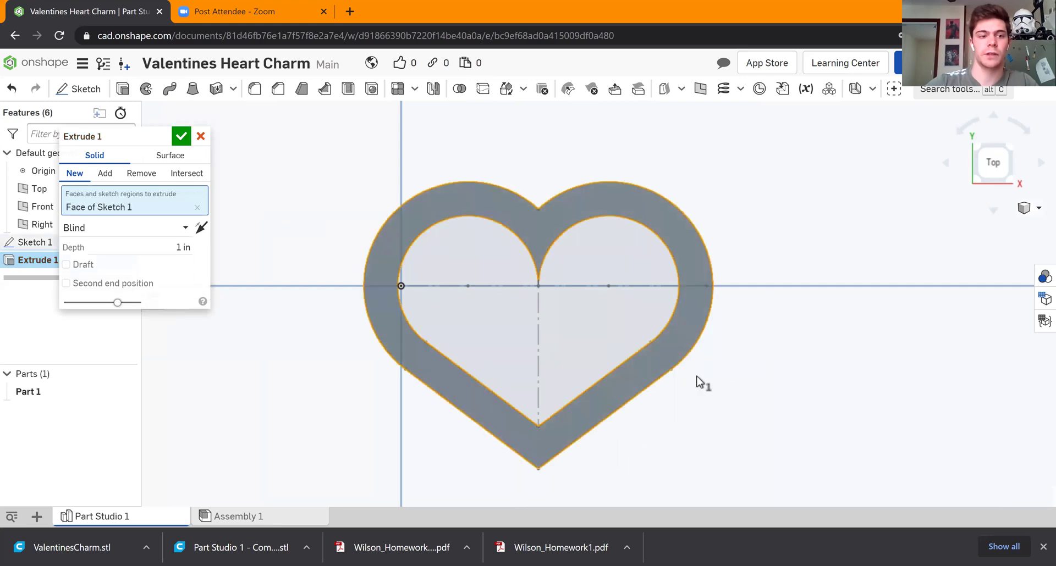
scroll(699, 382, "down", 5)
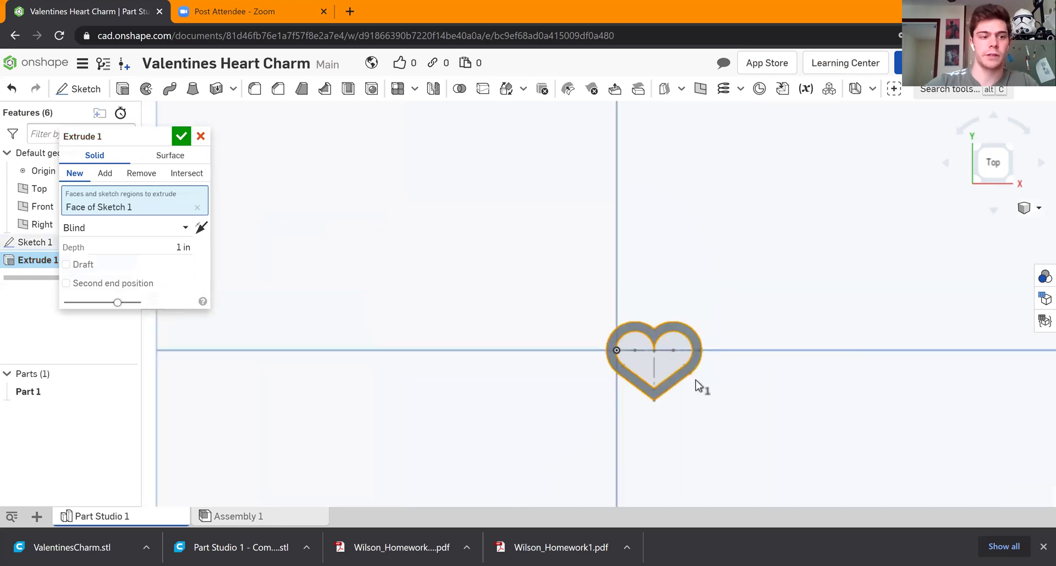
scroll(694, 413, "up", 3)
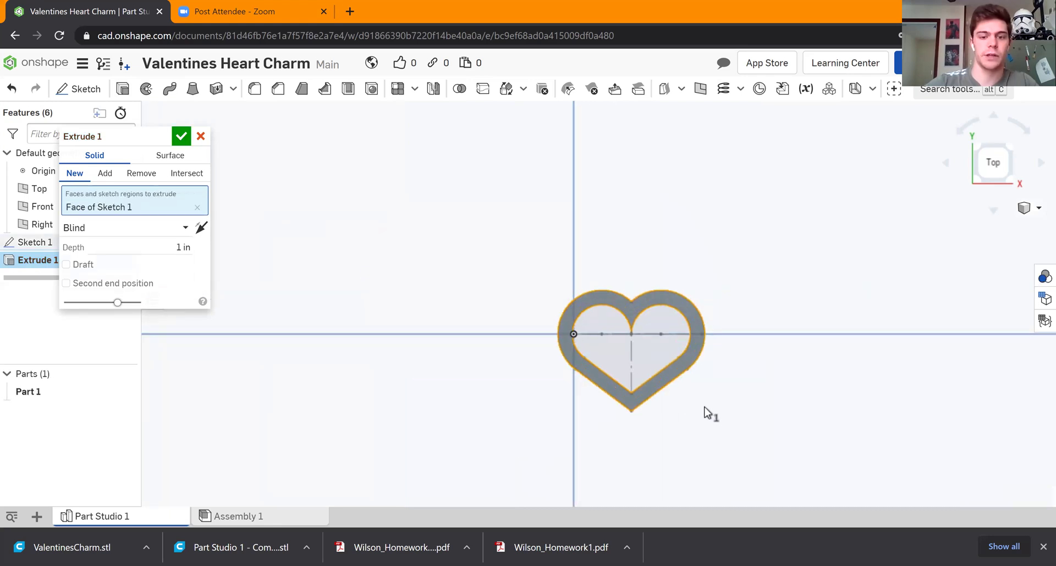
right_click_drag(704, 407, 706, 380)
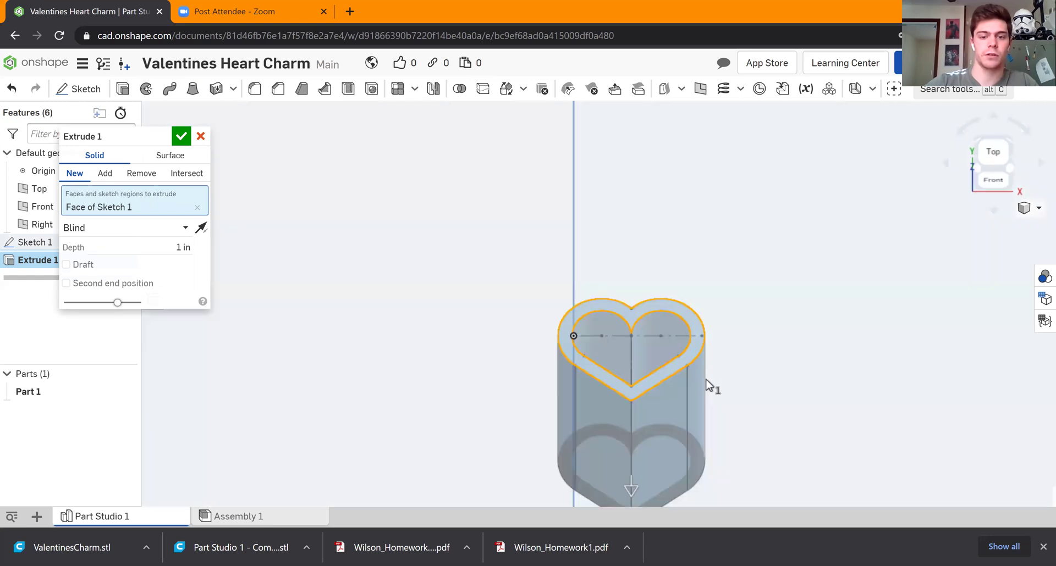
scroll(707, 385, "up", 3)
scroll(717, 410, "down", 5)
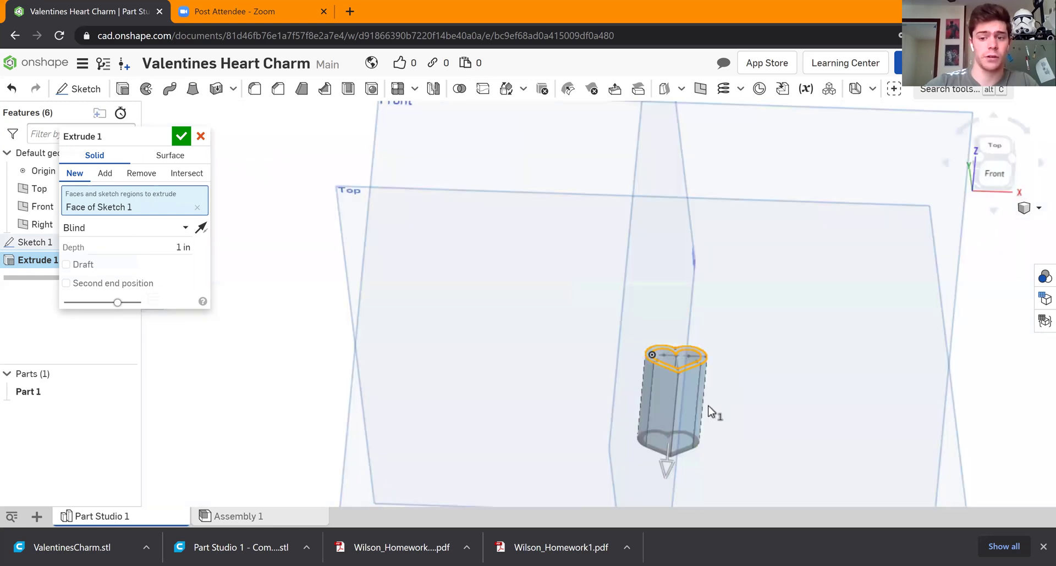
right_click_drag(708, 405, 708, 406)
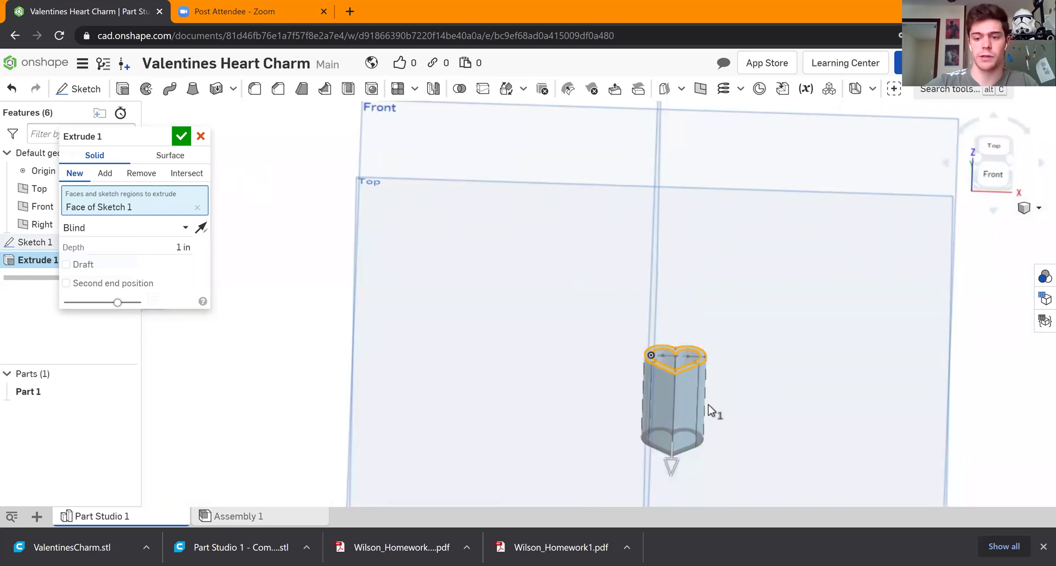
left_click(173, 247)
type("0.")
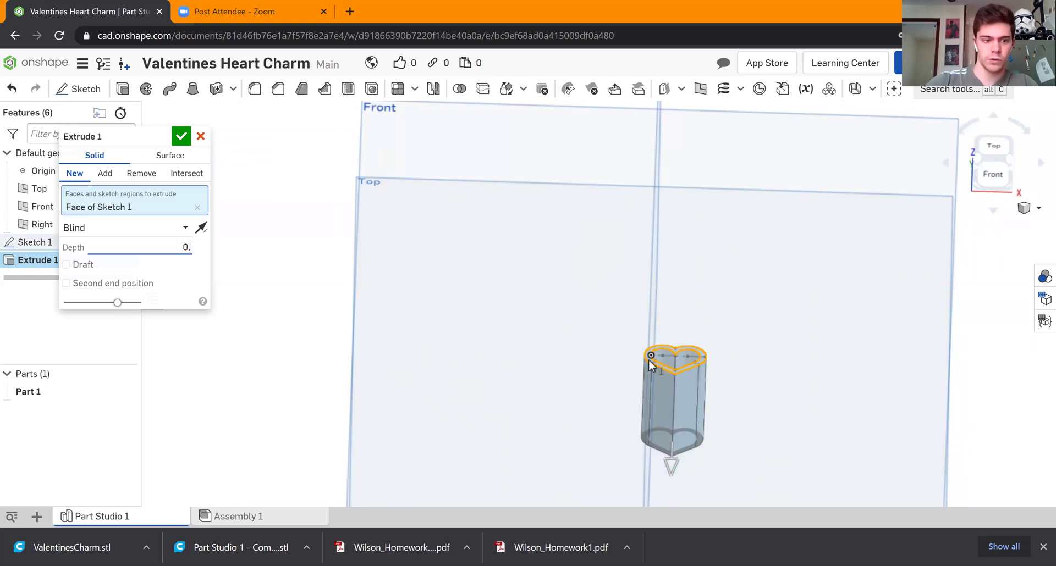
type("125")
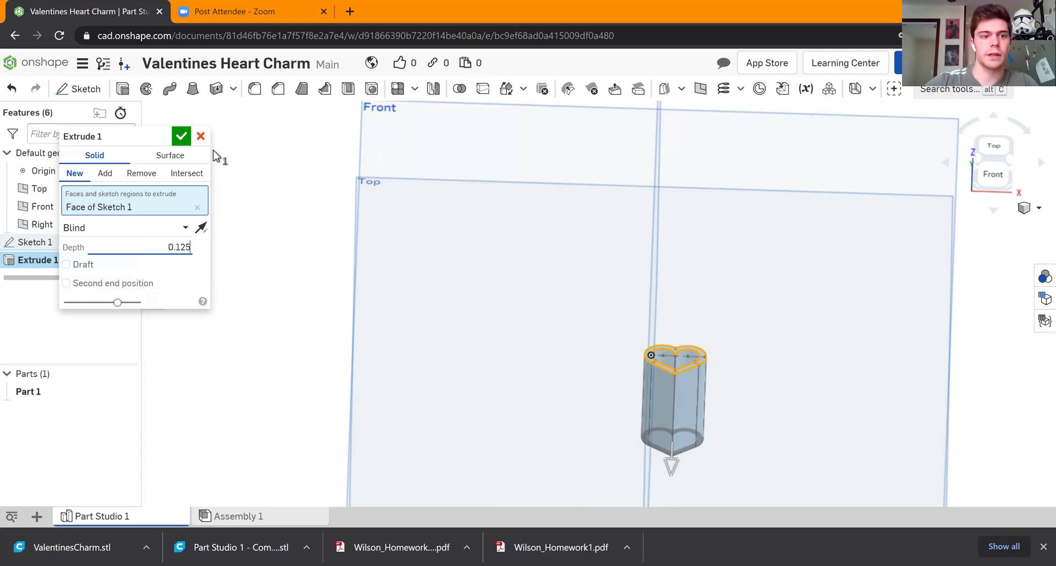
left_click(186, 142)
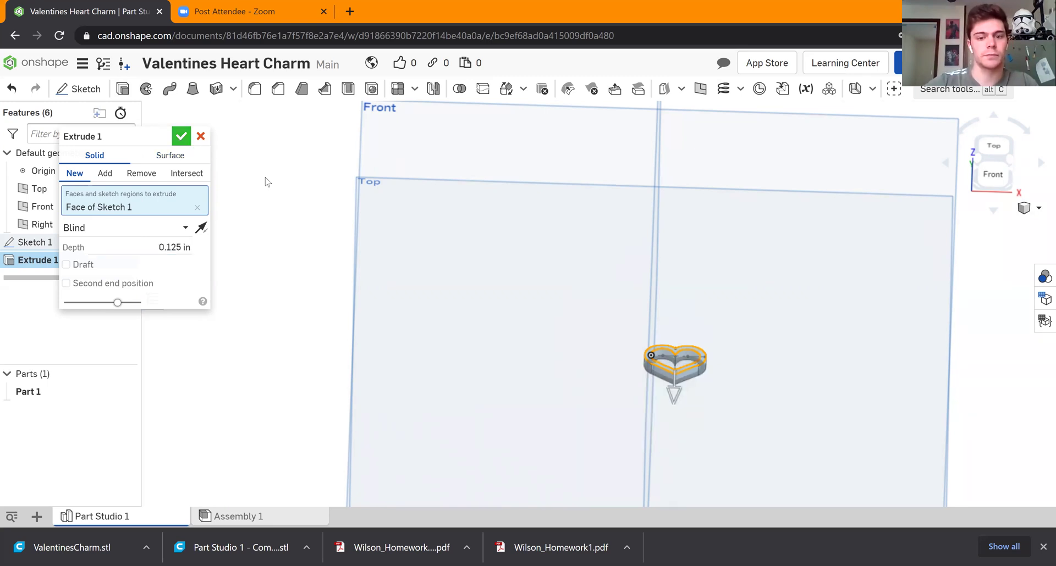
key("Return")
Start a circular fillet and select the heart ring's flat upper and lower faces as the entities to fillet.
scroll(710, 374, "up", 2)
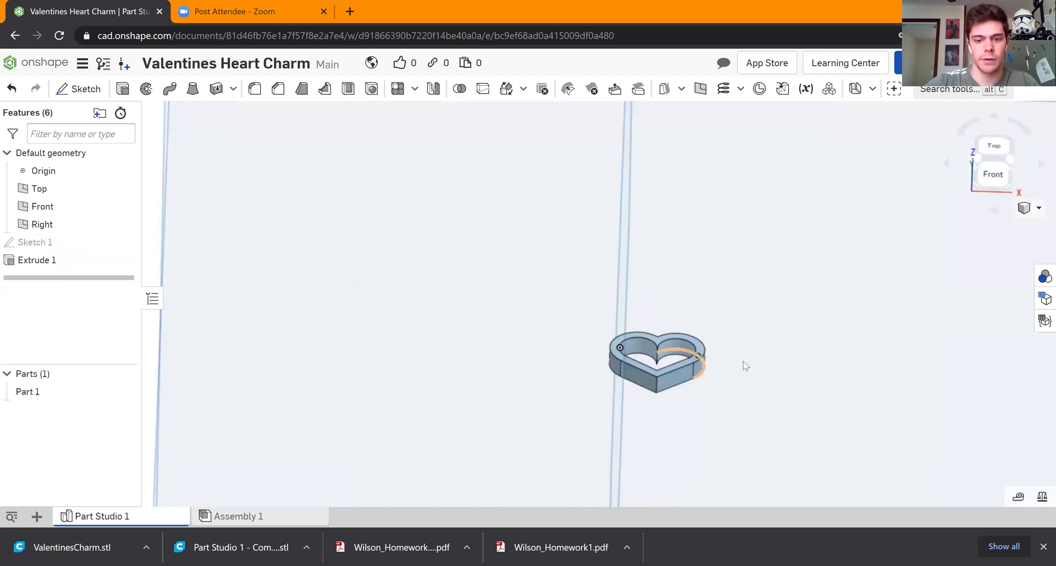
mouse_move(761, 363)
right_mouse_down()
mouse_move(820, 358)
mouse_move(770, 354)
mouse_move(741, 377)
mouse_move(751, 348)
right_mouse_up()
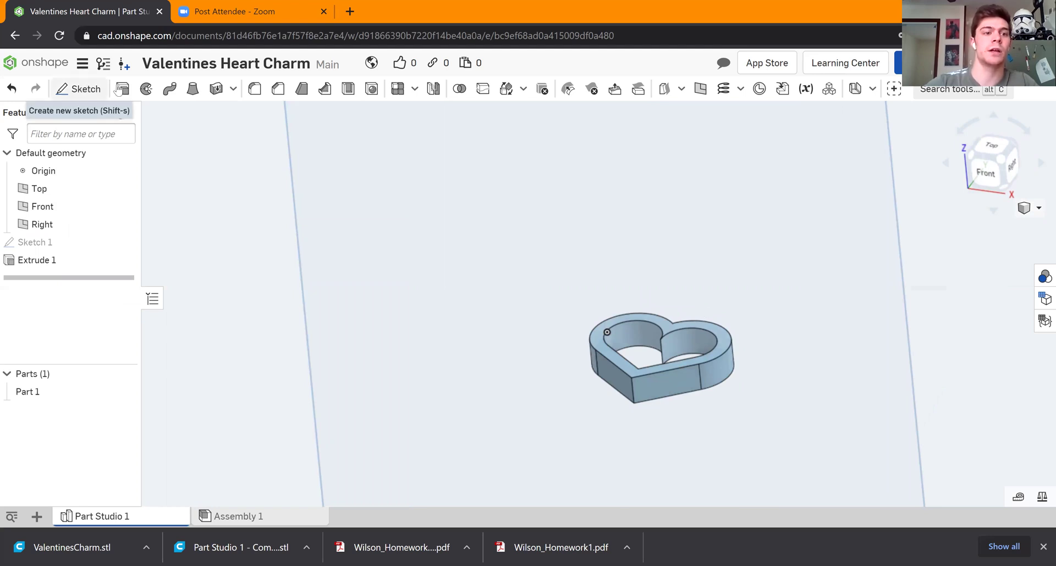
left_click(255, 90)
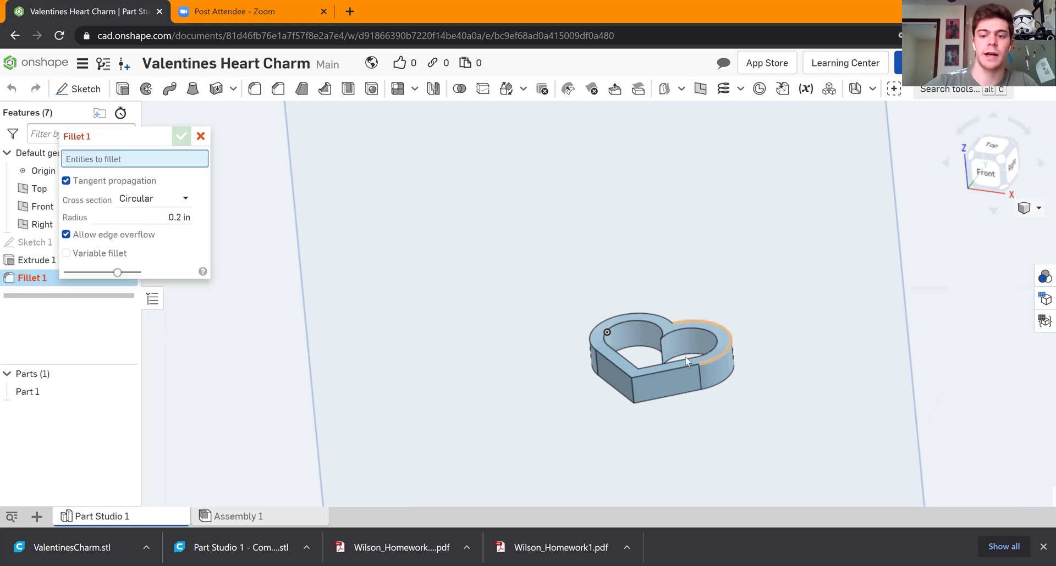
scroll(688, 361, "up", 5)
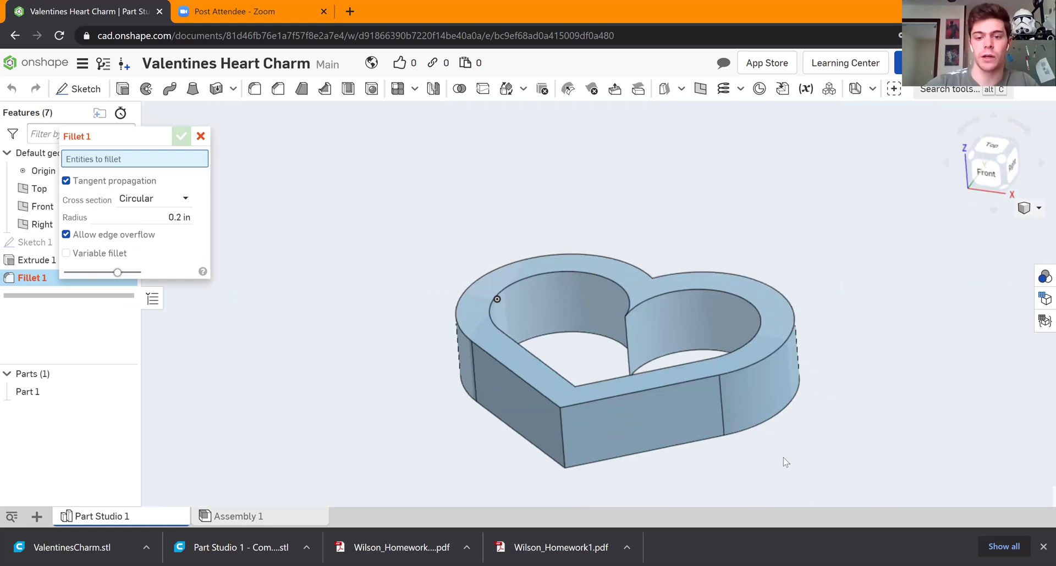
right_click_drag(775, 394, 776, 330)
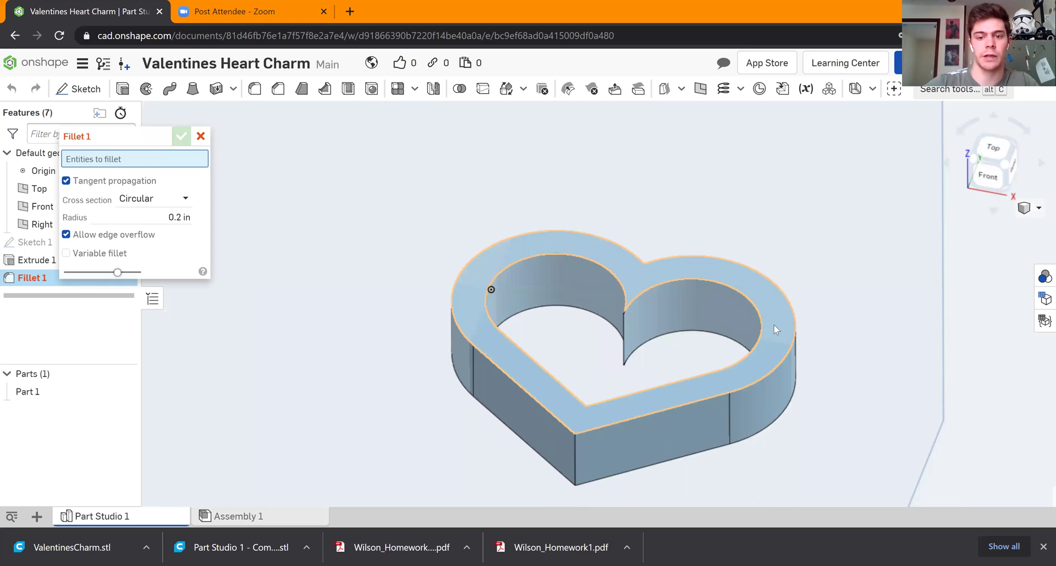
left_click(792, 458)
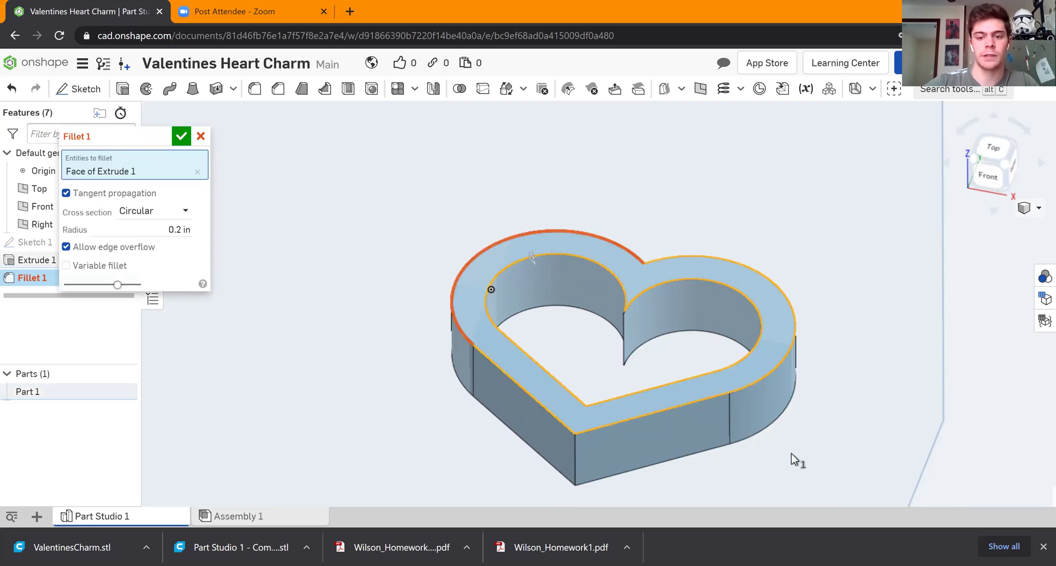
scroll(792, 455, "down", 5)
right_click_drag(792, 455, 784, 370)
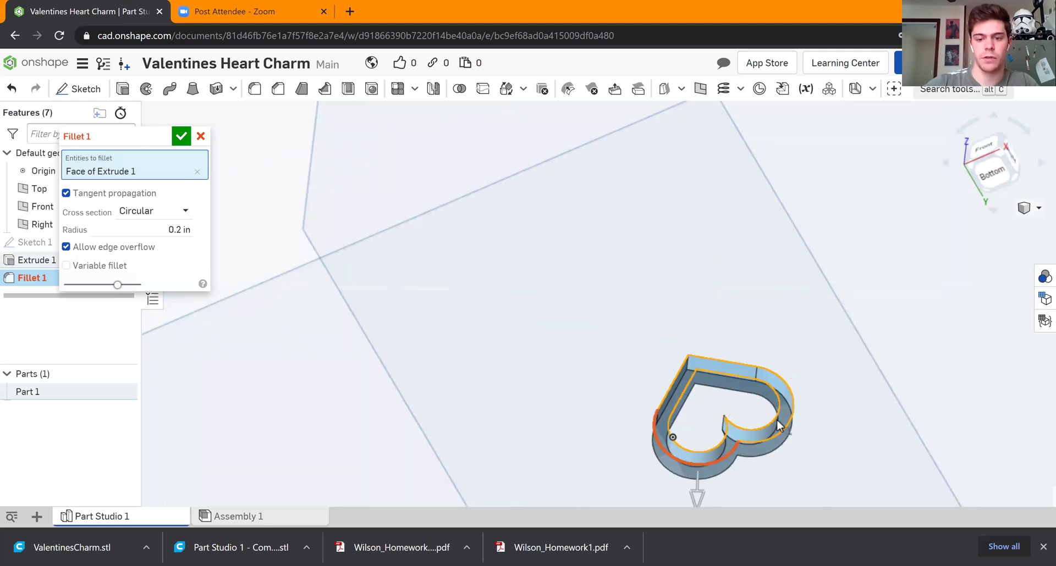
scroll(806, 378, "up", 6)
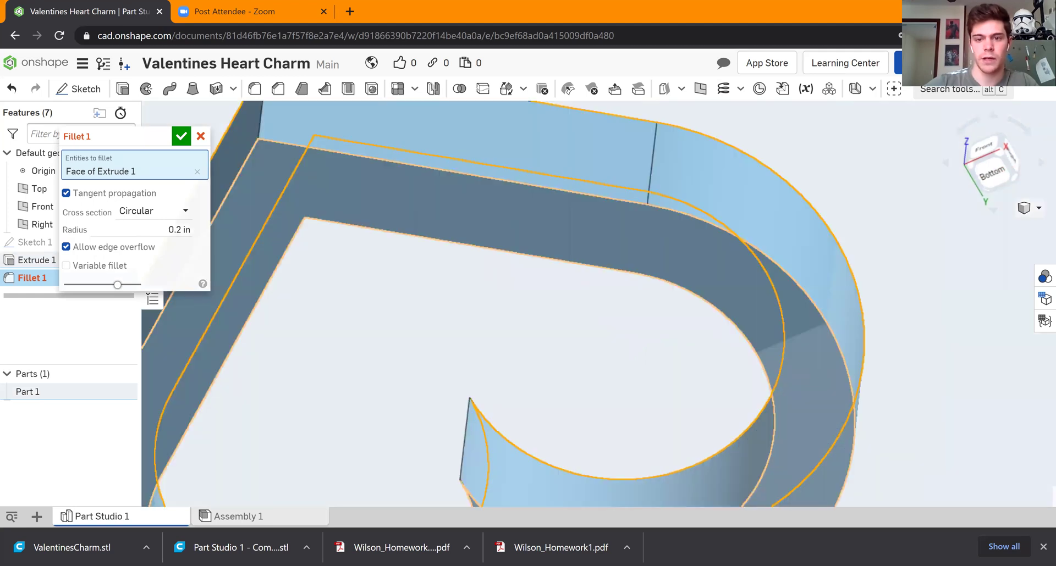
left_click(804, 370)
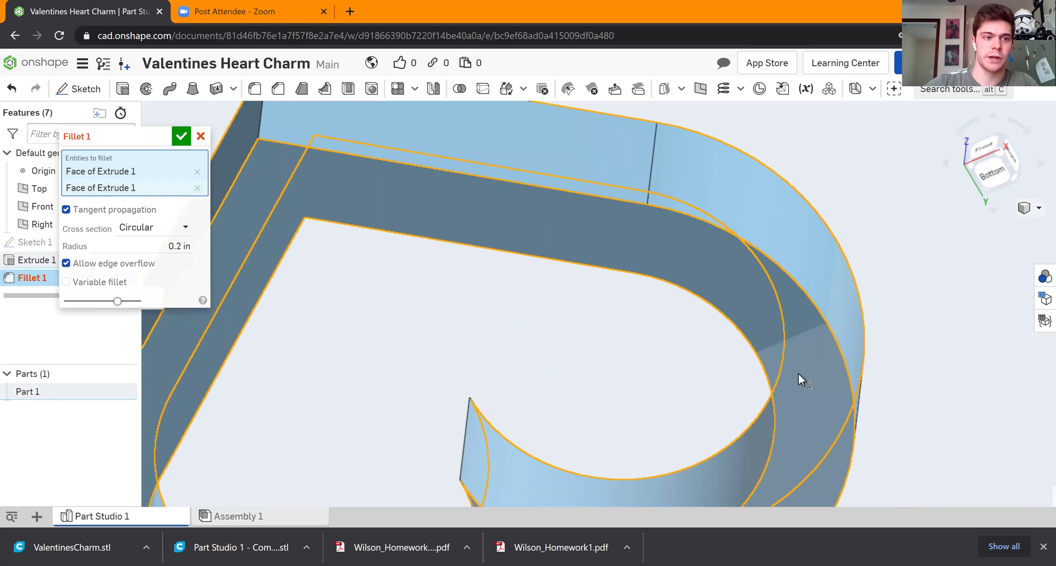
scroll(797, 374, "up", 2)
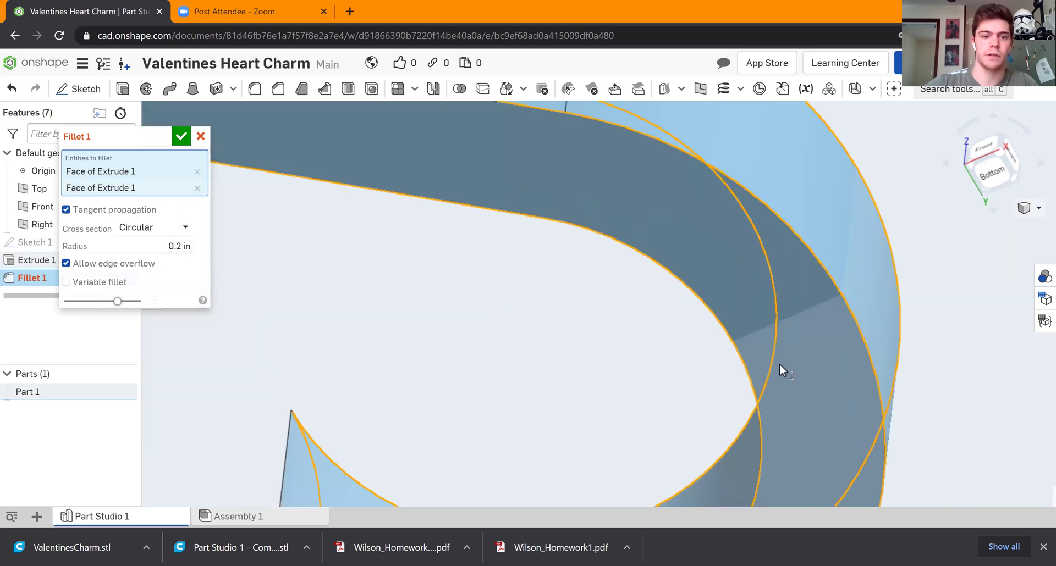
scroll(784, 304, "down", 10)
mouse_move(759, 299)
right_mouse_down()
mouse_move(767, 330)
mouse_move(751, 282)
right_mouse_up()
right_click_drag(726, 281, 681, 293)
right_click_drag(789, 313, 814, 347)
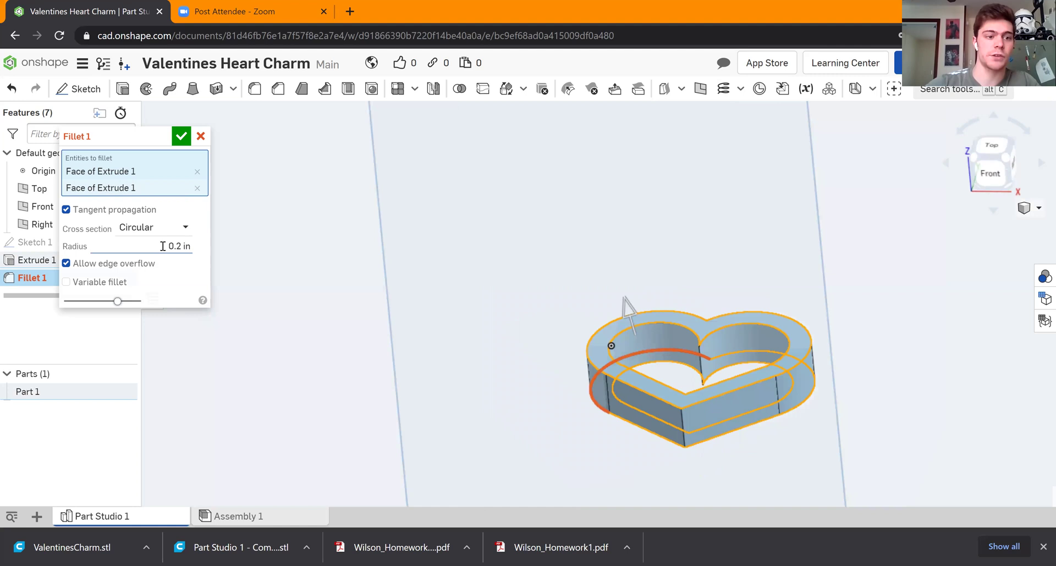
Set the fillet radius to 0.02 in and accept the fillet.
left_click(195, 244)
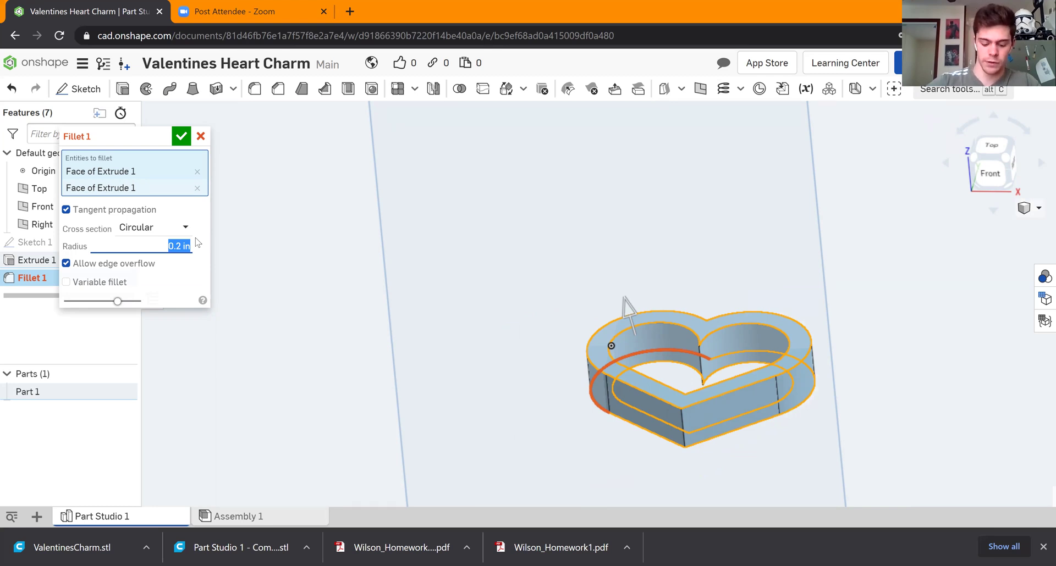
type("0")
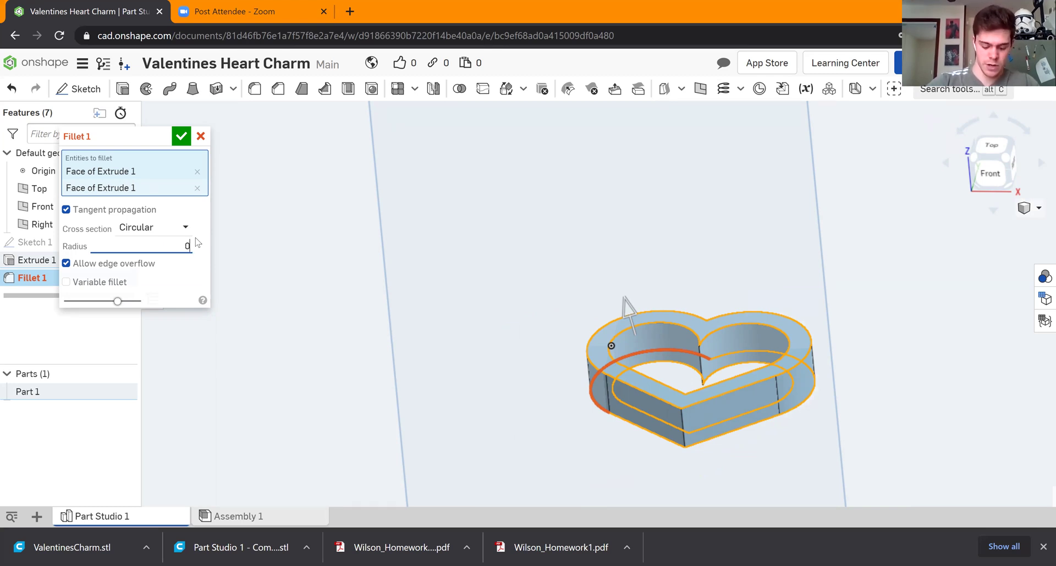
type(".0")
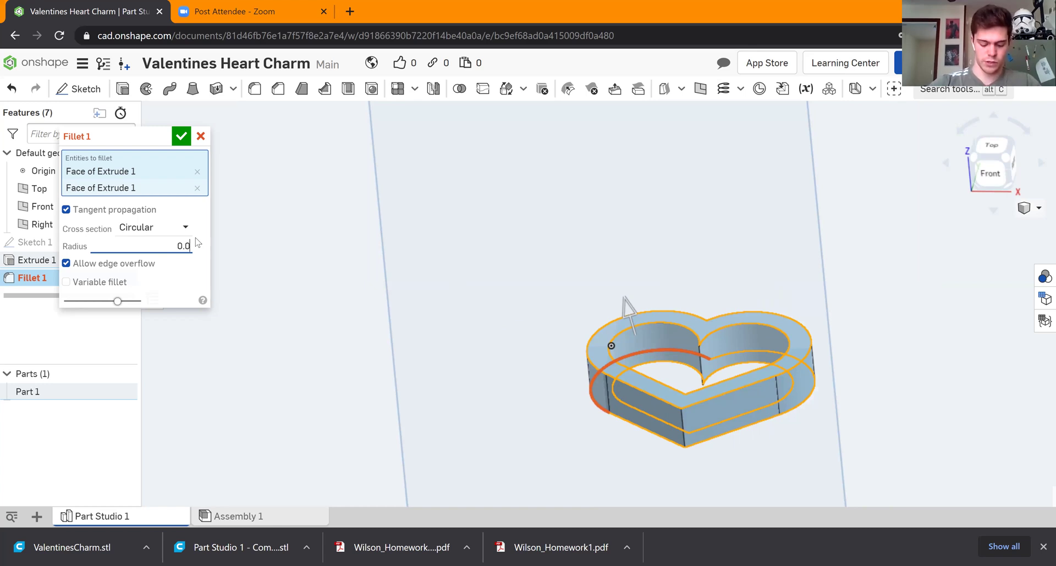
type("2")
key("Return")
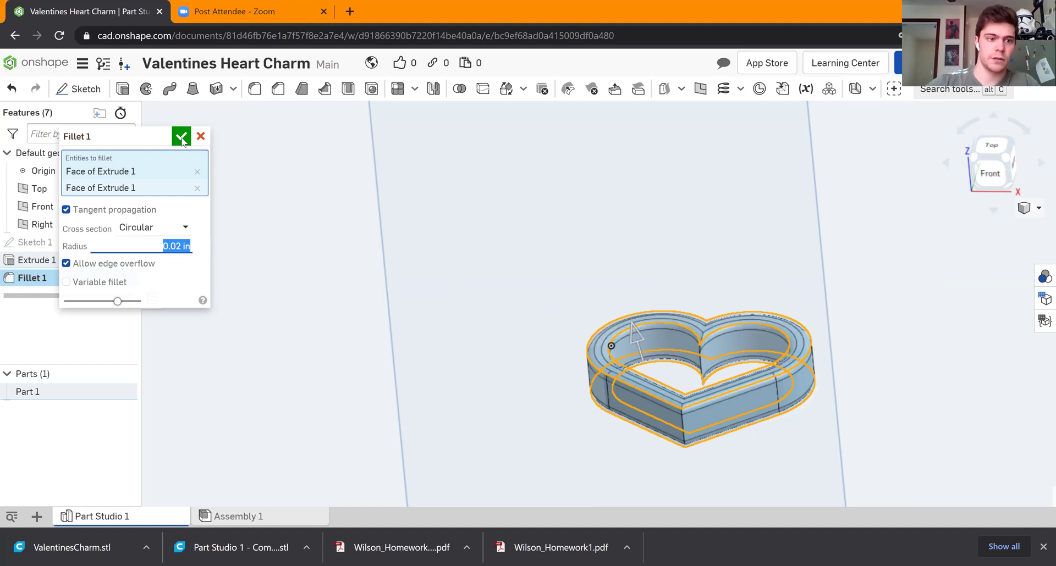
left_click(182, 137)
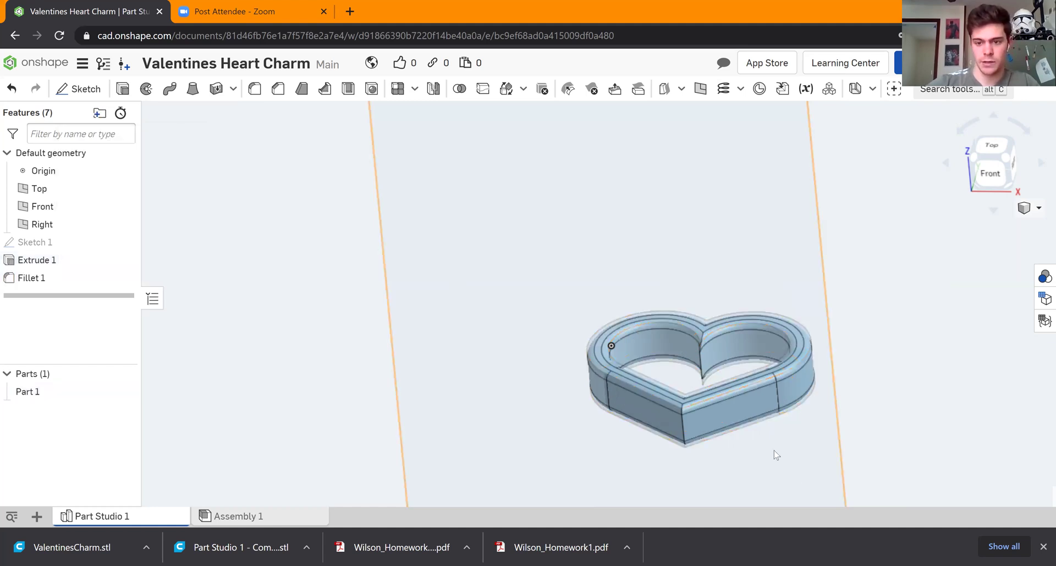
Examine the rounded edges of the heart ring and its placement relative to the default planes.
right_click_drag(733, 467, 686, 478)
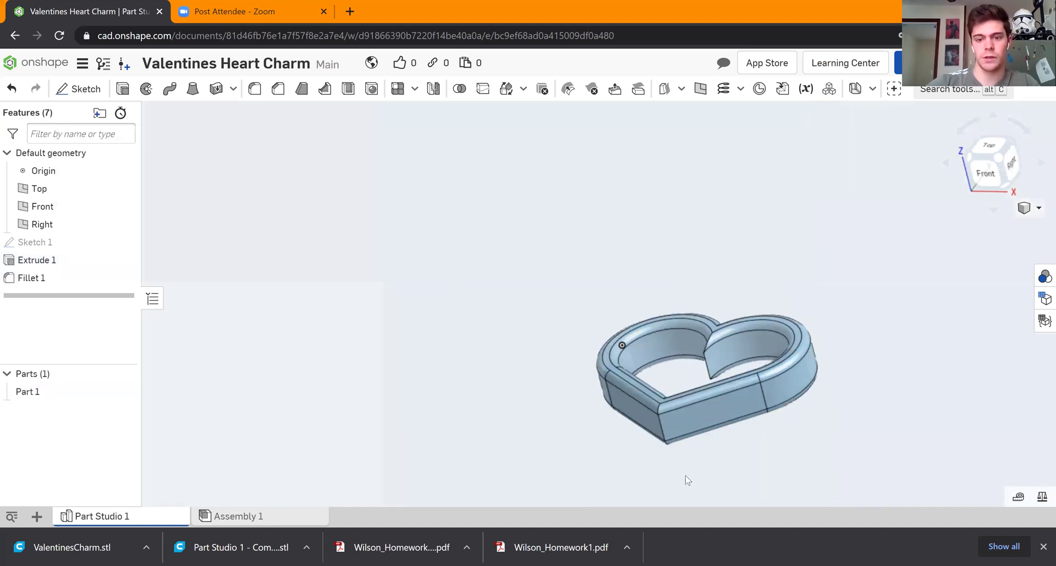
right_click_drag(762, 471, 745, 434)
scroll(744, 434, "up", 2)
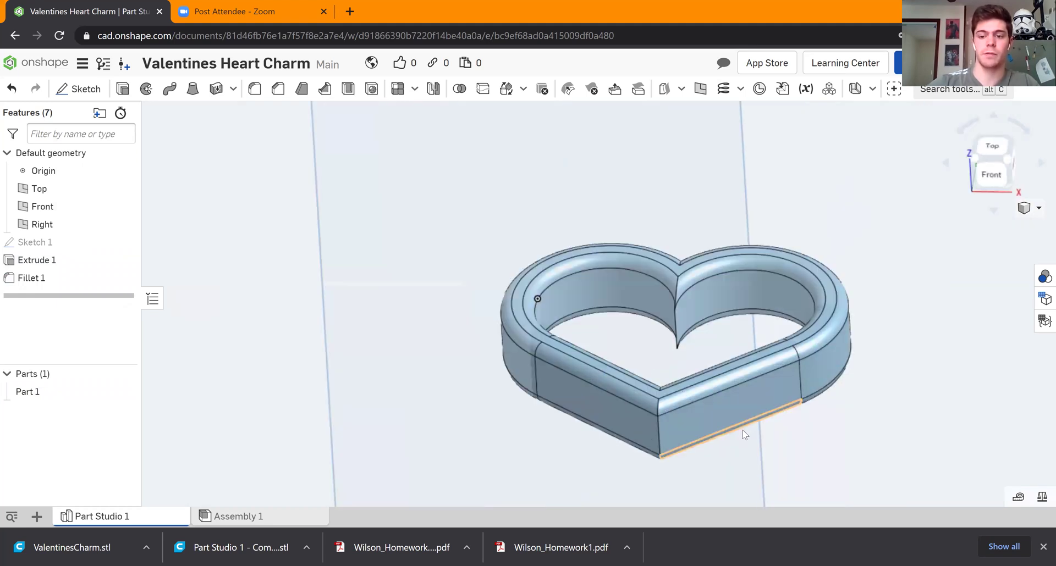
scroll(744, 434, "down", 2)
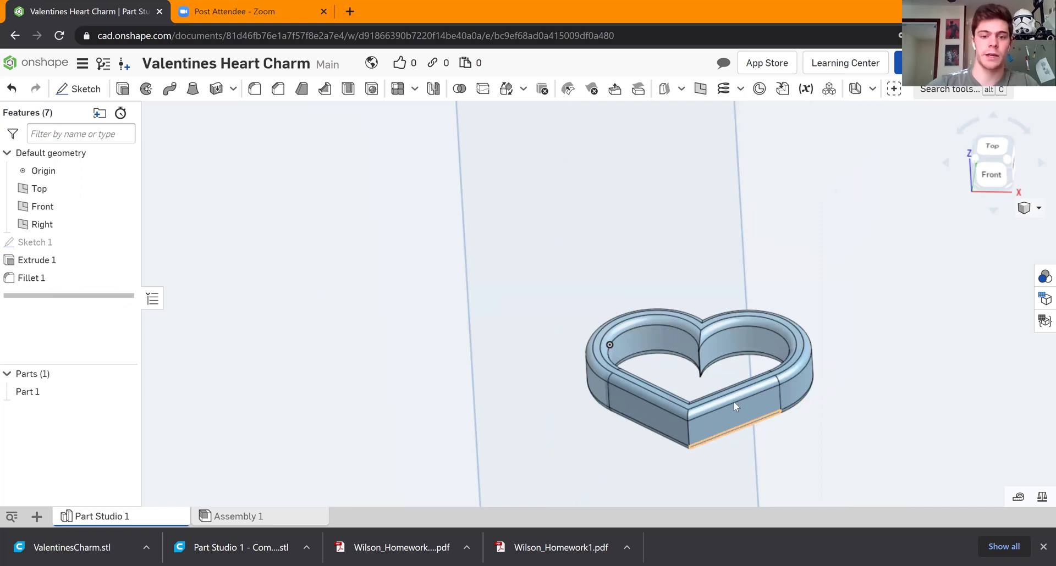
scroll(734, 403, "down", 3)
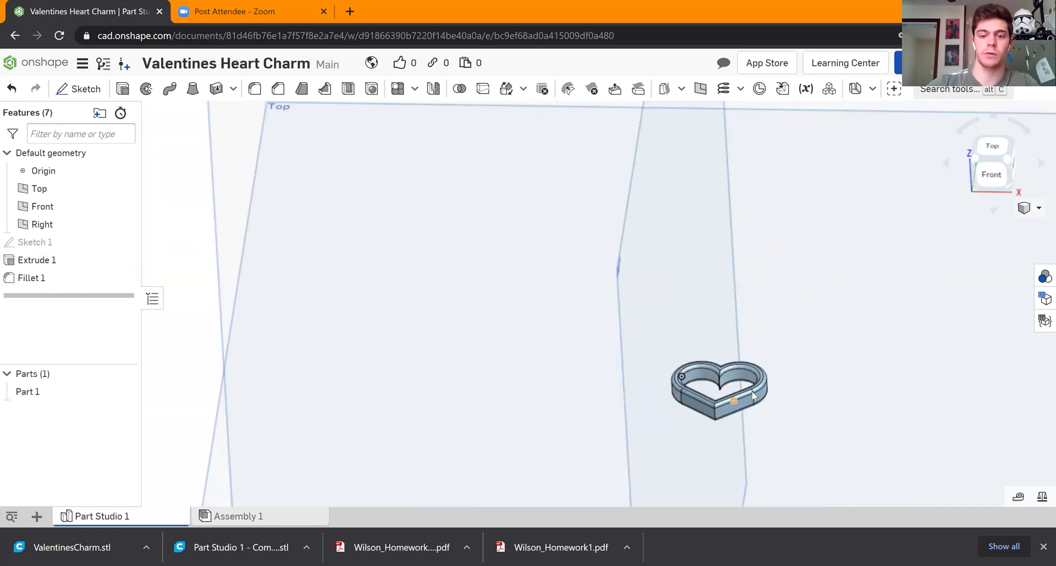
scroll(784, 413, "down", 3)
scroll(784, 415, "down", 2)
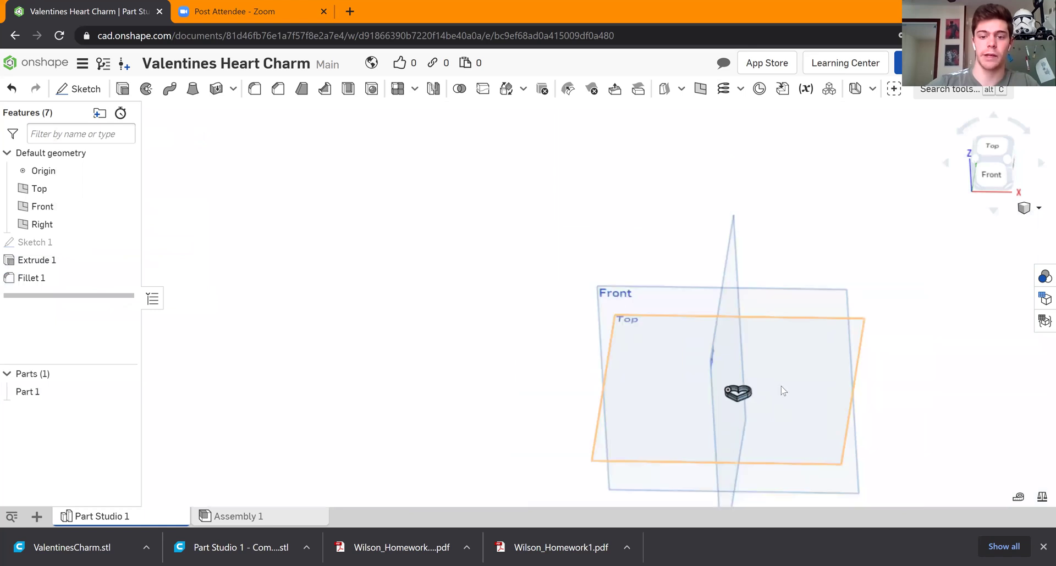
right_click_drag(791, 391, 778, 407)
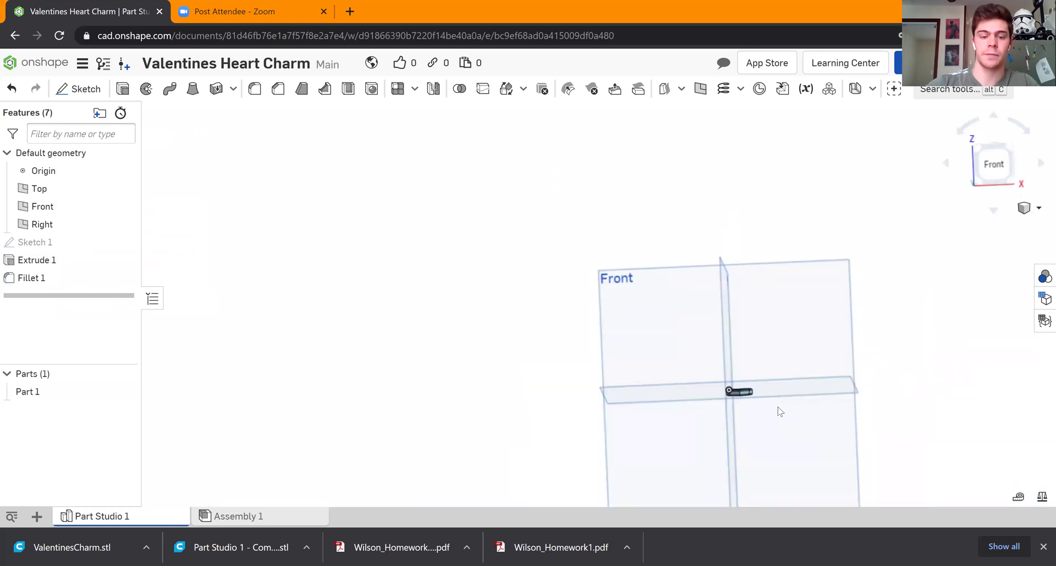
Start a new sketch on the Front plane for the next feature of the charm.
left_click(82, 92)
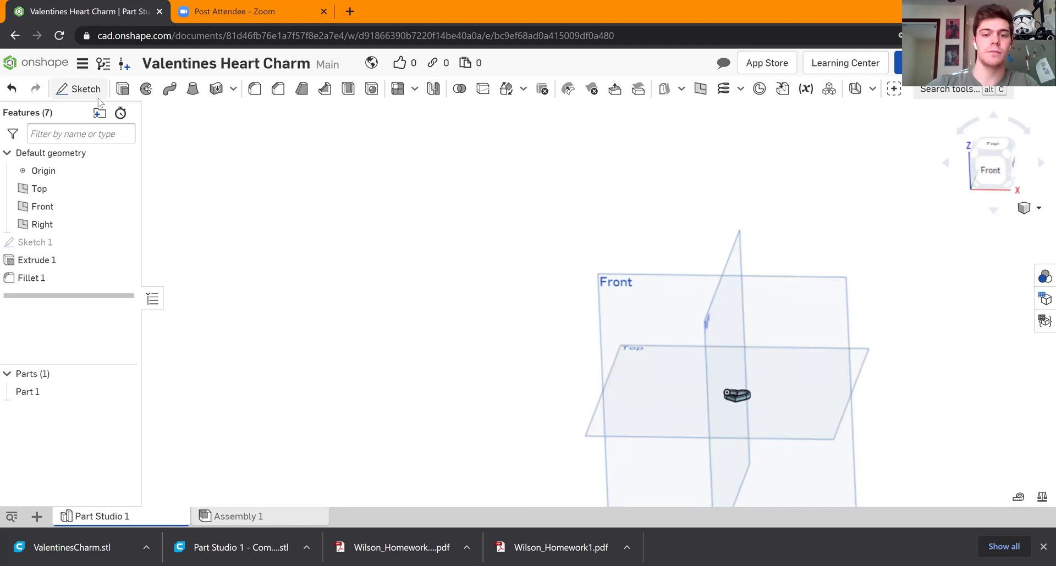
left_click(651, 300)
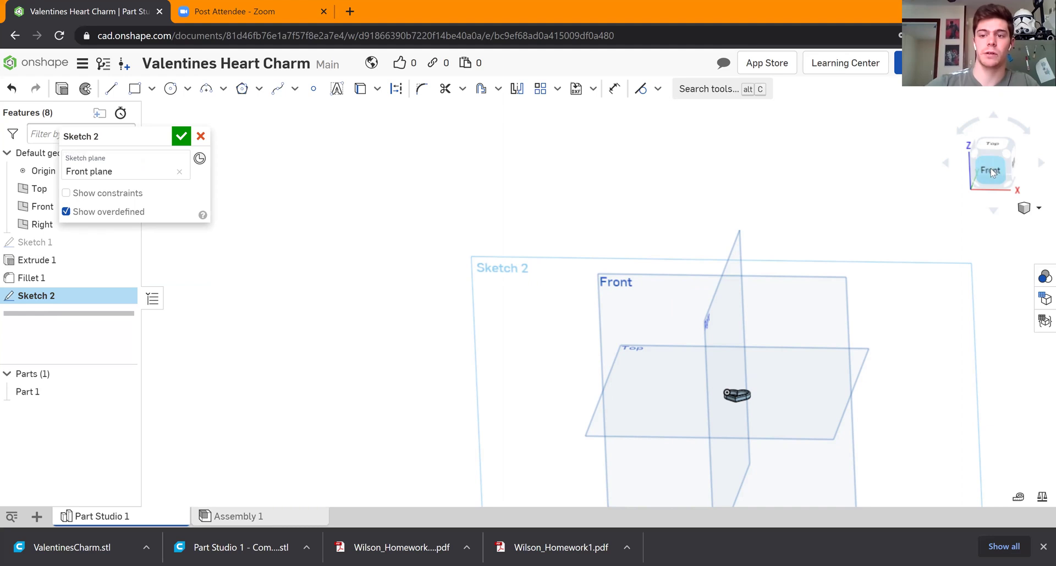
key("n")
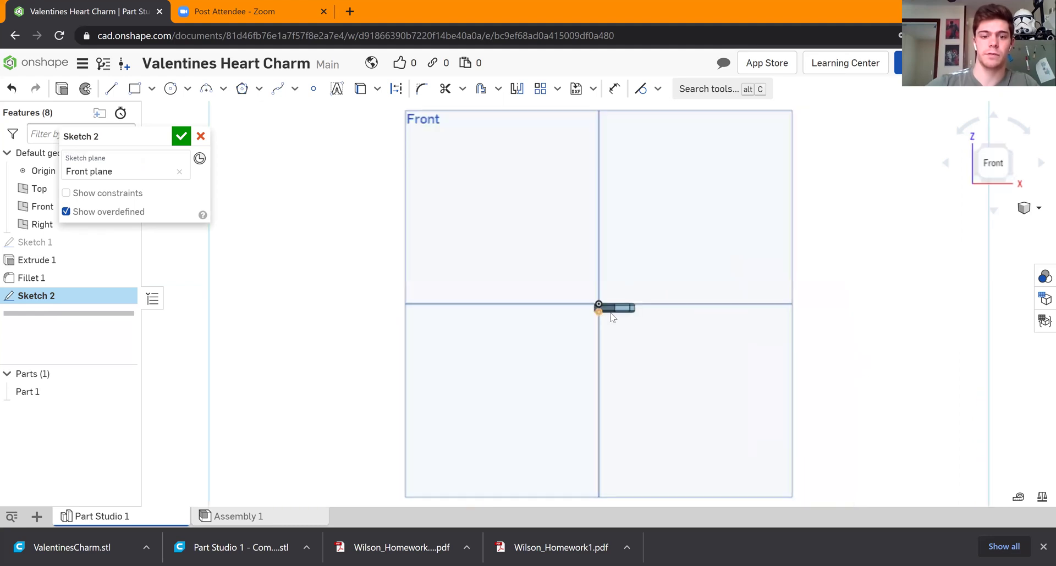
Sketch a horizontal construction line about 0.446 in long from the origin outward, away from the heart ring.
scroll(590, 304, "up", 8)
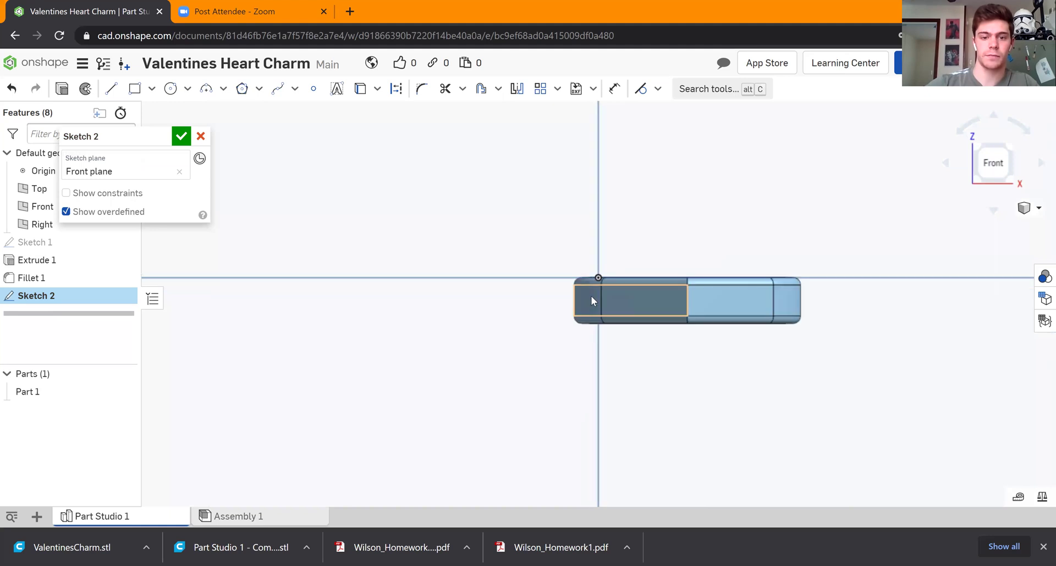
scroll(599, 300, "down", 3)
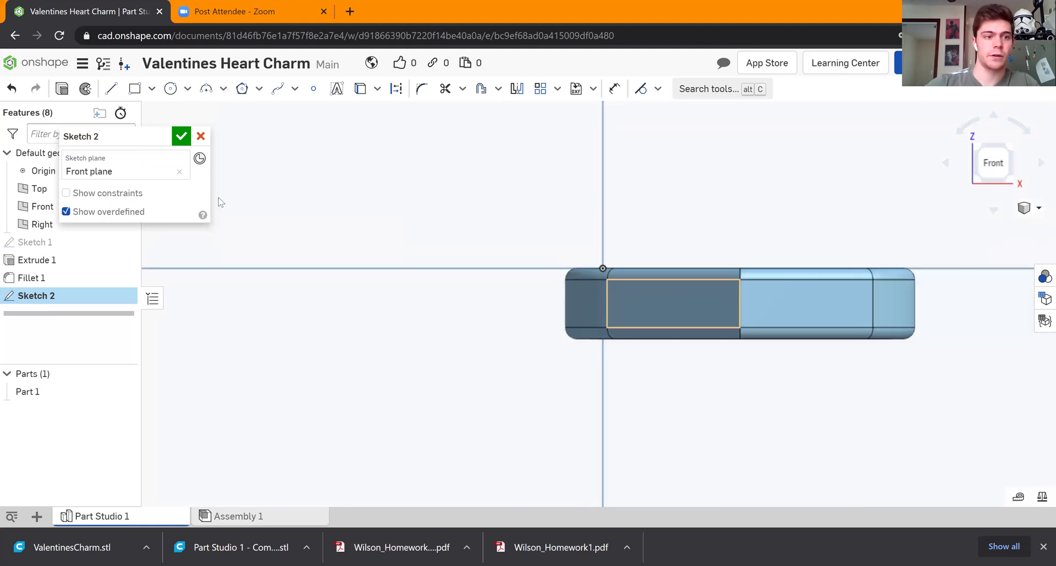
left_click(111, 88)
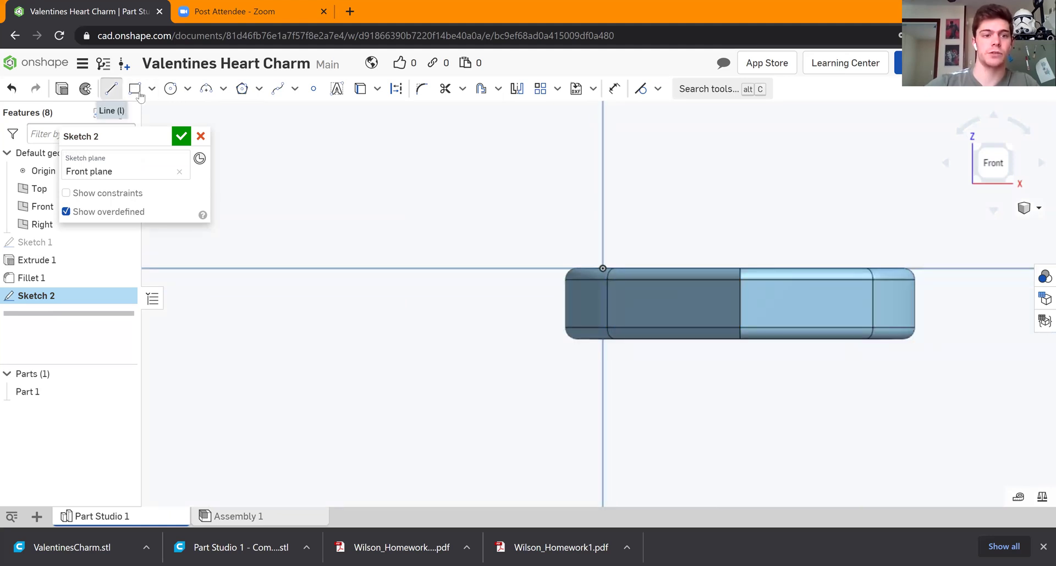
left_click(394, 89)
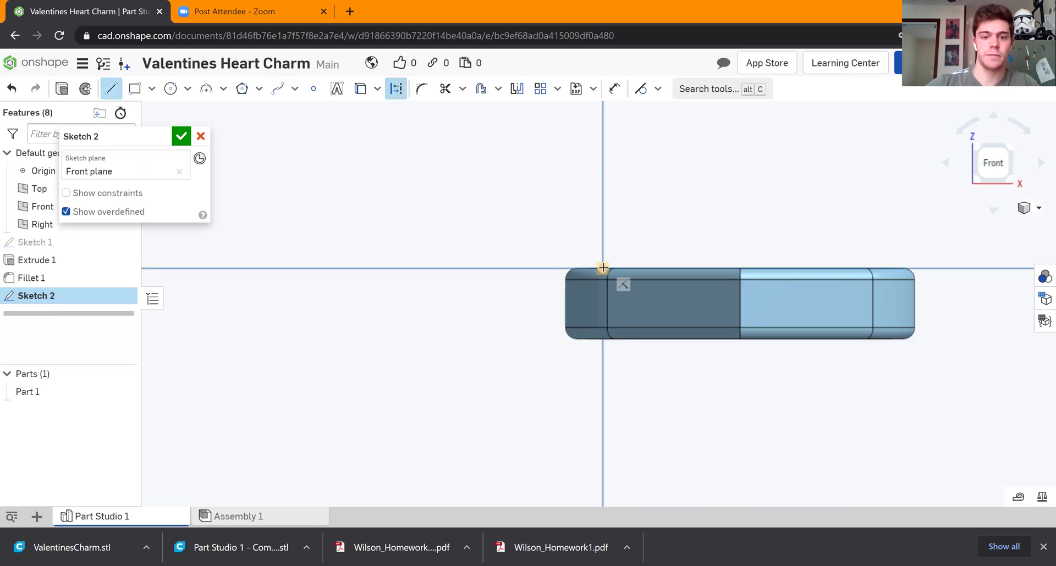
left_click(603, 268)
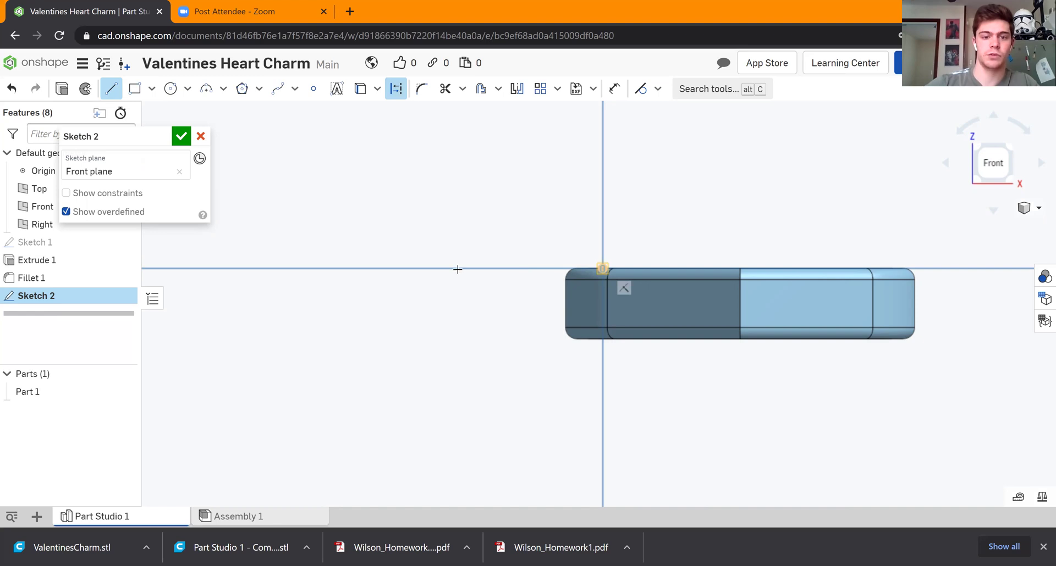
left_click(352, 268)
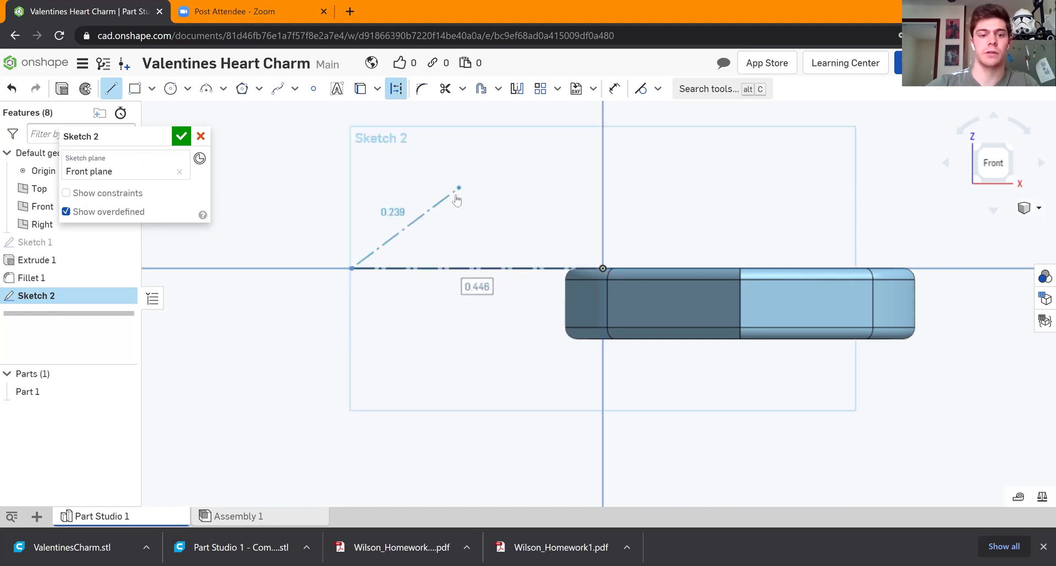
right_click(457, 194)
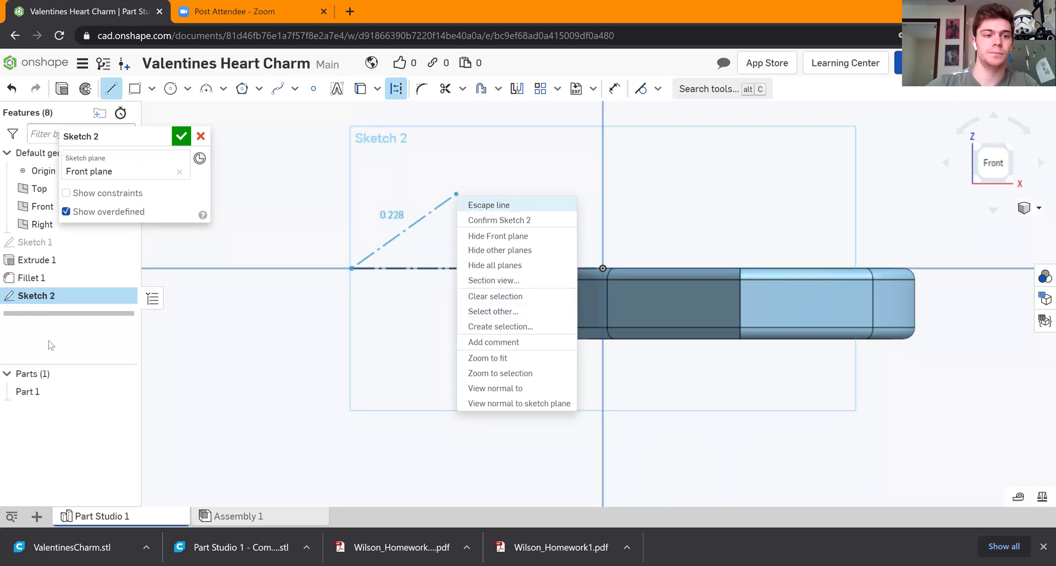
left_click(489, 205)
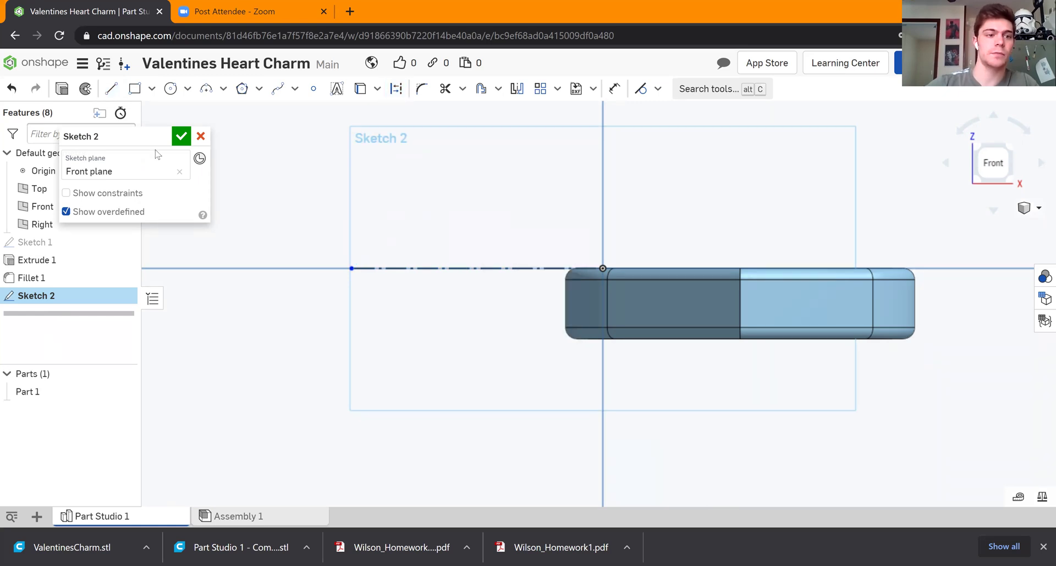
Sketch a circle below the construction line, outside the heart ring, and set its diameter to 0.125 in.
left_click(175, 89)
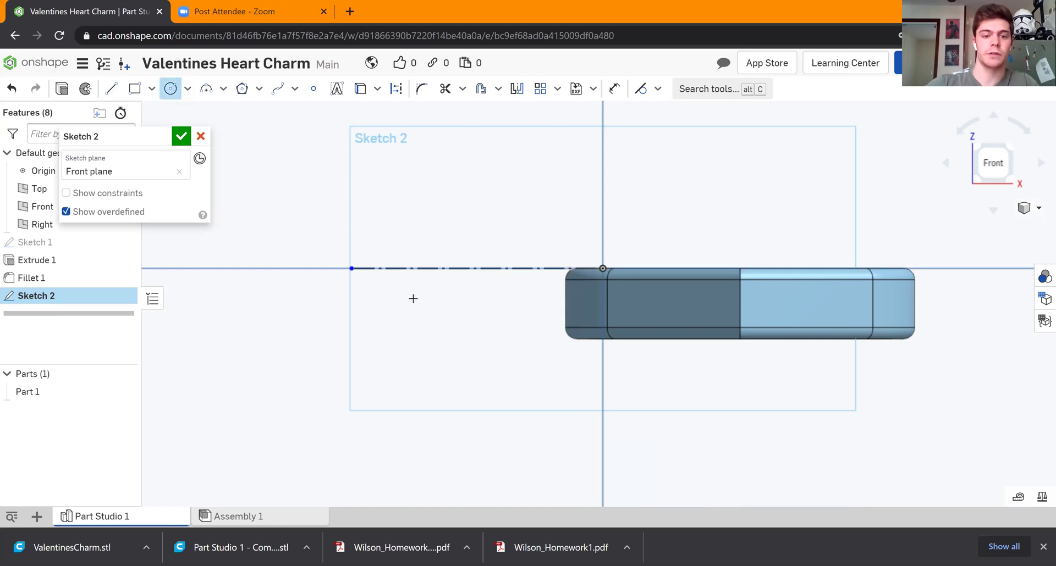
left_click(475, 333)
left_click(441, 295)
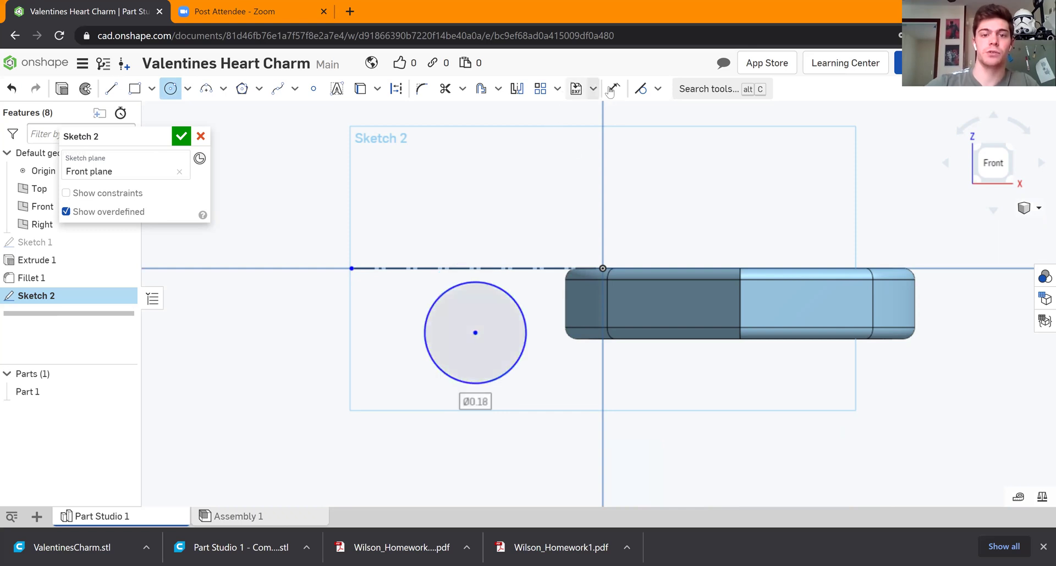
key("u")
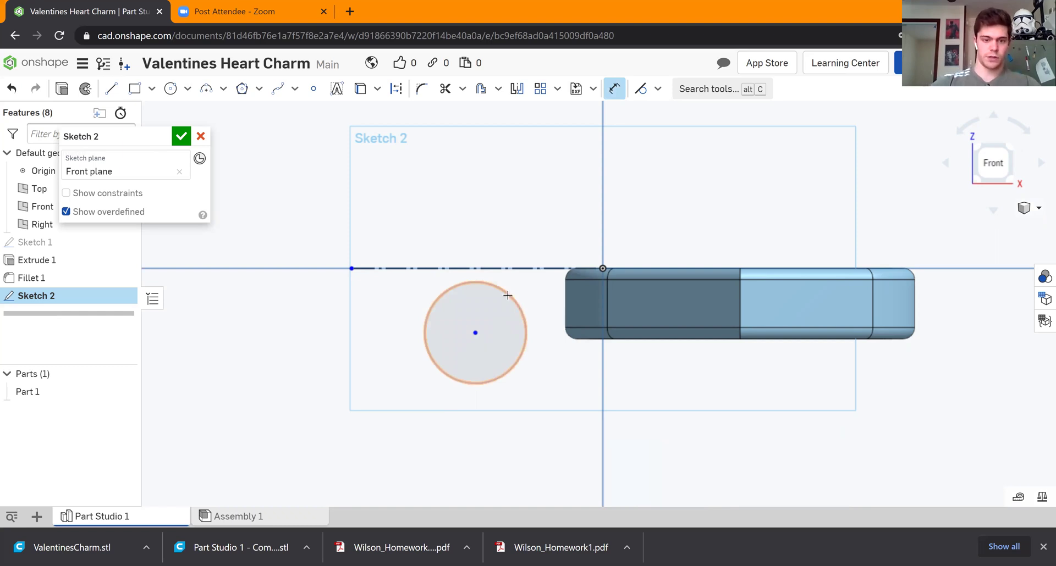
left_click(490, 206)
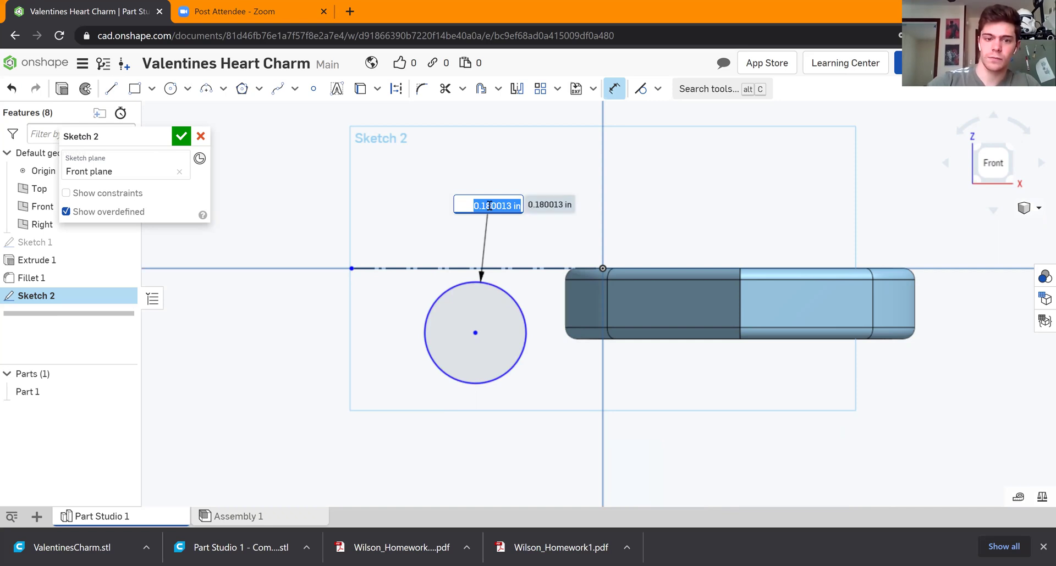
type("0.18")
key("Return")
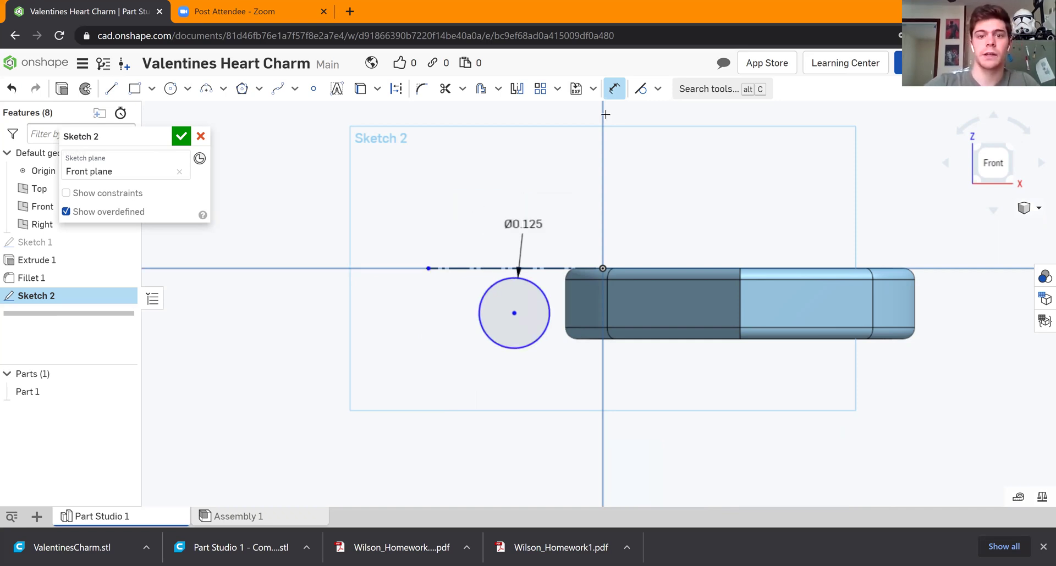
Make the circle tangent to the horizontal construction line.
left_click(642, 91)
left_click(549, 299)
scroll(548, 271, "up", 3)
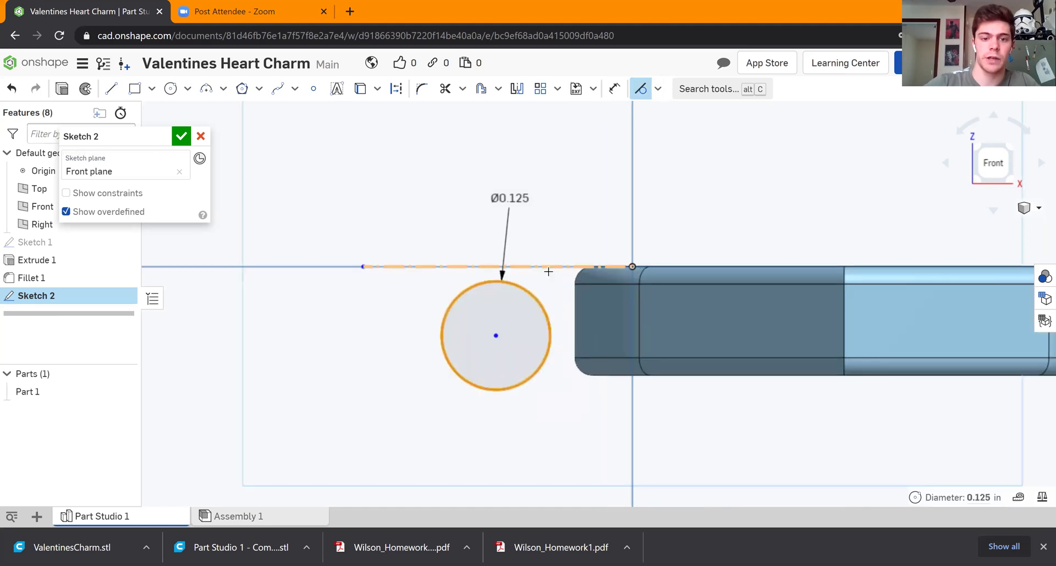
scroll(548, 267, "up", 3)
left_click(549, 265)
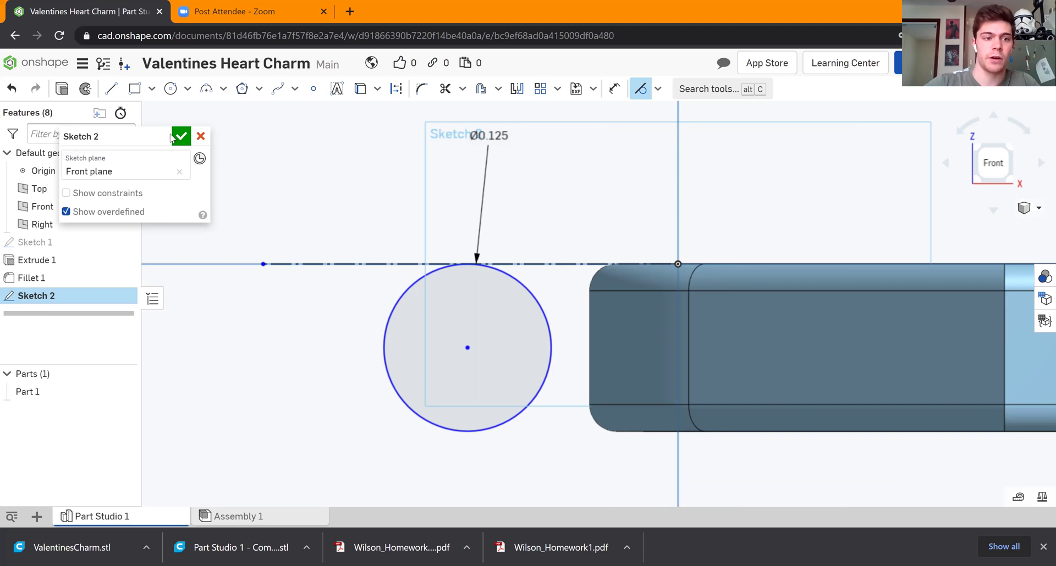
right_click(414, 215)
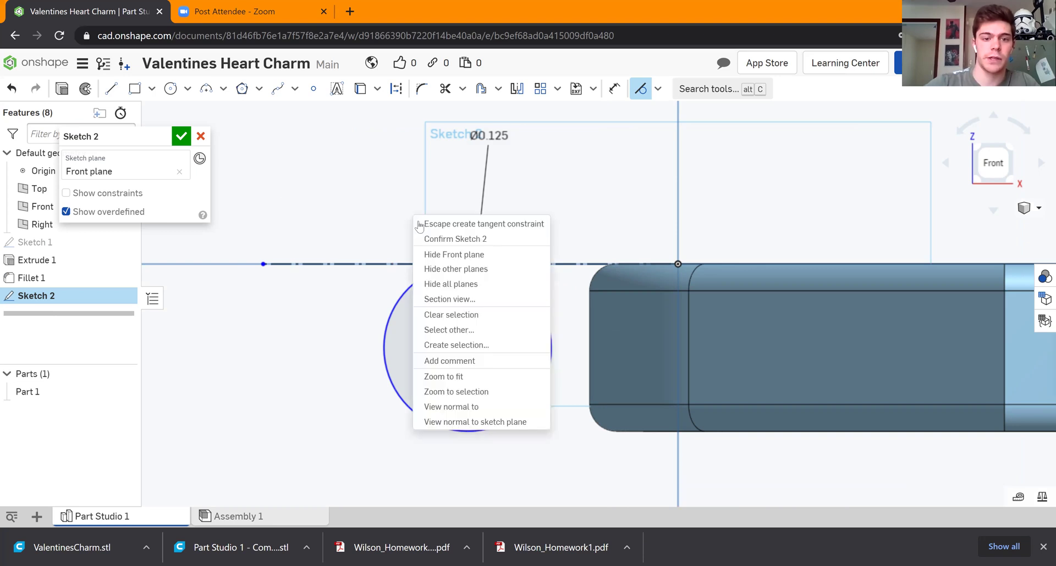
key("Escape")
key("Escape")
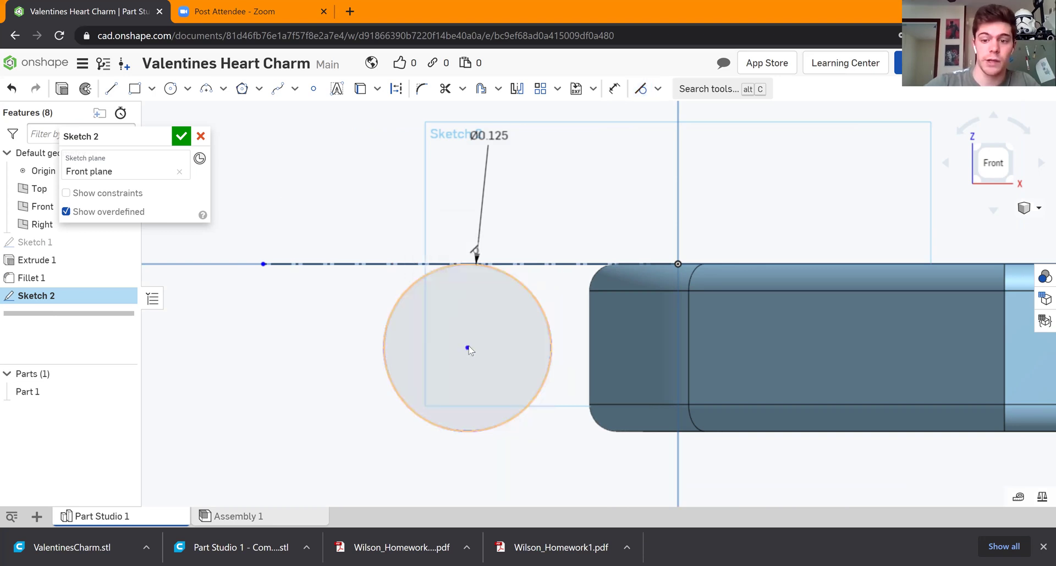
Slide the circle along the construction line until it slightly overlaps the heart ring's outer side.
left_click(467, 349)
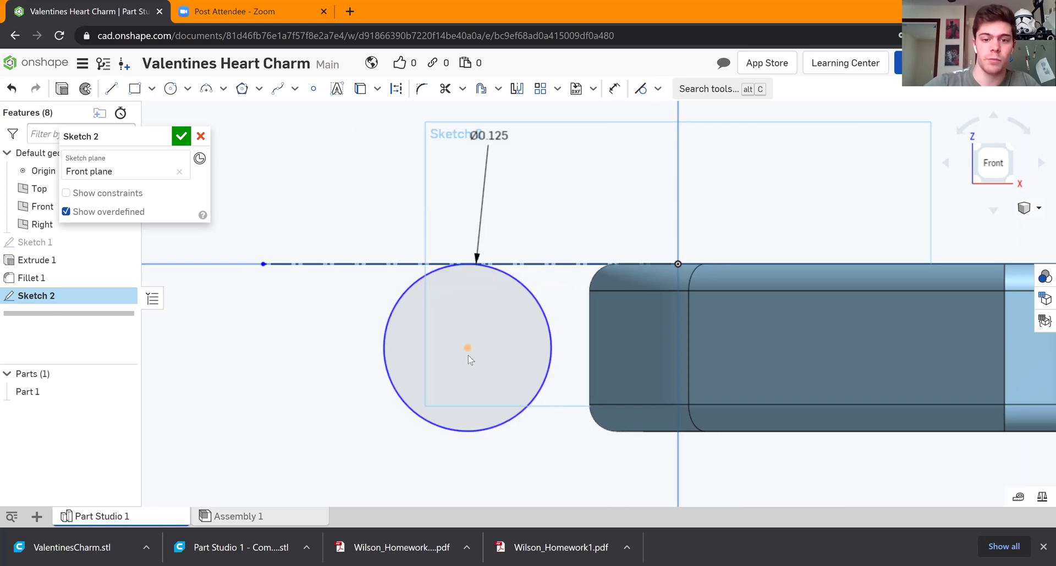
mouse_move(649, 362)
left_mouse_down()
mouse_move(542, 374)
mouse_move(328, 353)
mouse_move(764, 397)
mouse_move(389, 380)
mouse_move(518, 380)
mouse_move(508, 382)
left_mouse_up()
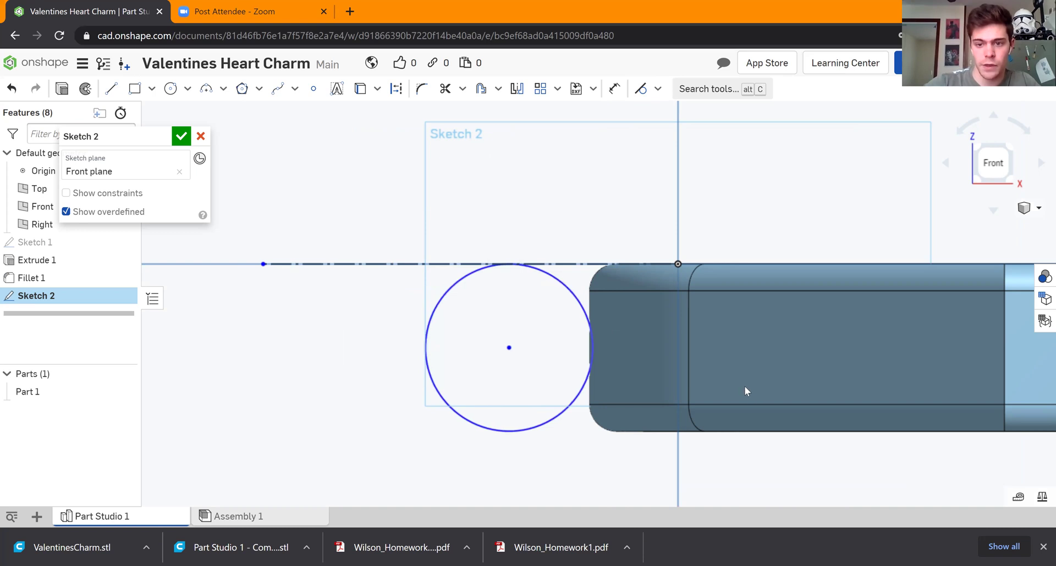
scroll(744, 386, "up", 5)
scroll(751, 389, "down", 5)
scroll(737, 286, "up", 2)
Examine the circle's placement against the heart ring from the top, at an angle and from the front.
right_click_drag(756, 263, 755, 334)
key("shift+5")
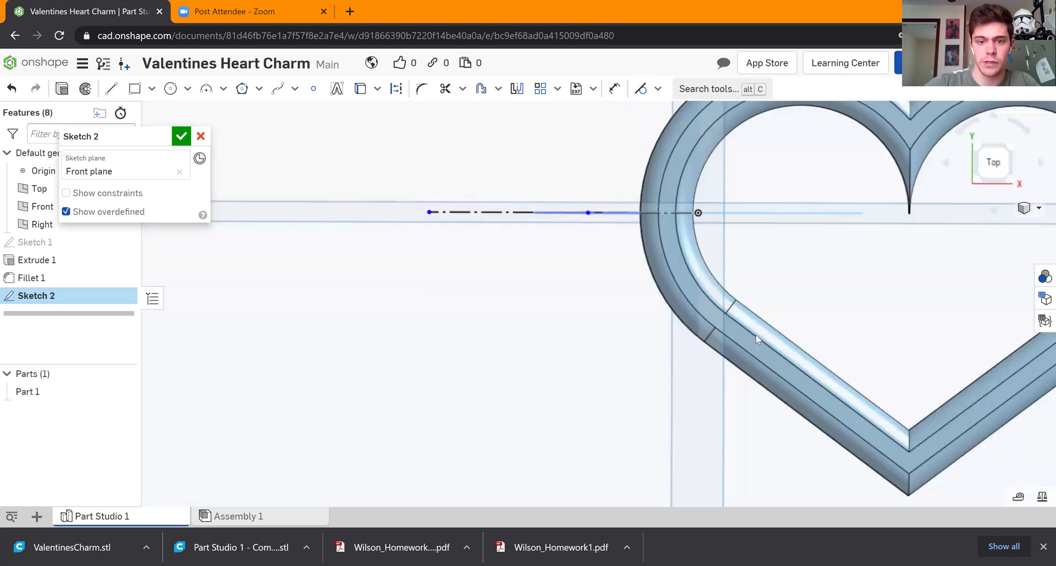
scroll(699, 260, "down", 3)
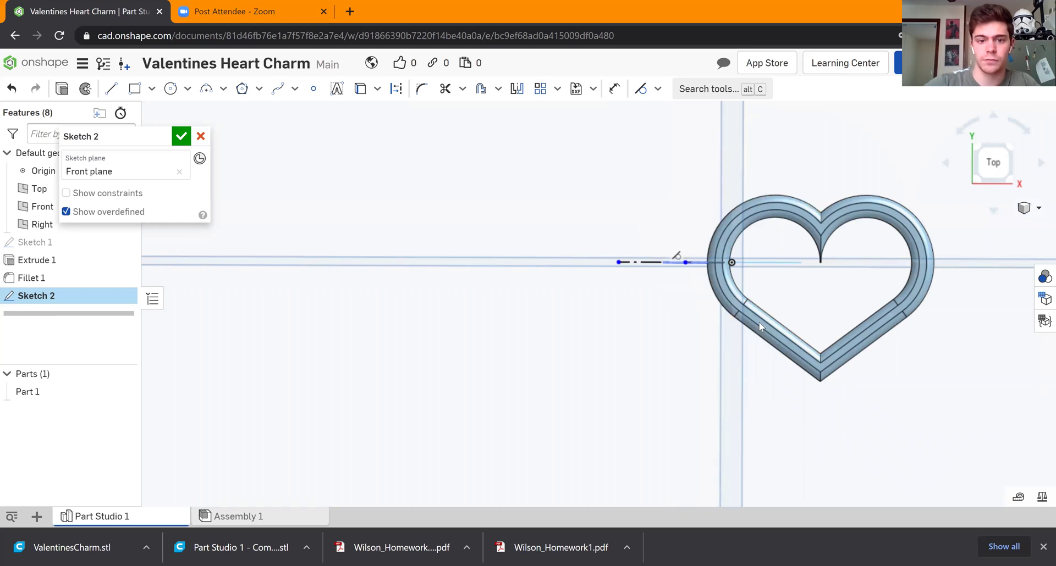
key("shift+7")
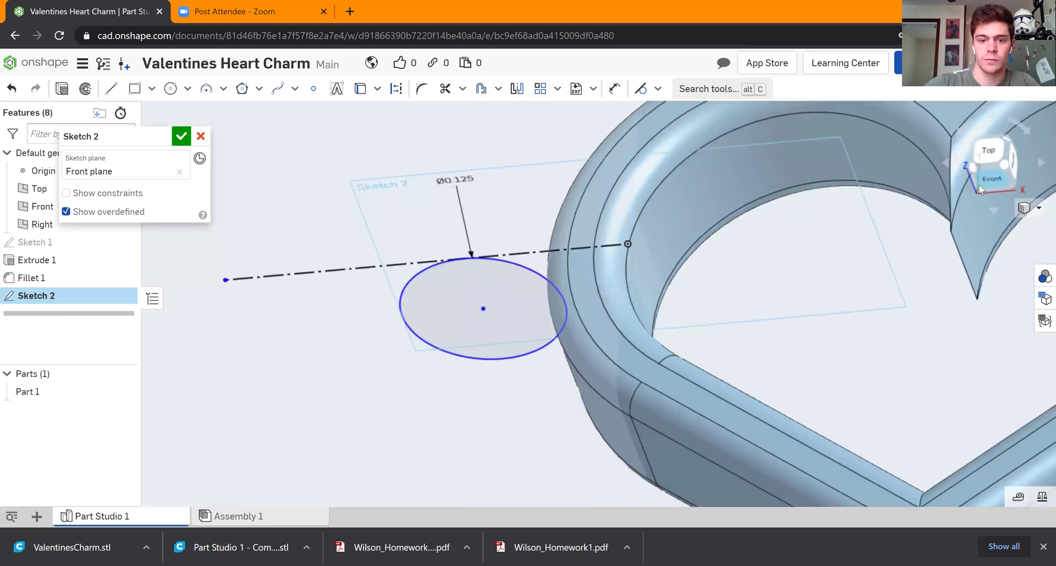
key("shift+1")
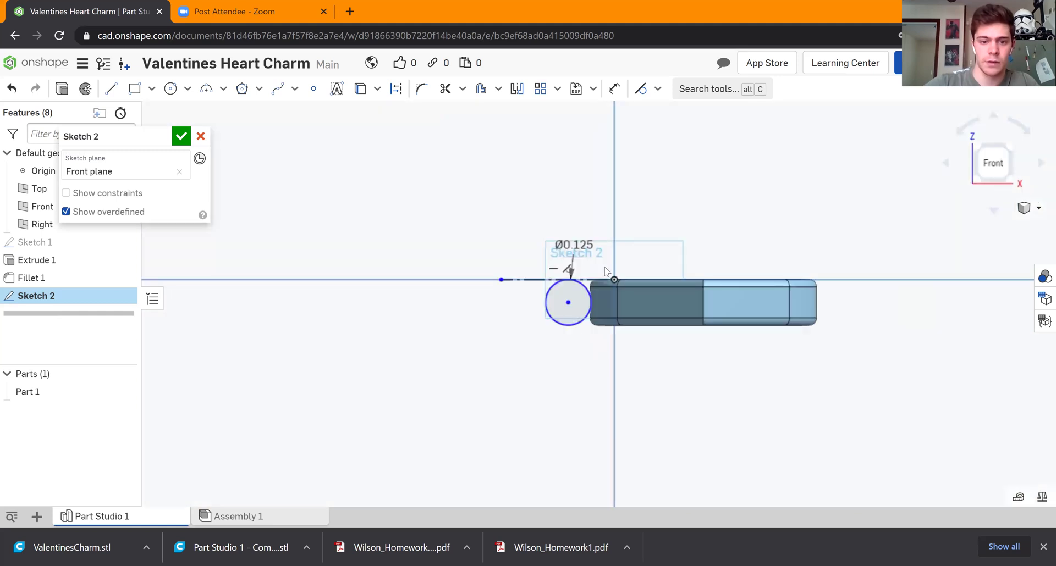
scroll(527, 368, "up", 5)
scroll(495, 448, "down", 2)
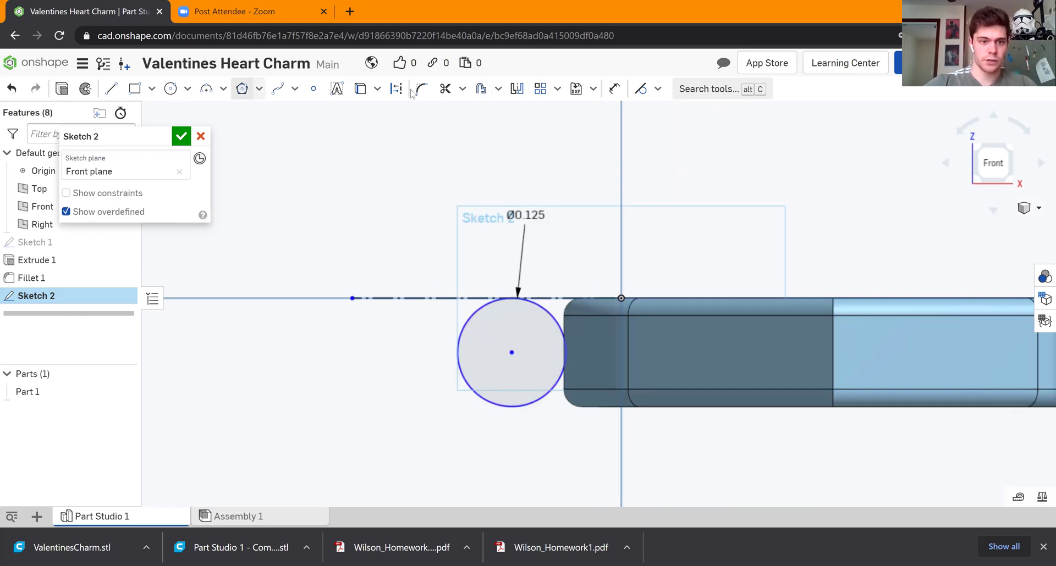
Offset the circle outward by 0.05 in and accept the sketch.
left_click(481, 90)
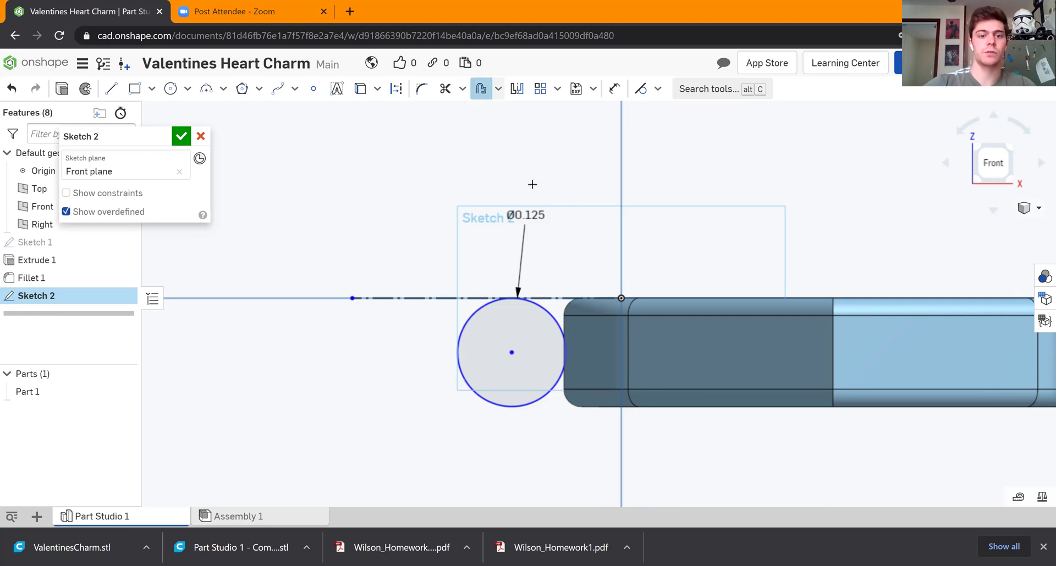
left_click(549, 313)
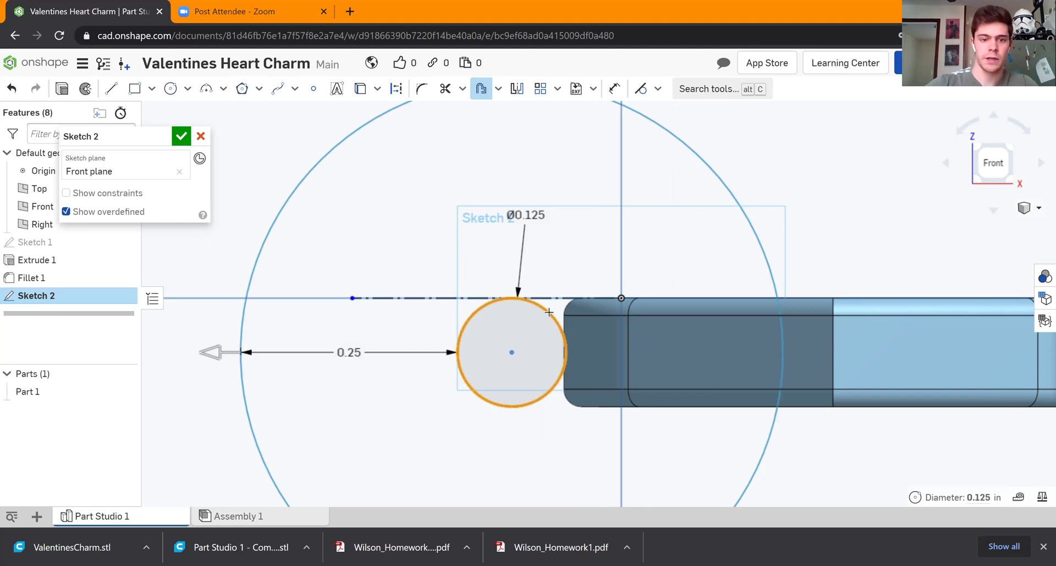
left_click(549, 313)
type("0.05")
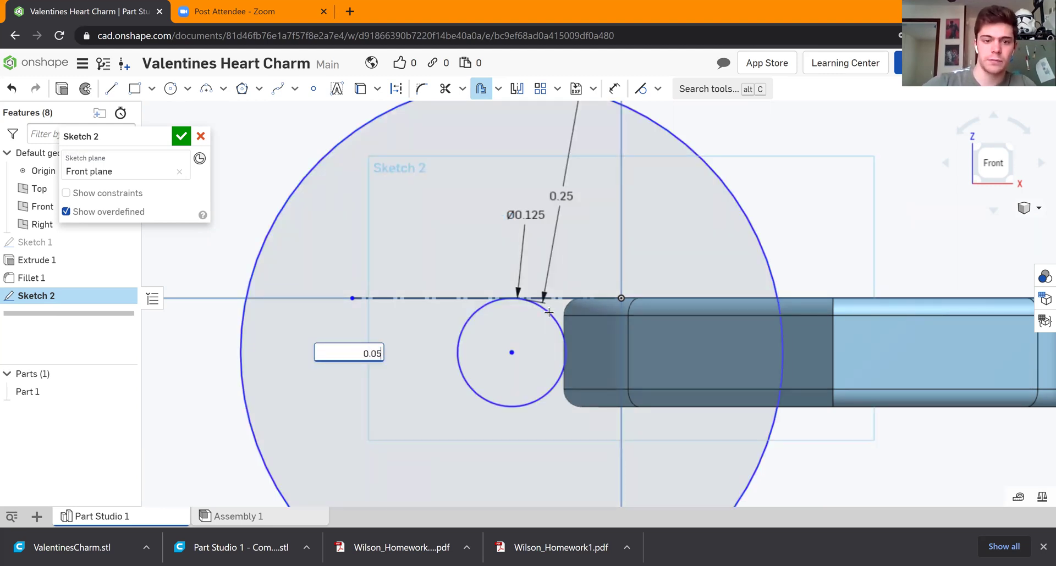
key("Return")
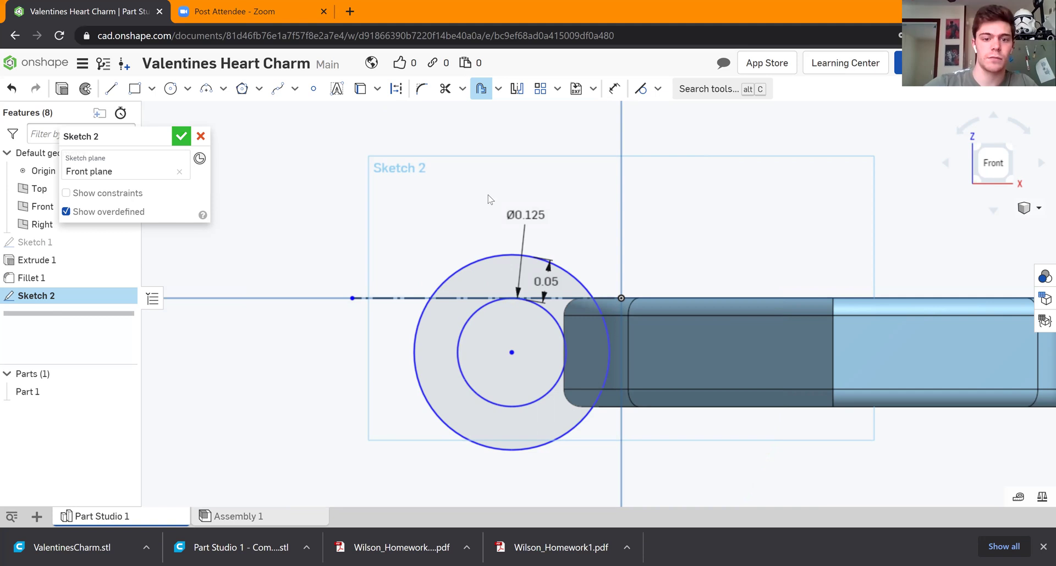
left_click(181, 136)
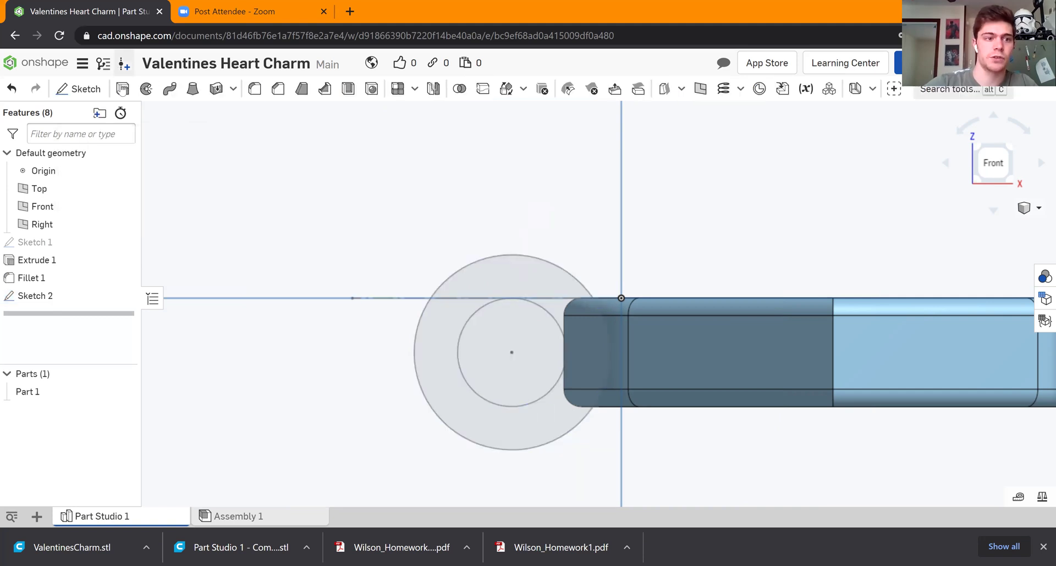
Extrude the ring between the two concentric circles 0.125 in, adding it to the heart part.
left_click(122, 89)
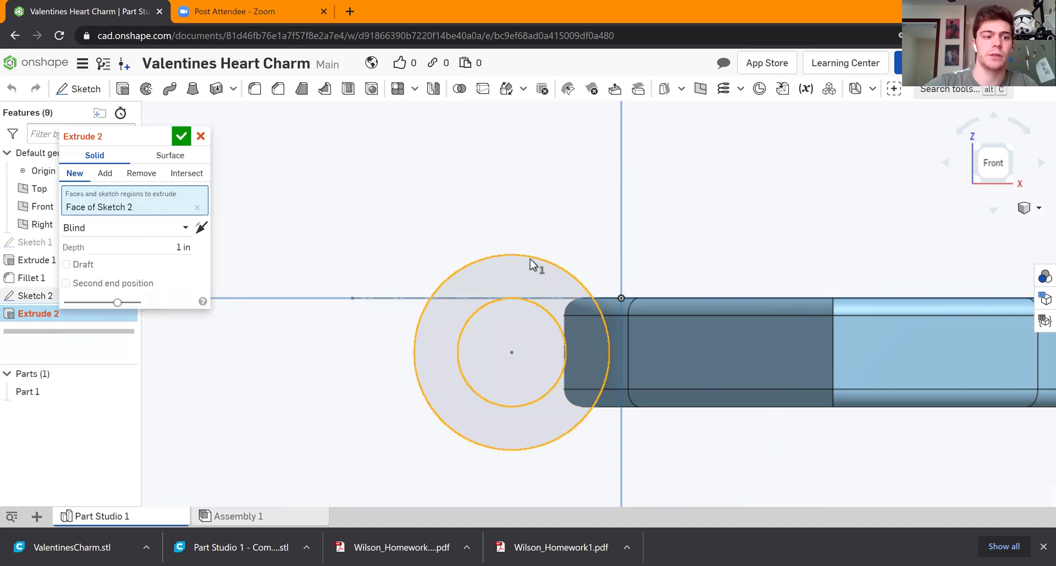
scroll(539, 257, "down", 3)
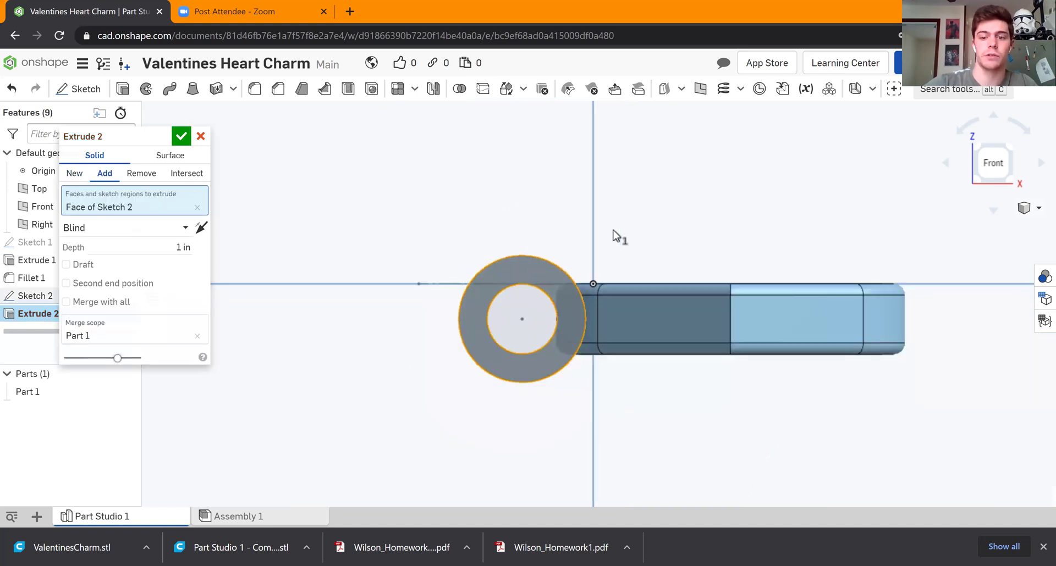
right_click_drag(673, 222, 671, 241)
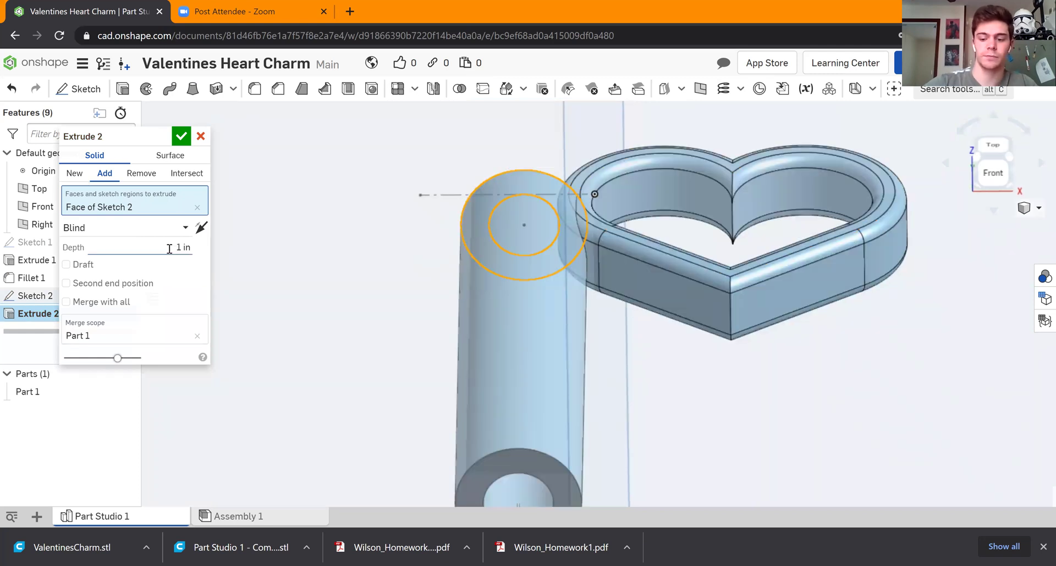
key("Tab")
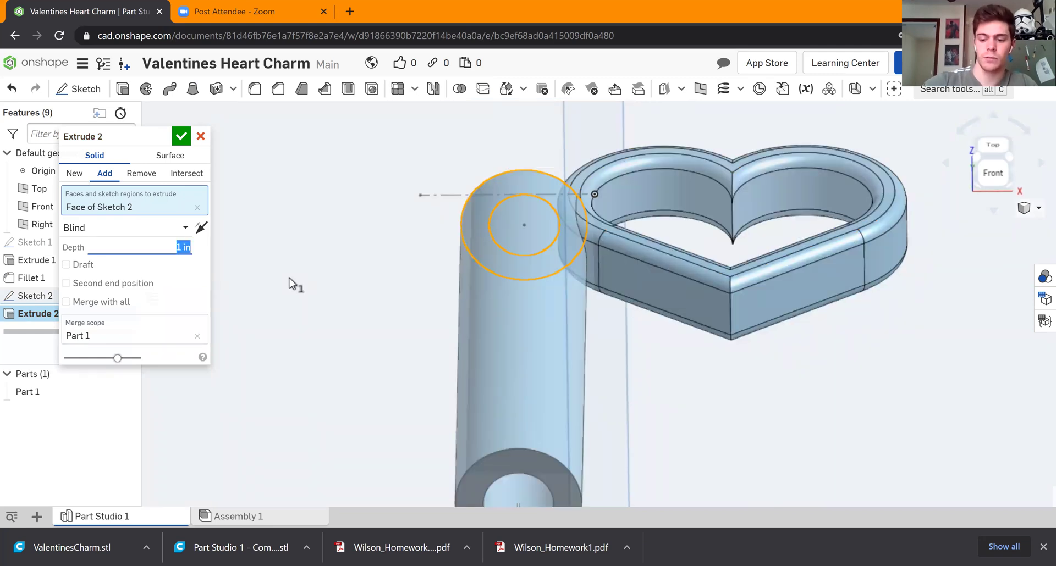
type("0.125")
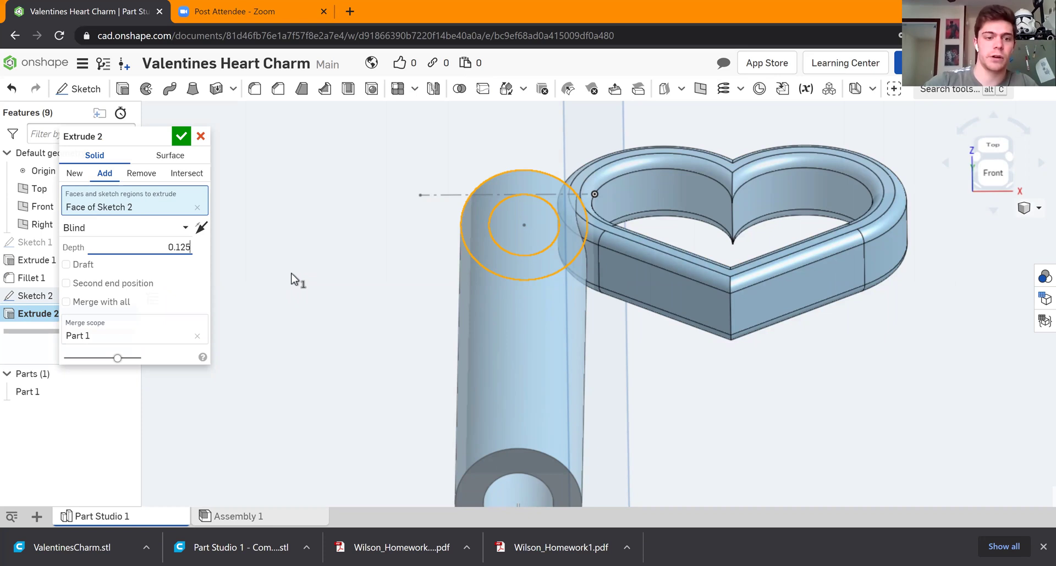
key("Return")
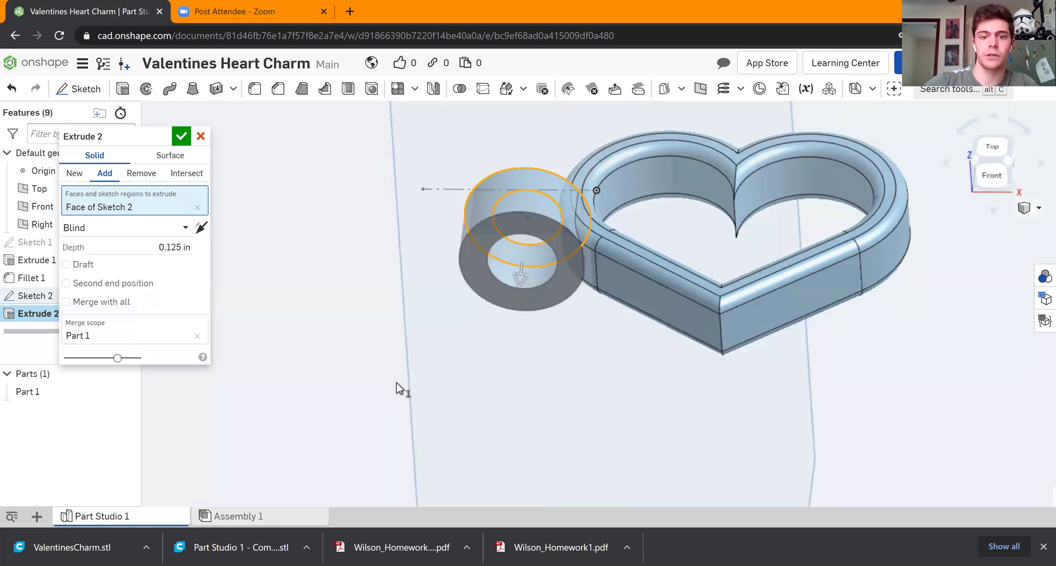
right_click_drag(396, 384, 421, 357)
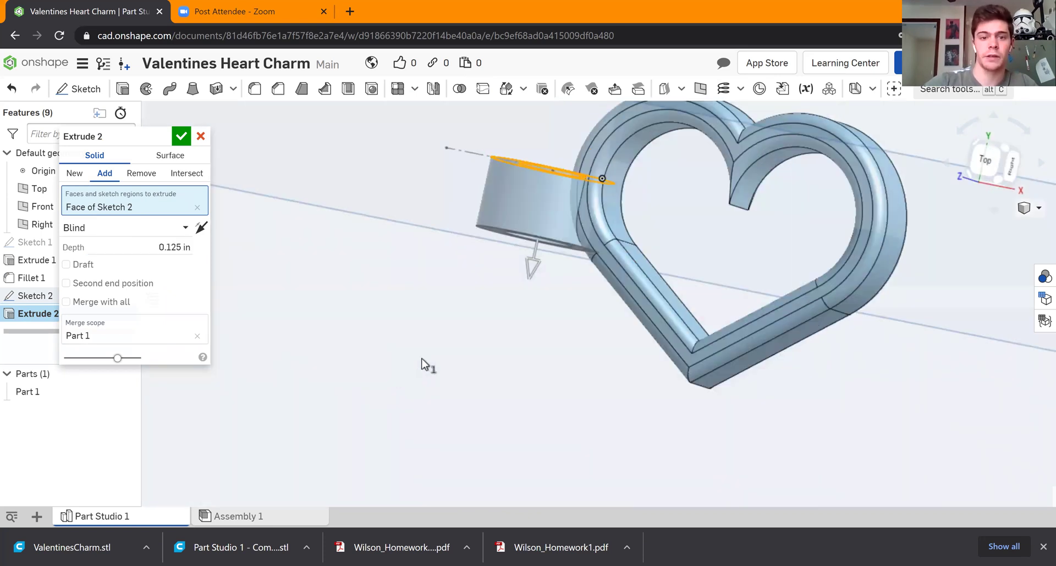
right_click_drag(390, 315, 431, 313)
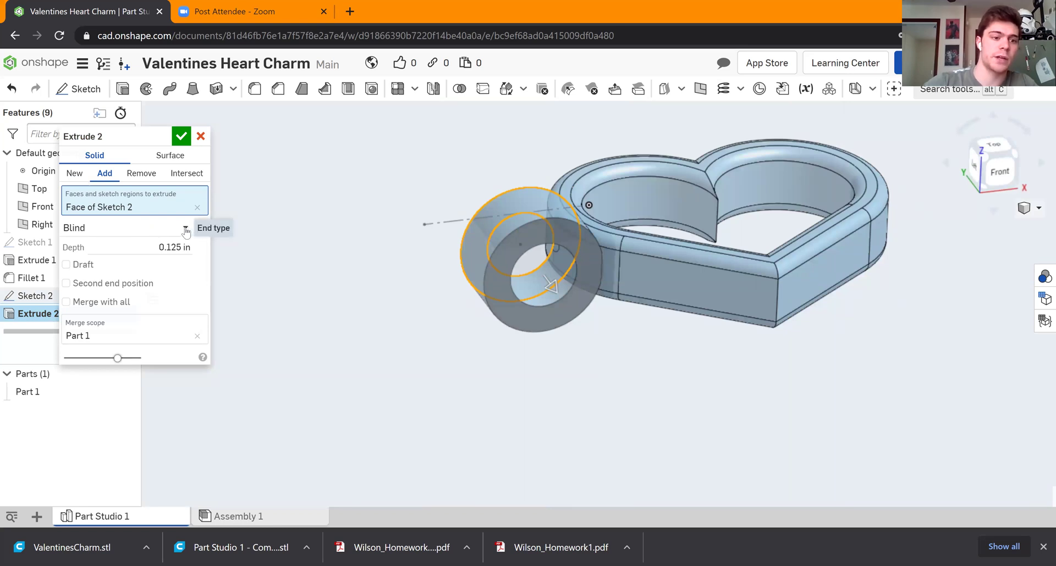
Make the loop's extrusion symmetric with a depth of 0.05 in and accept the feature.
left_click(187, 230)
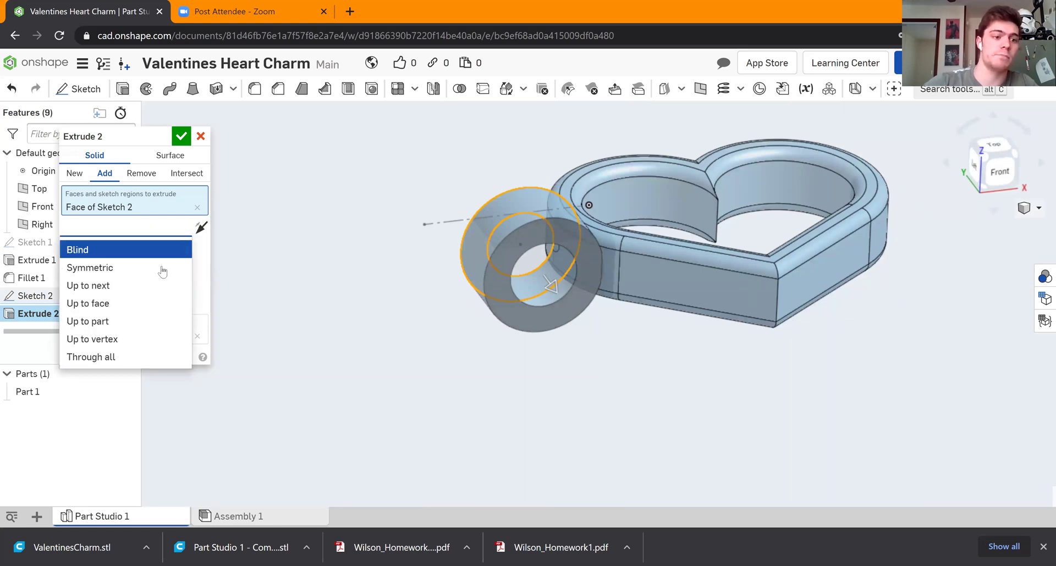
left_click(161, 269)
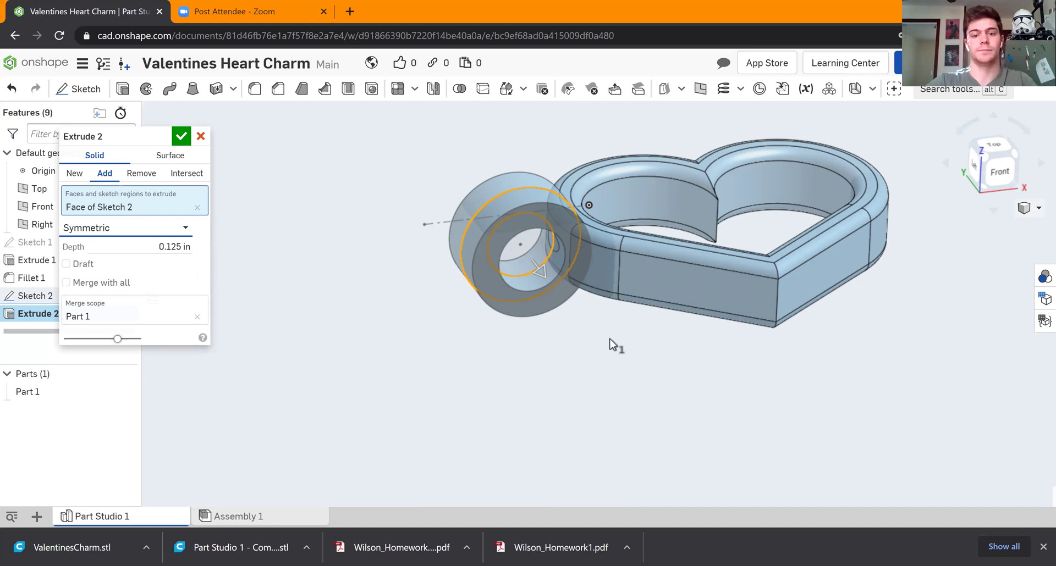
right_click_drag(679, 355, 681, 426)
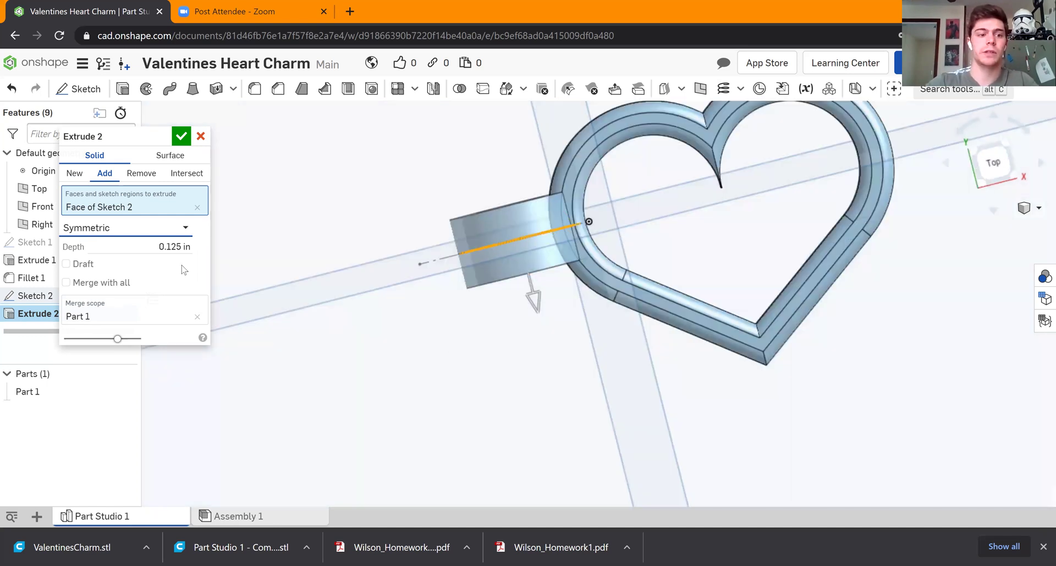
left_click(158, 245)
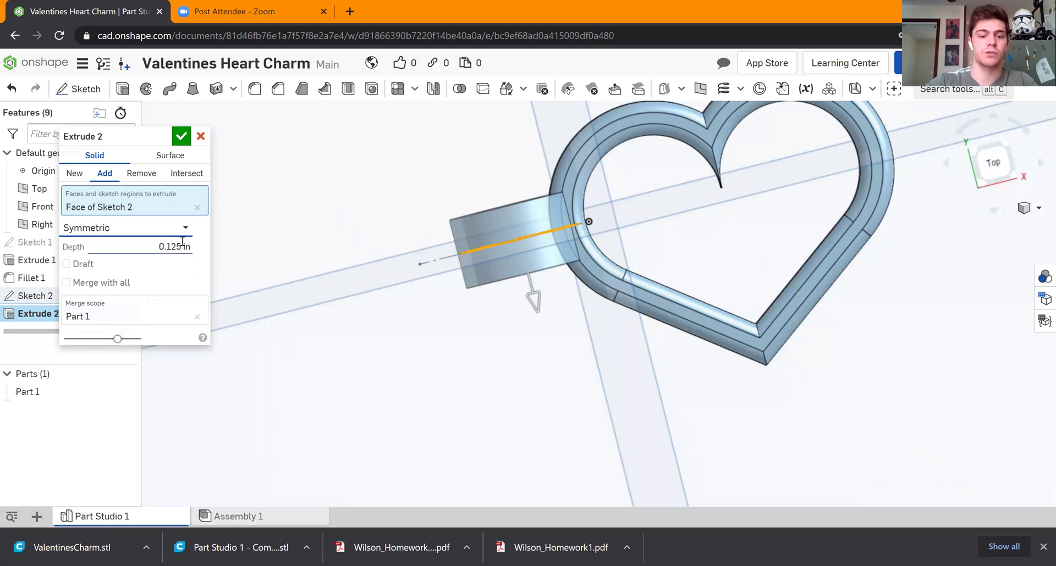
type("0.05")
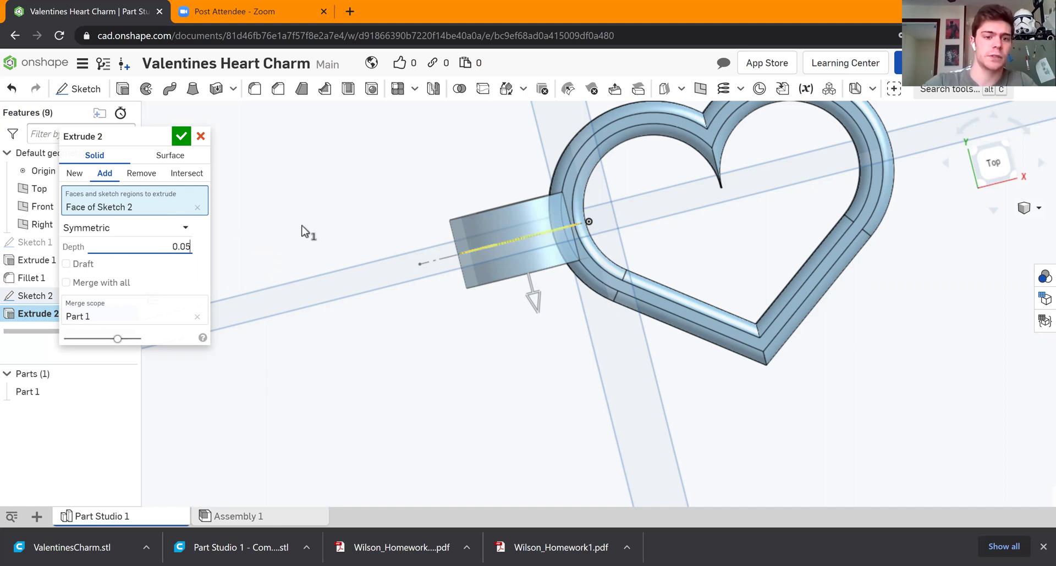
right_click_drag(463, 335, 454, 304)
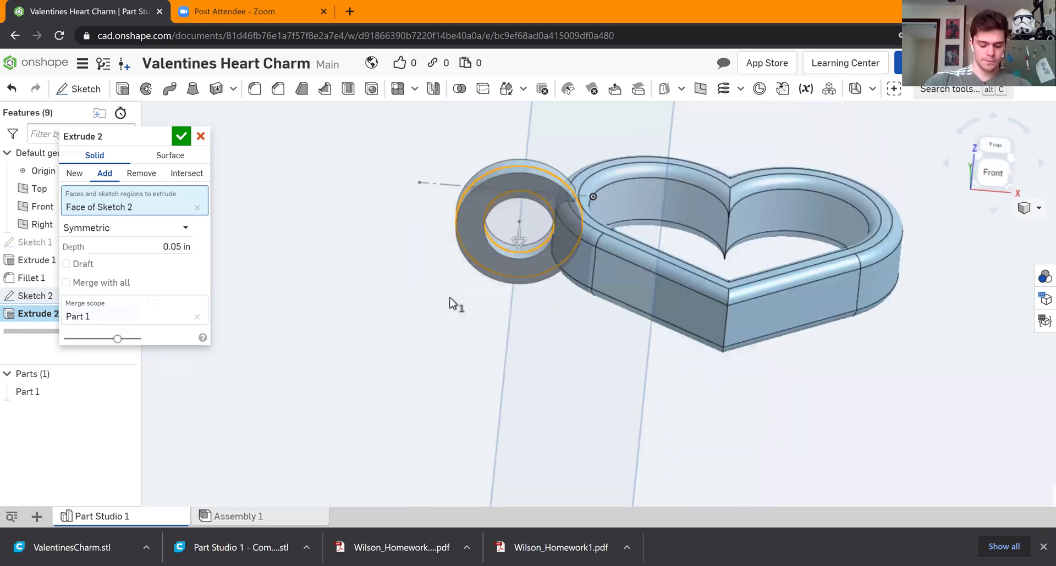
left_click(185, 139)
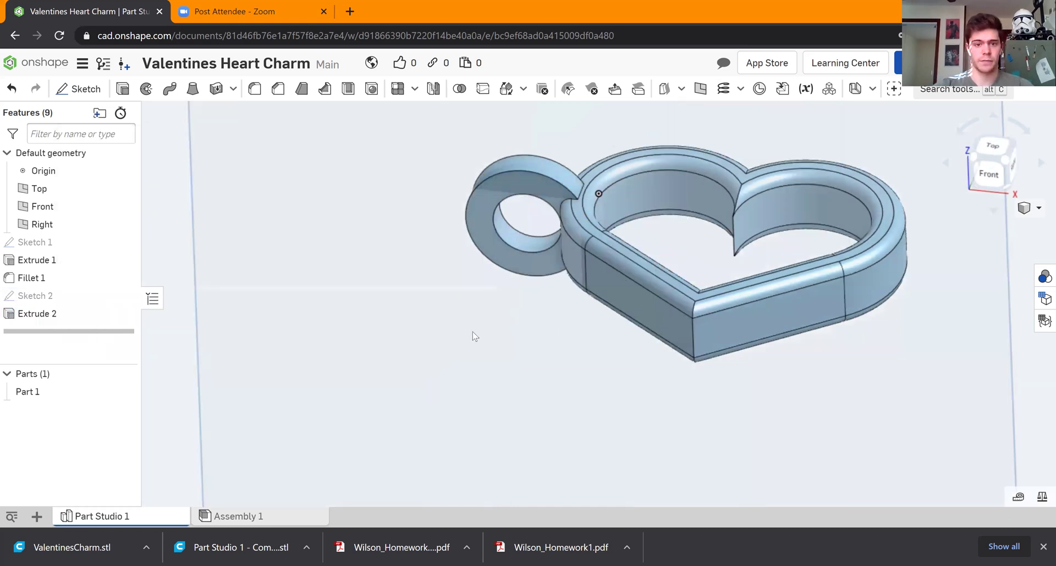
Fillet both outer circular edges of the hanging loop with a 0.02 in radius.
mouse_move(481, 358)
right_mouse_down()
mouse_move(429, 359)
mouse_move(463, 361)
right_mouse_up()
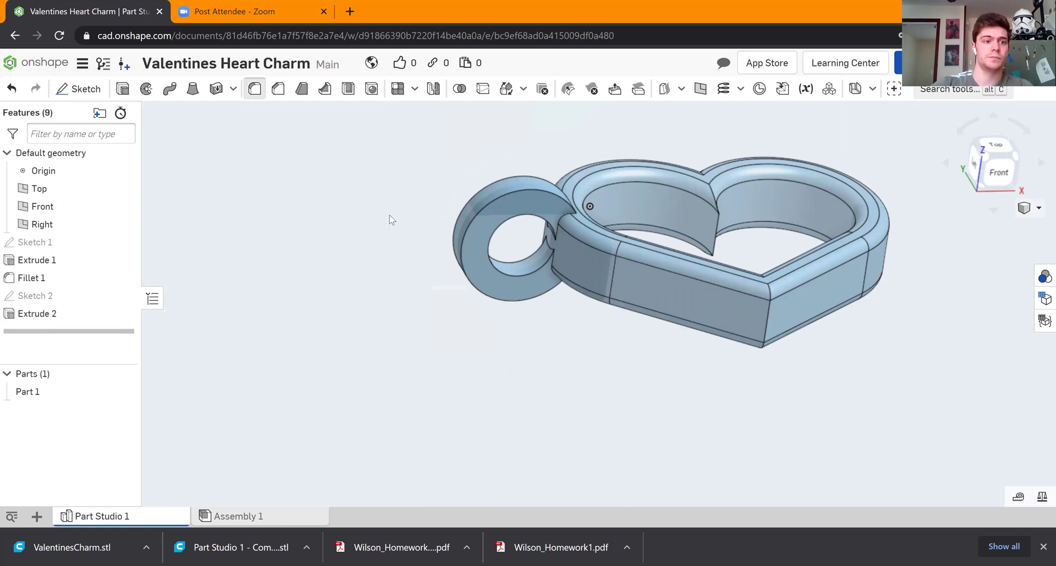
left_click(499, 183)
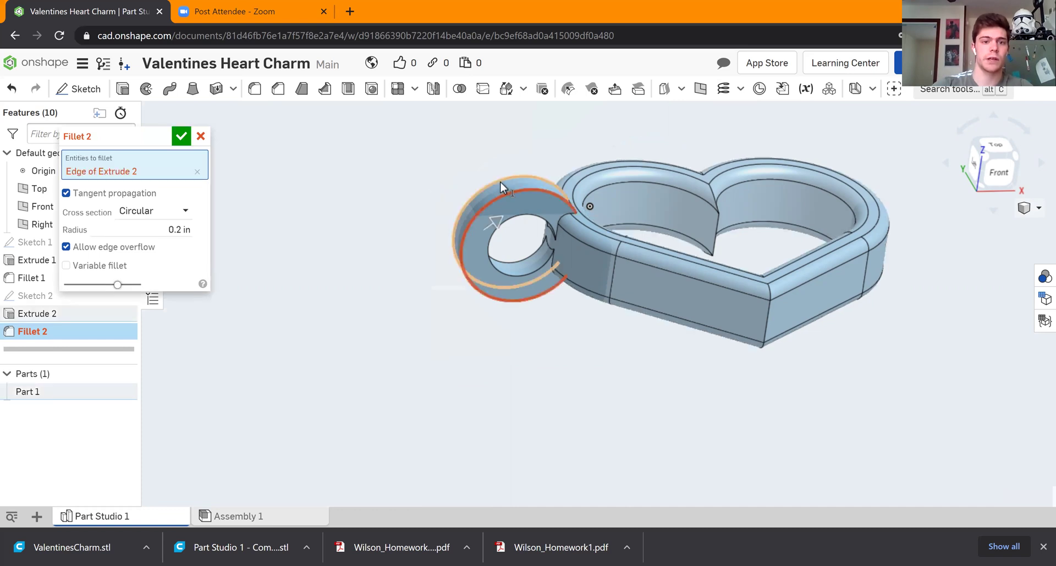
left_click(500, 181)
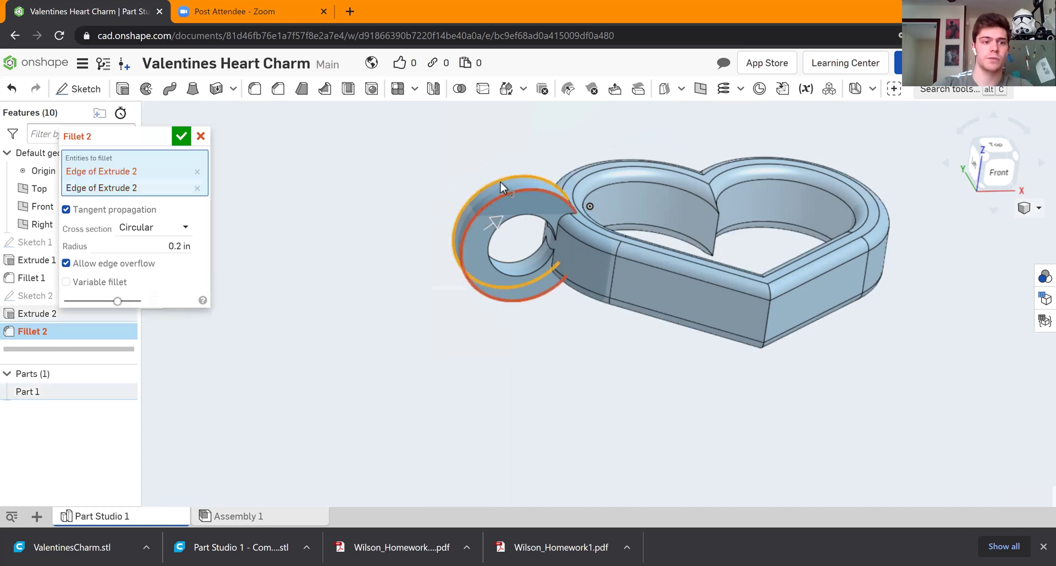
left_click(168, 246)
type("0.02")
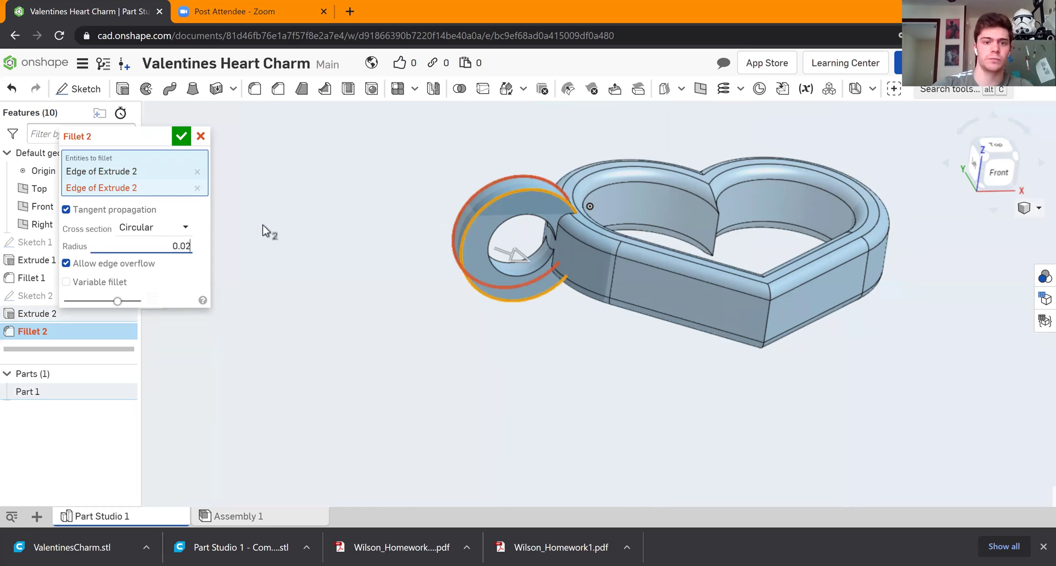
key("Return")
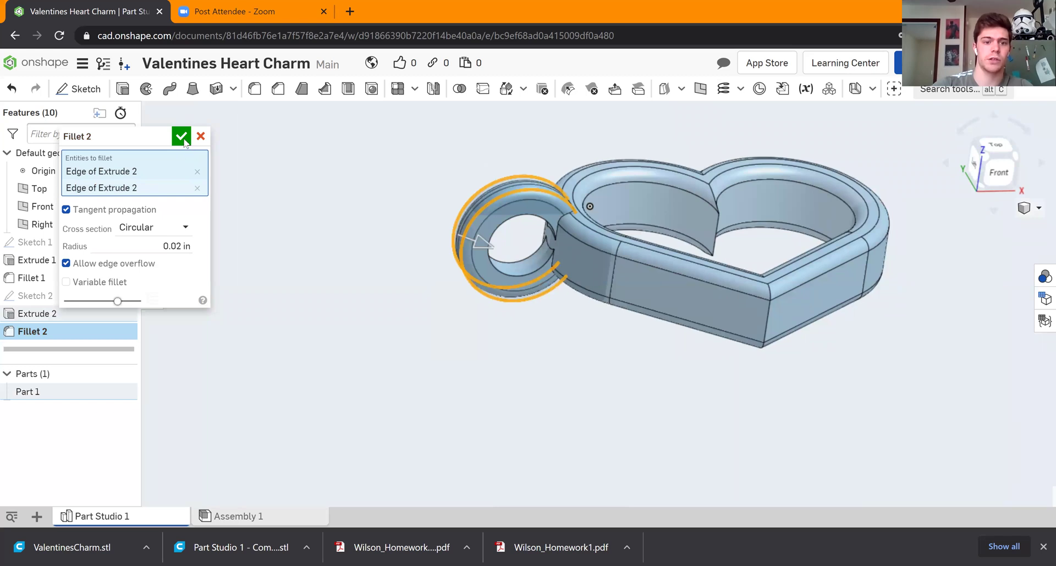
left_click(184, 142)
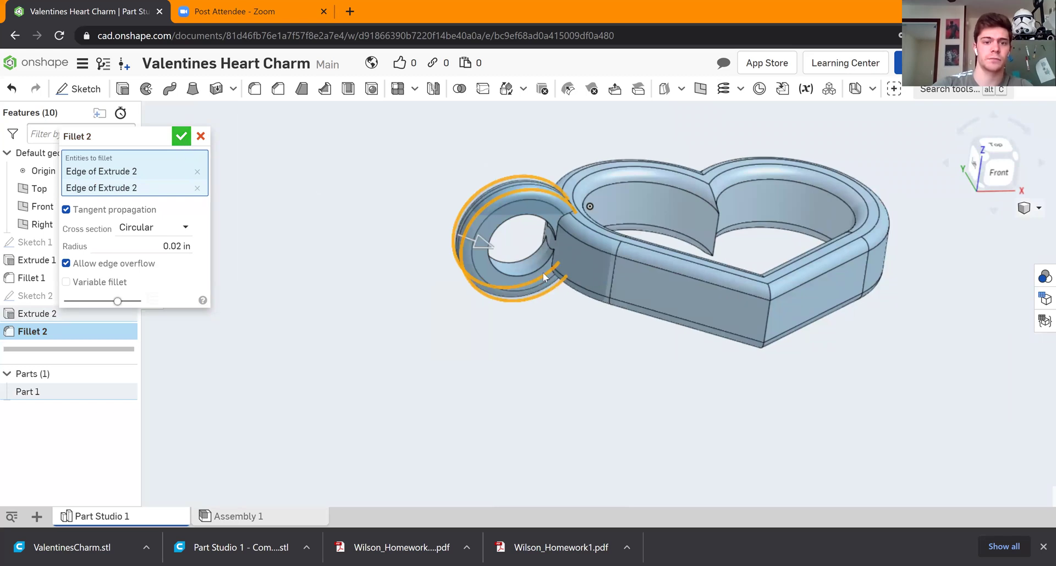
Open the export settings for the finished charm part.
scroll(562, 322, "up", 5)
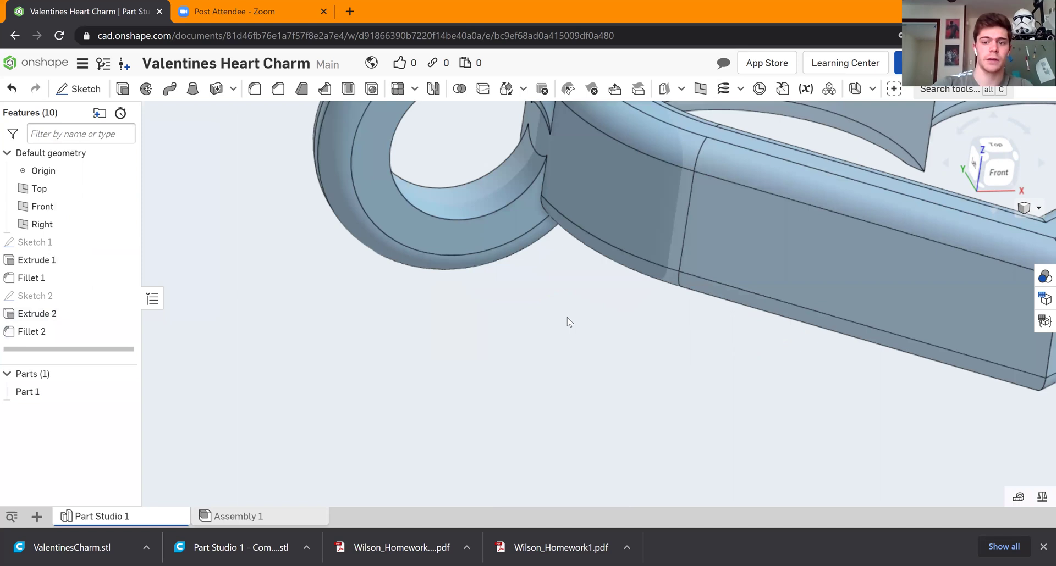
scroll(709, 314, "down", 10)
right_click_drag(709, 314, 715, 344)
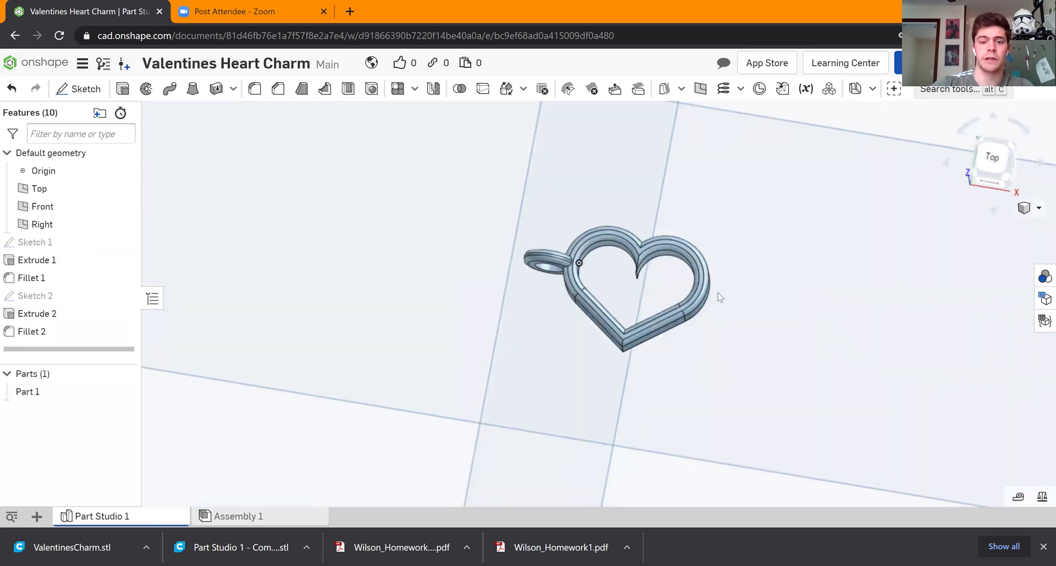
right_click_drag(737, 309, 724, 328)
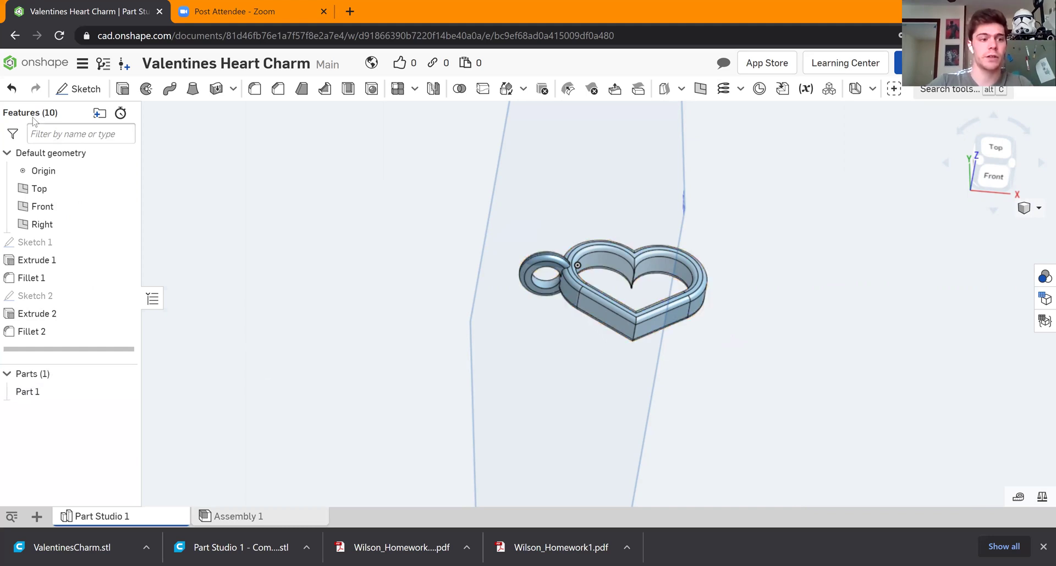
left_click(35, 330)
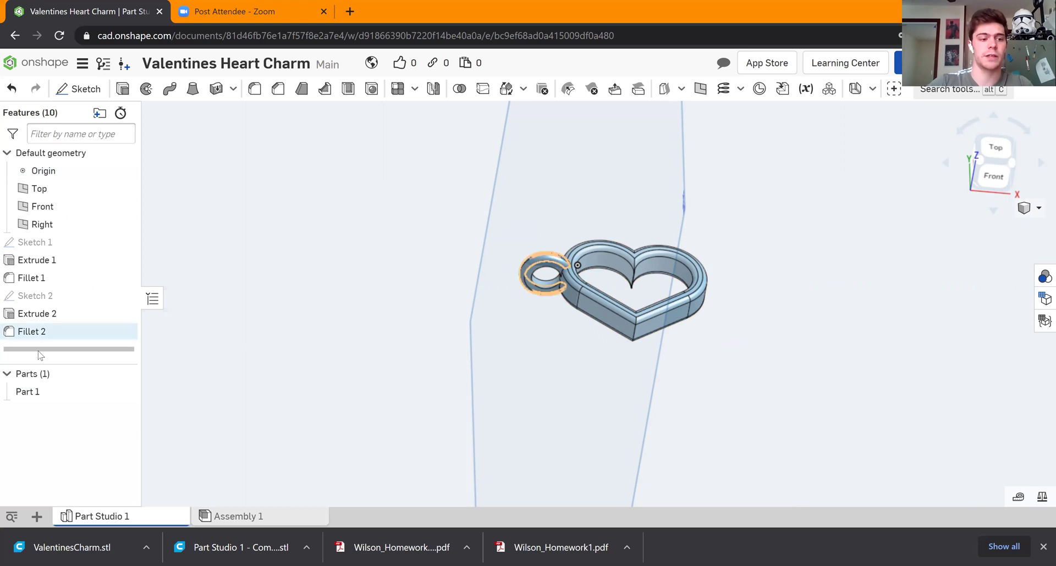
left_click(35, 392)
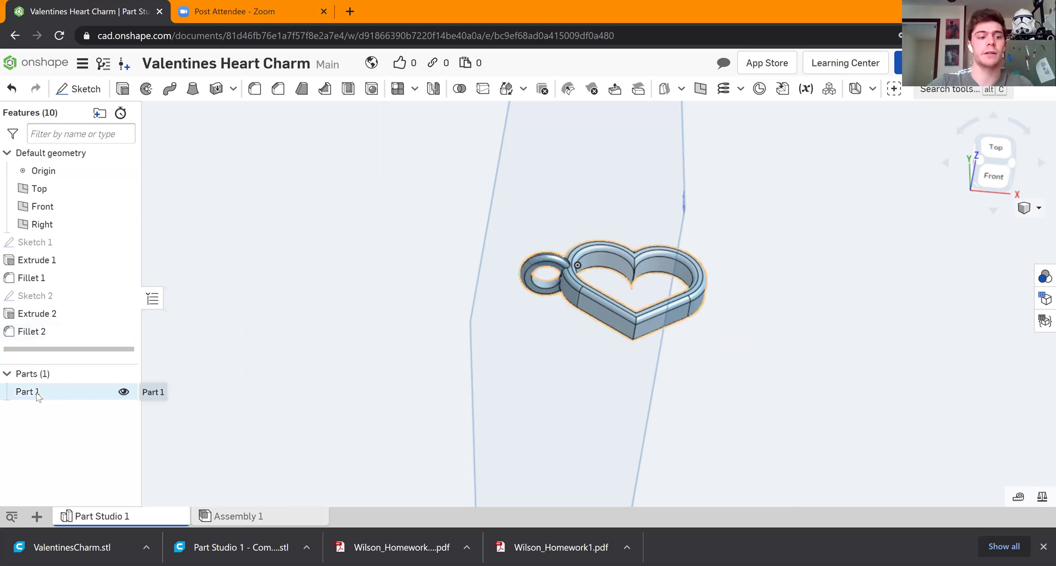
right_click(37, 395)
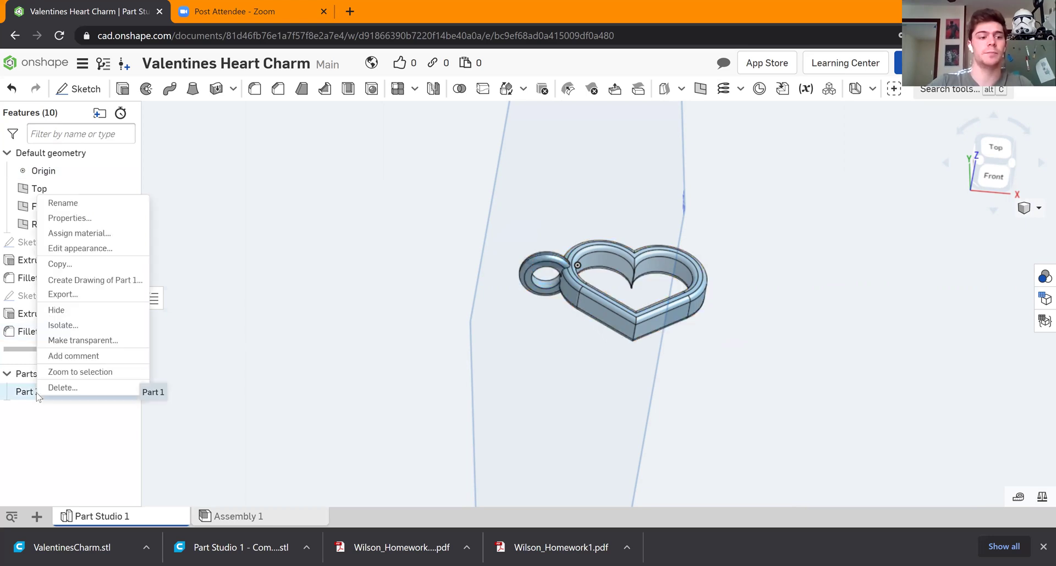
left_click(101, 295)
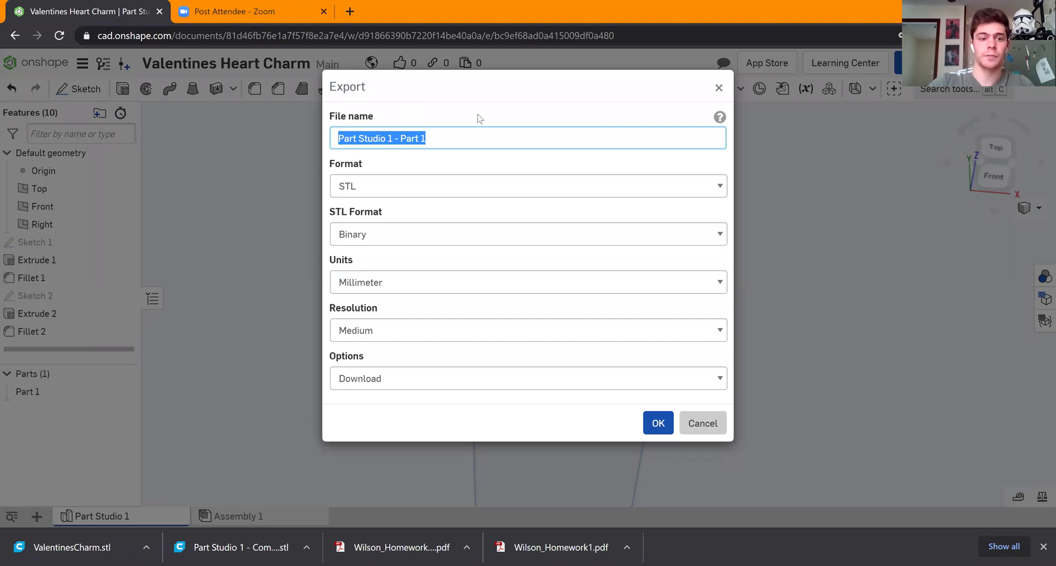
Export the charm part in STL format with millimeter units.
left_click(418, 192)
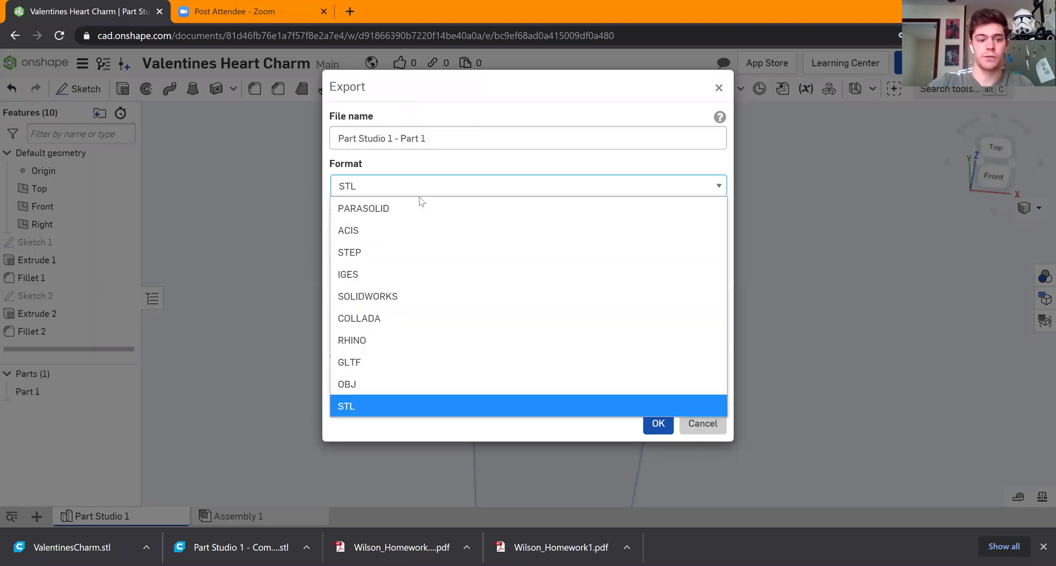
left_click(432, 404)
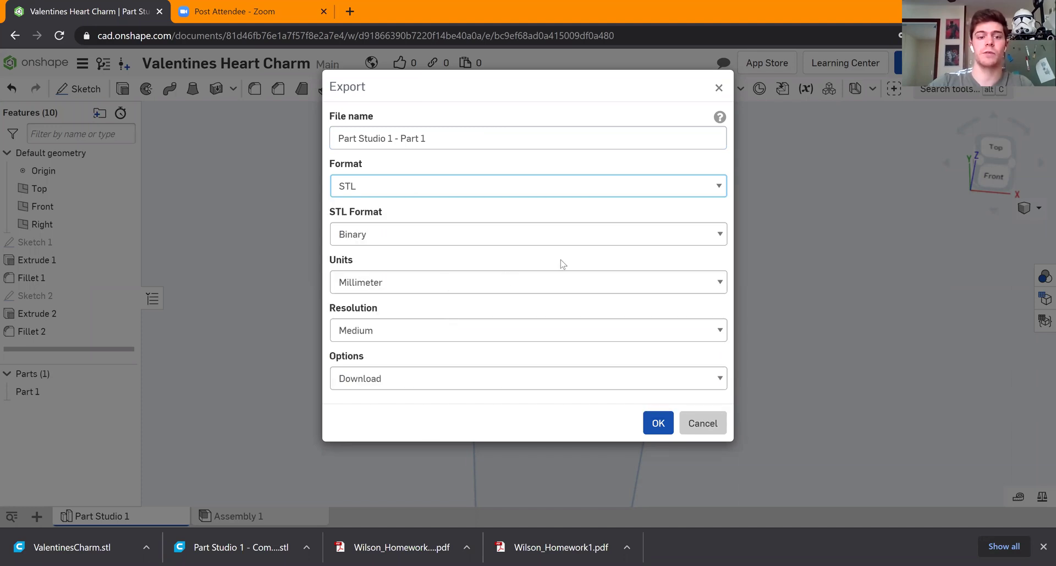
left_click(720, 284)
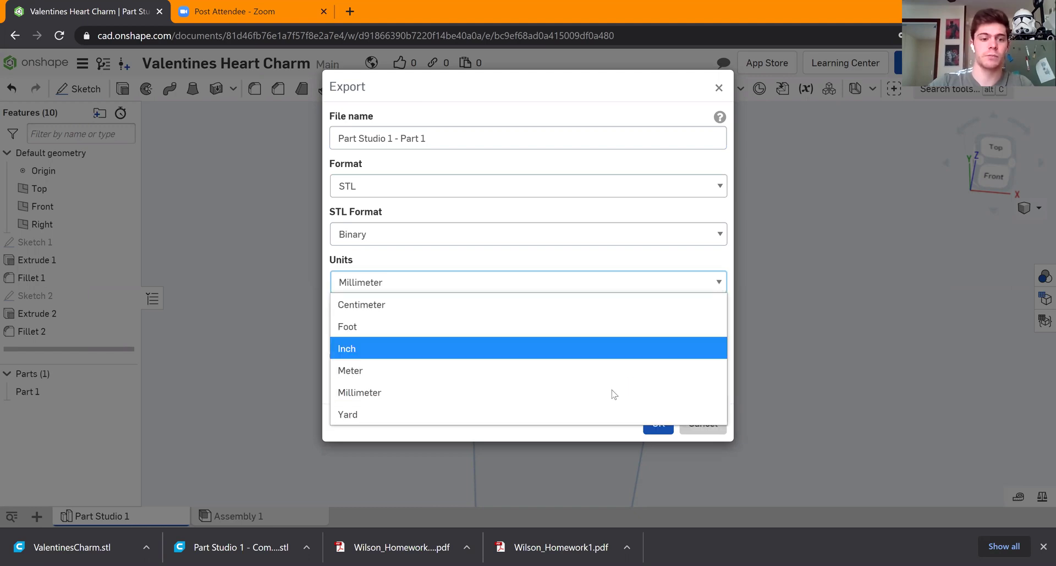
left_click(670, 392)
left_click(650, 427)
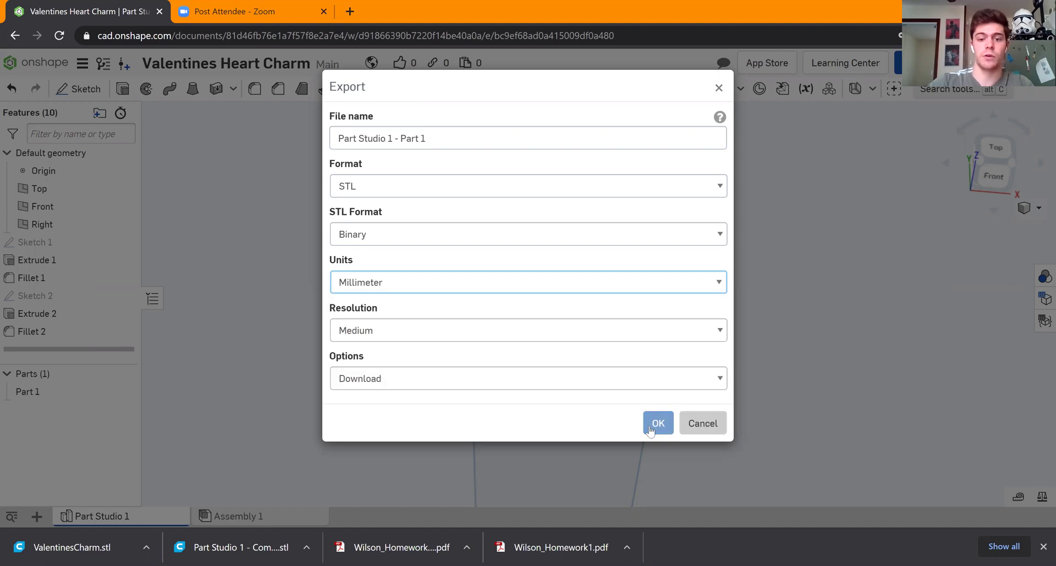